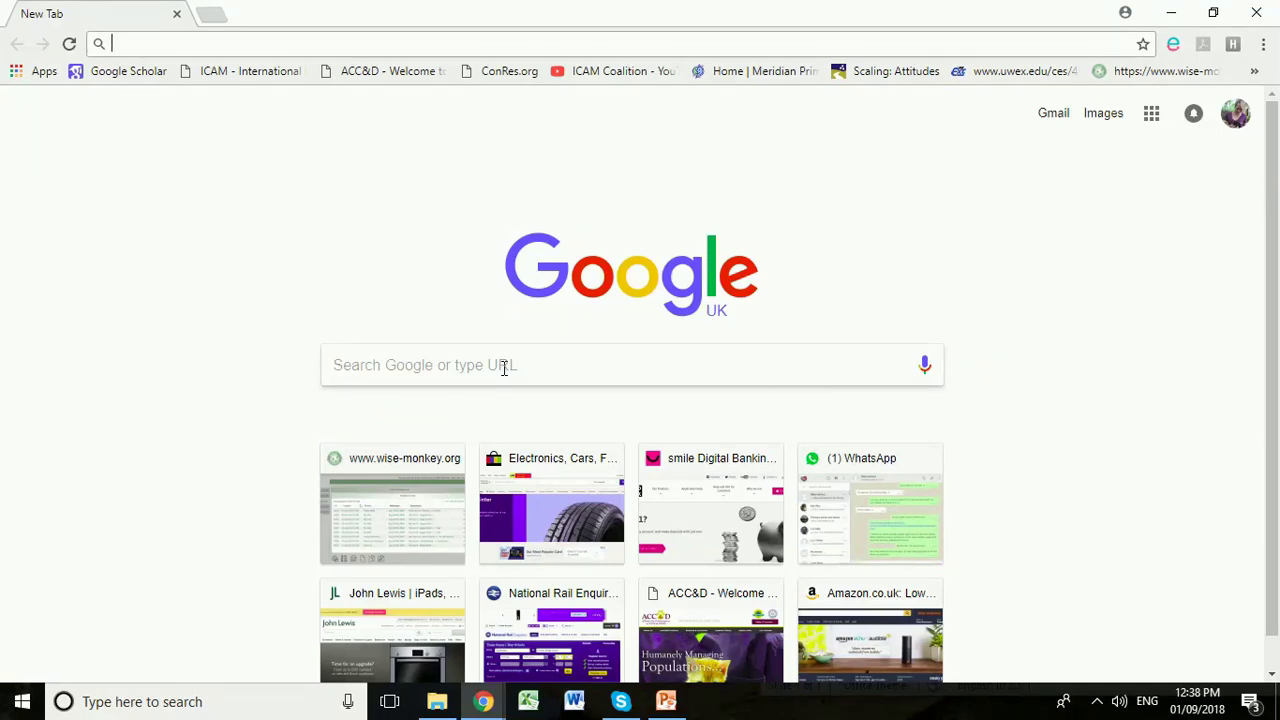
# Step: Search the web for 'My maps' and open Google My Maps from its About page
pyautogui.click(504, 367)
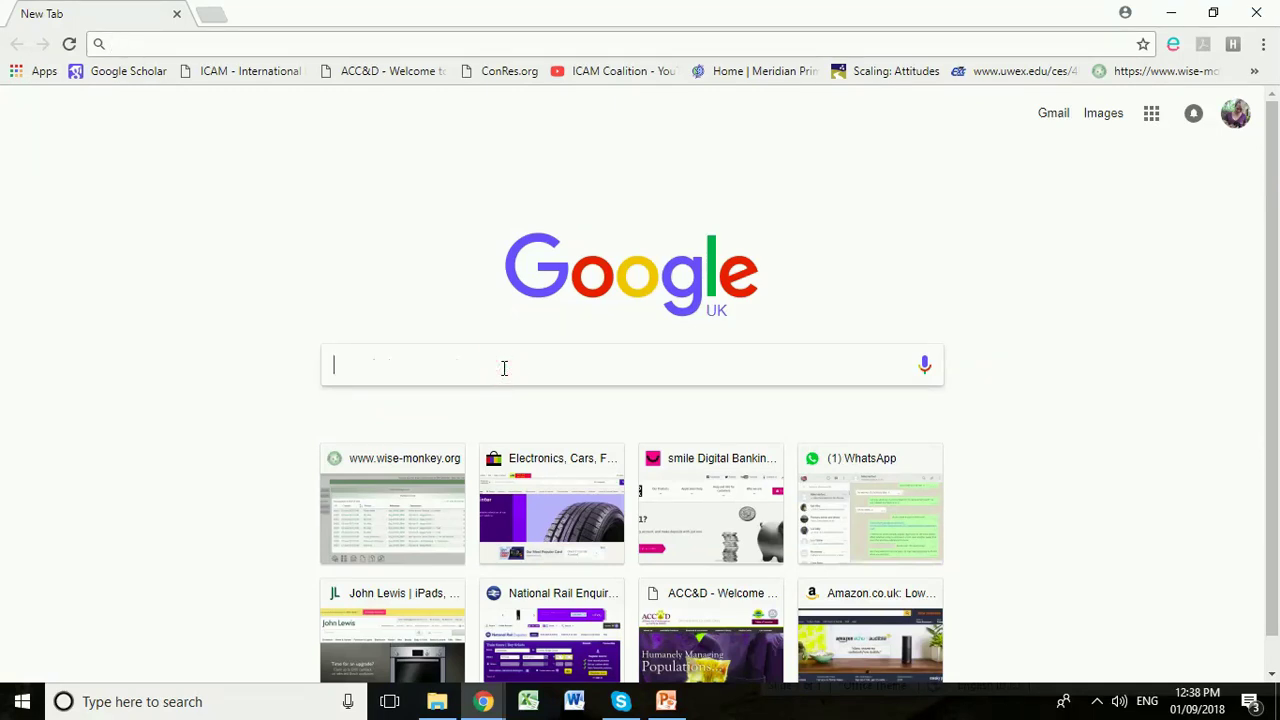
pyautogui.write('My')
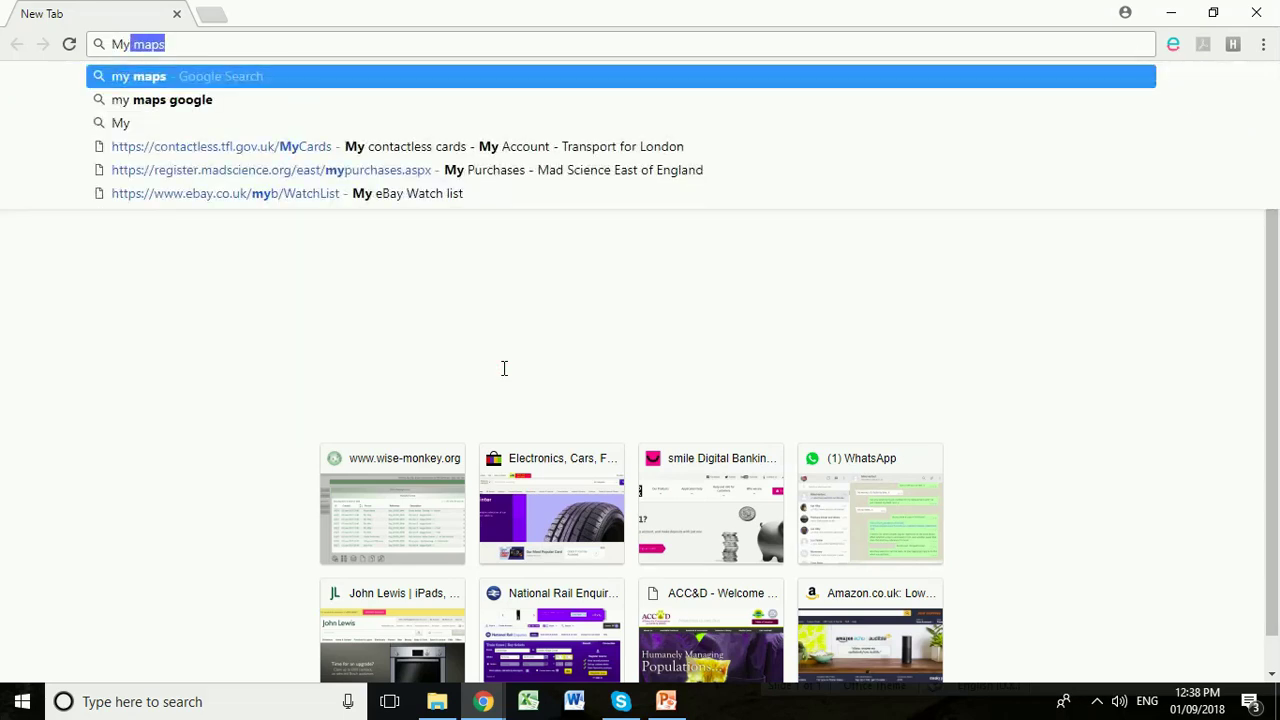
pyautogui.press('Return')
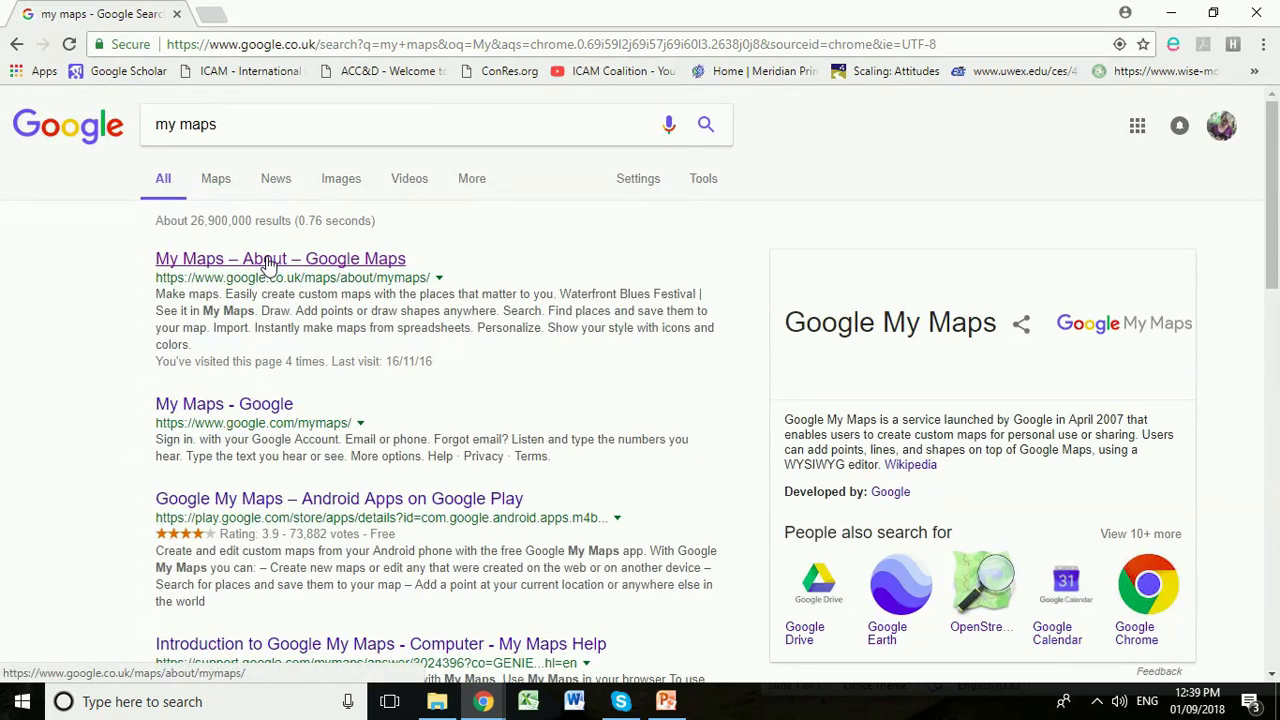
pyautogui.click(268, 261)
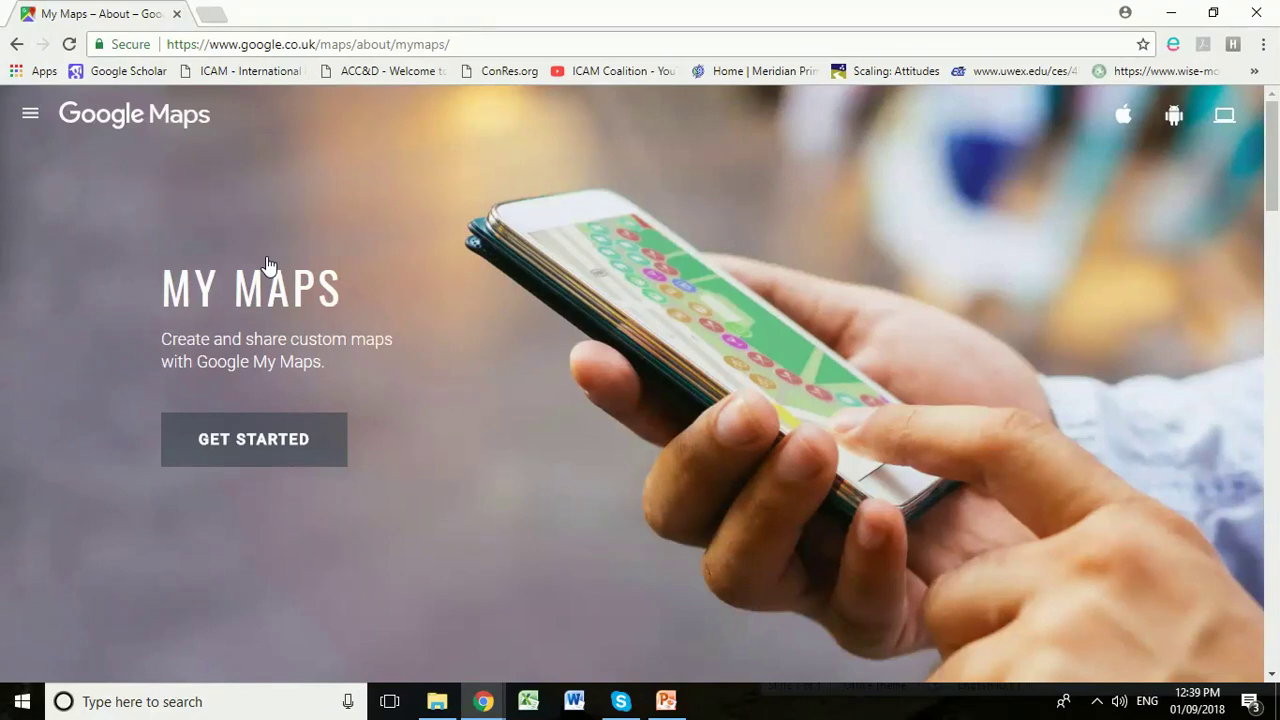
pyautogui.click(269, 437)
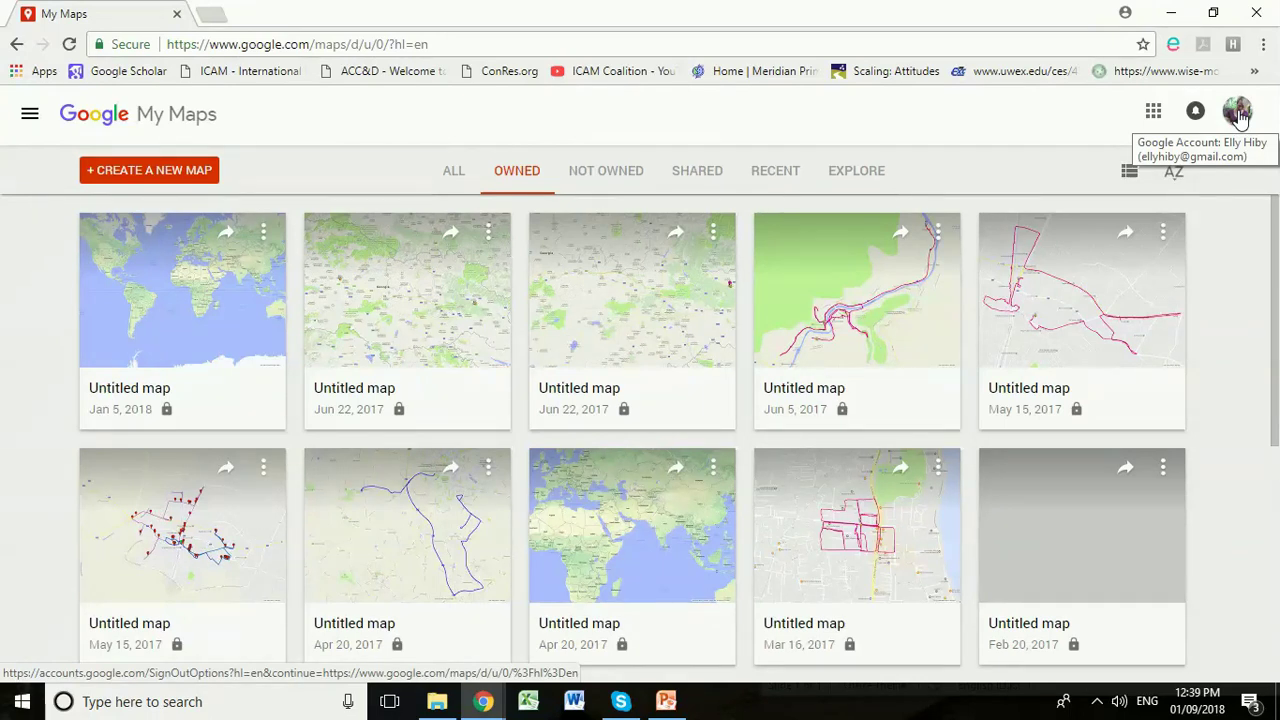
# Step: Open My Maps under the other signed-in account from the avatar menu's account list
pyautogui.click(1238, 112)
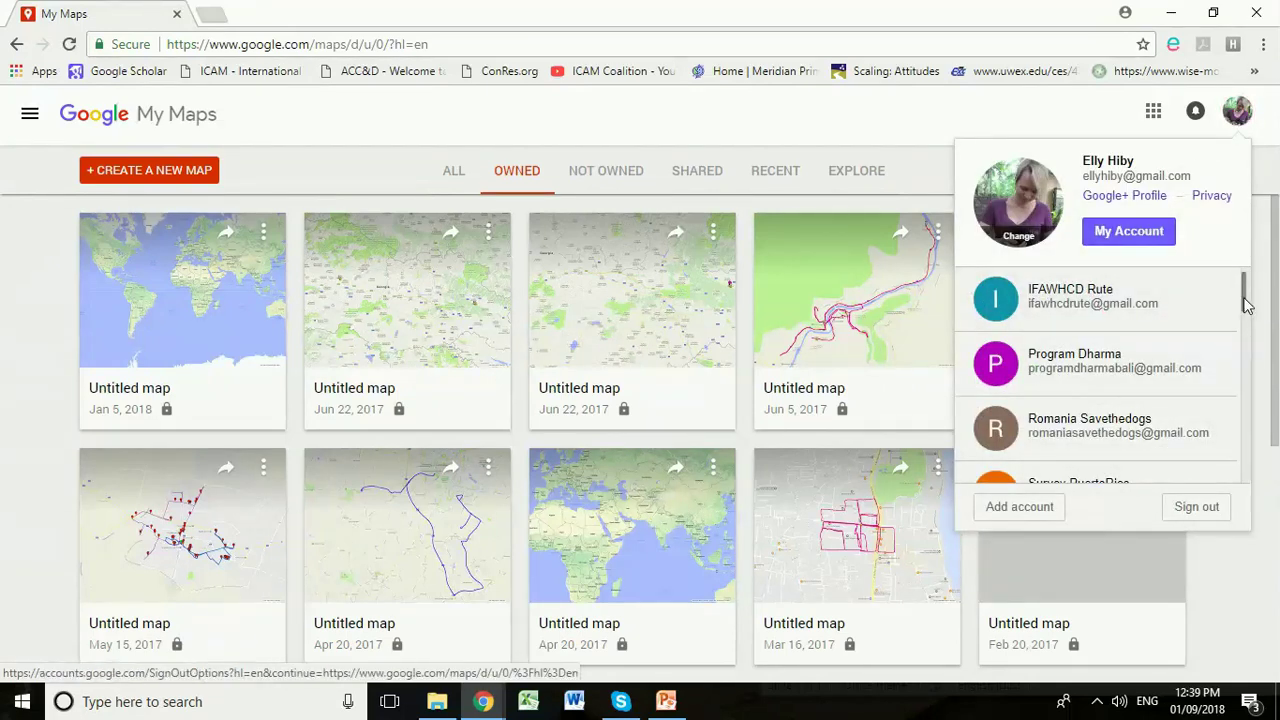
pyautogui.moveTo(1245, 303); pyautogui.dragTo(1241, 357)
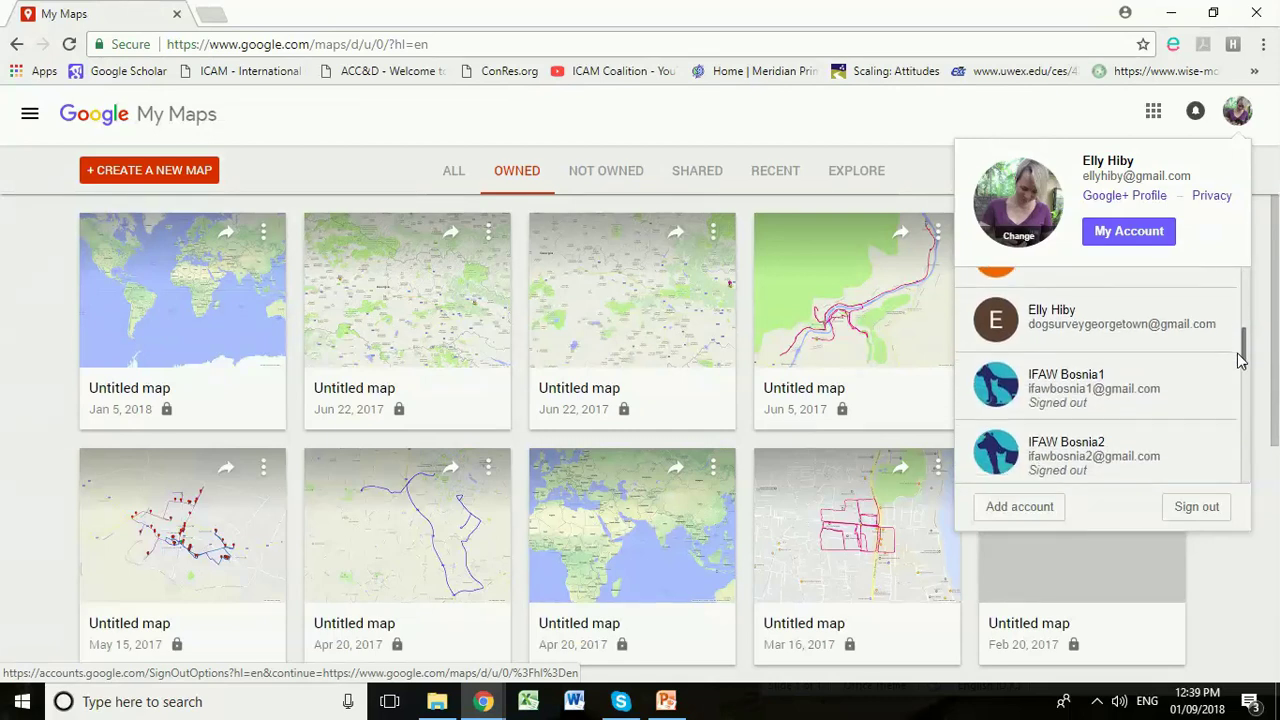
pyautogui.click(1080, 340)
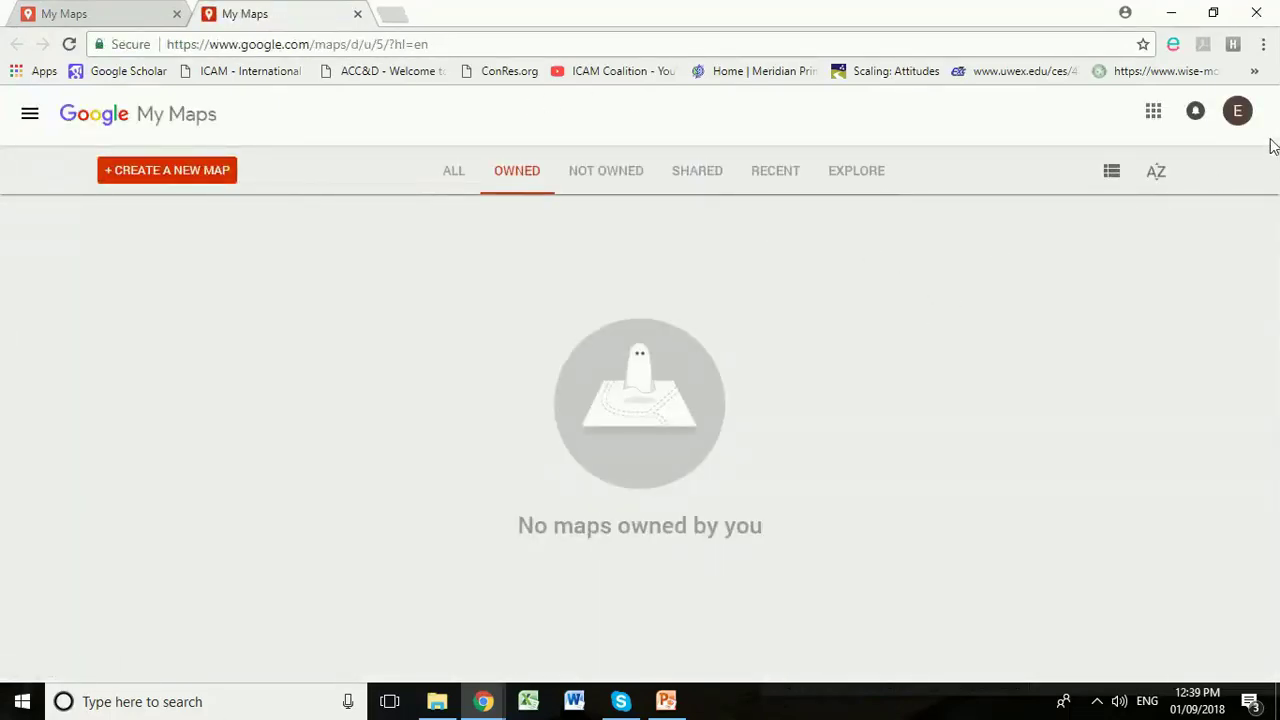
# Step: Check the active account's e-mail in the avatar menu, then choose Add account
pyautogui.click(1235, 118)
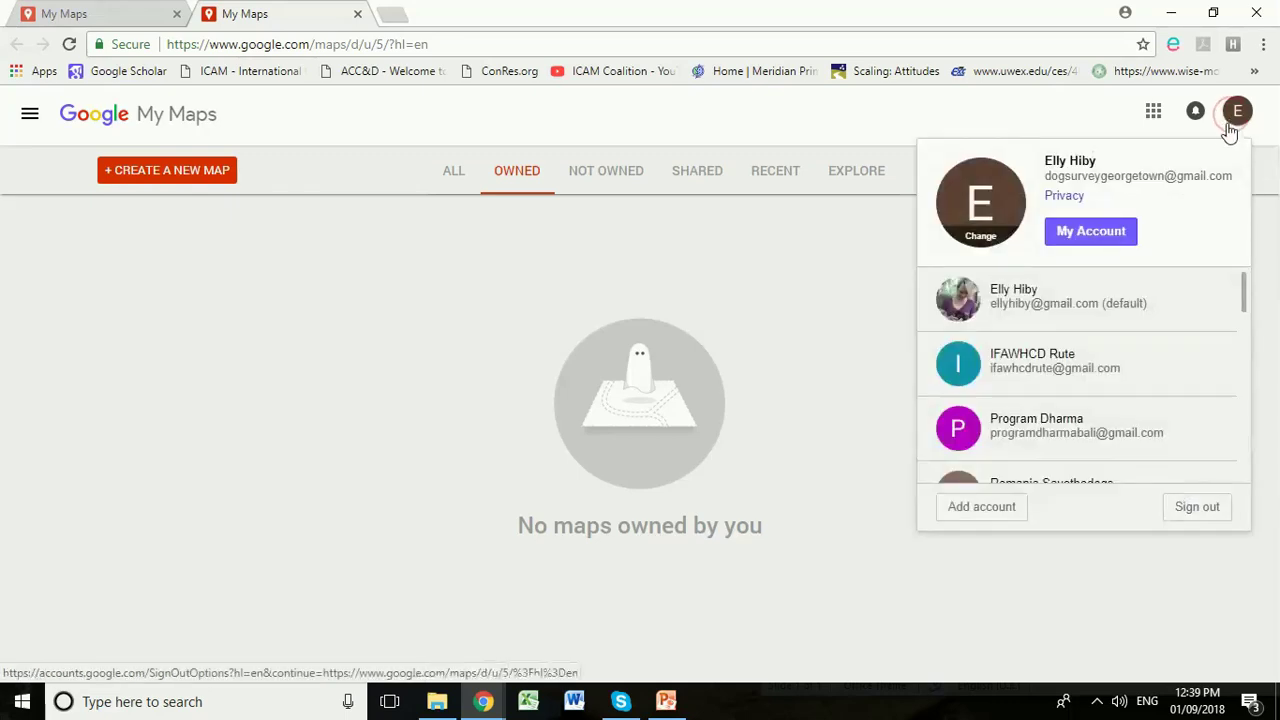
pyautogui.moveTo(1044, 175); pyautogui.dragTo(1237, 189)
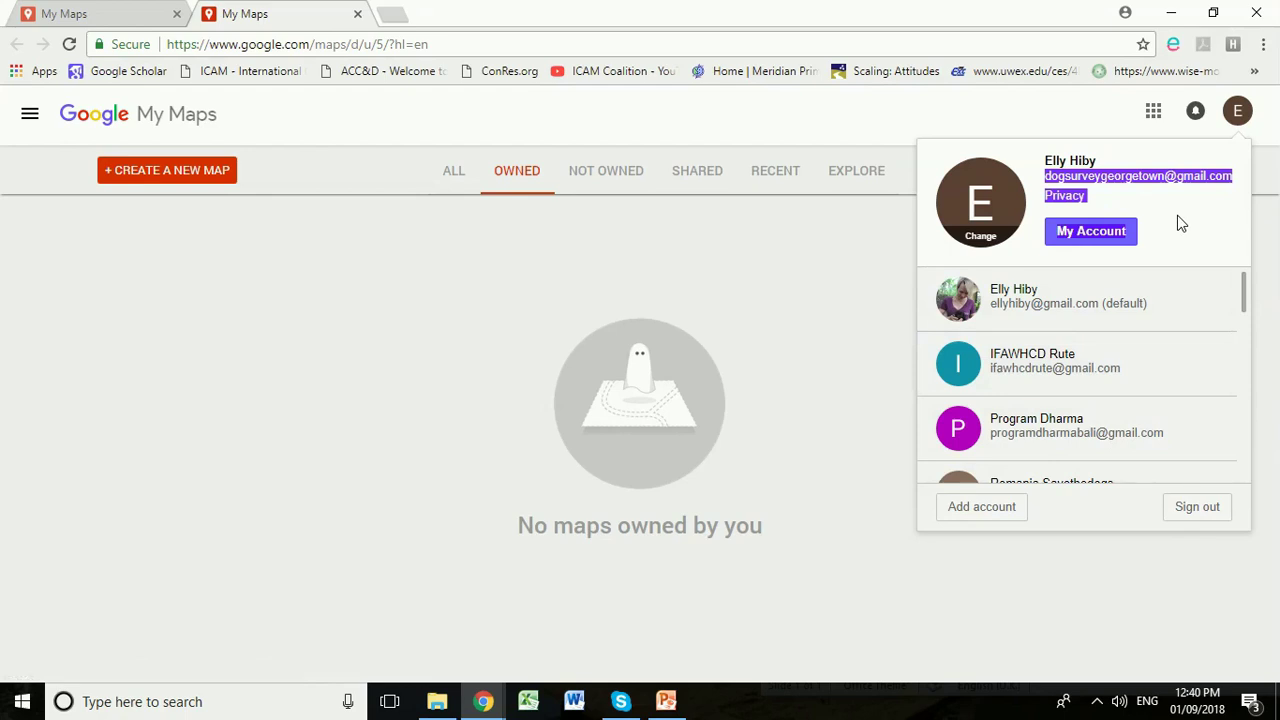
pyautogui.click(980, 507)
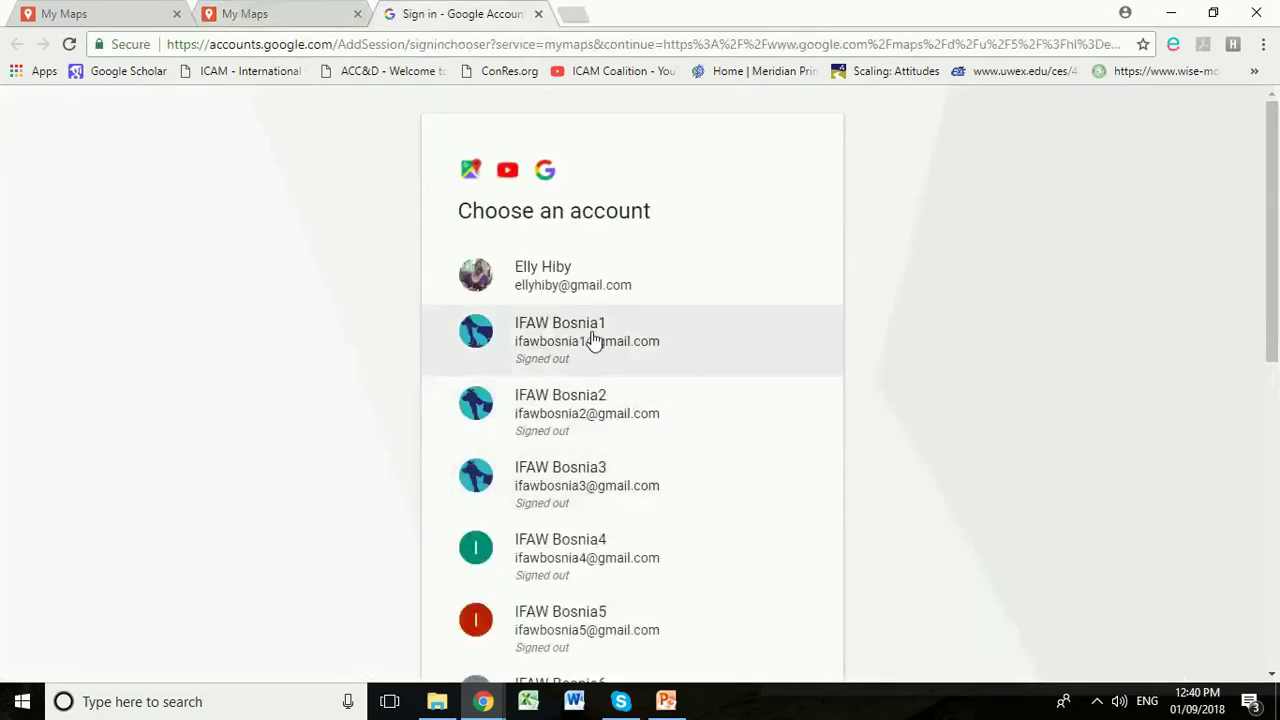
# Step: Choose 'Use another account' and sign in with the new account's e-mail and password
pyautogui.scroll(-7, 593, 342)
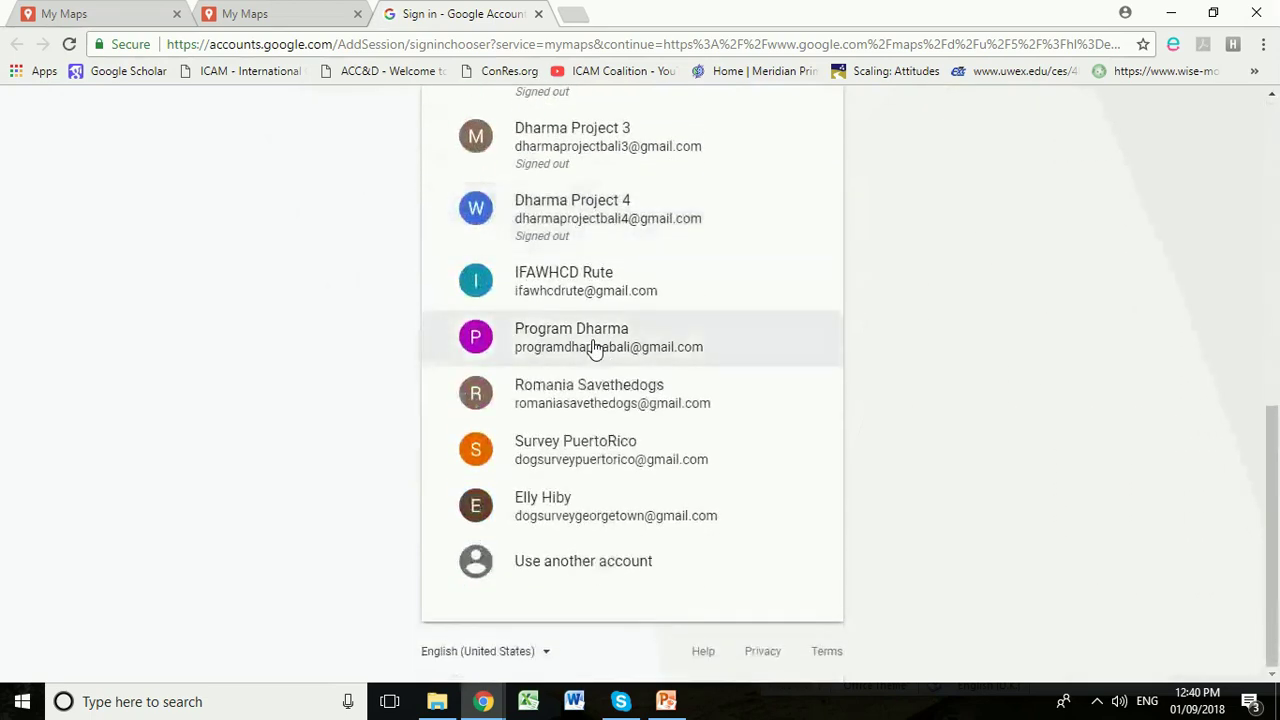
pyautogui.click(531, 568)
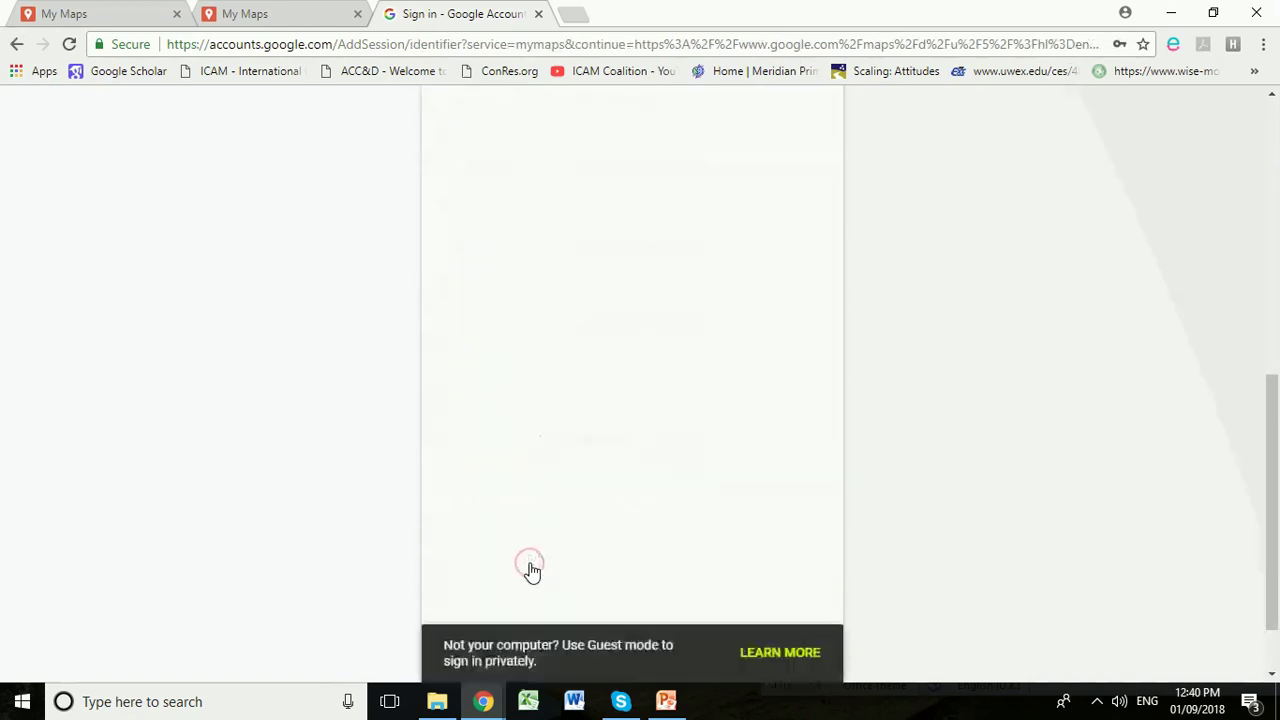
pyautogui.moveTo(583, 356); pyautogui.dragTo(452, 360)
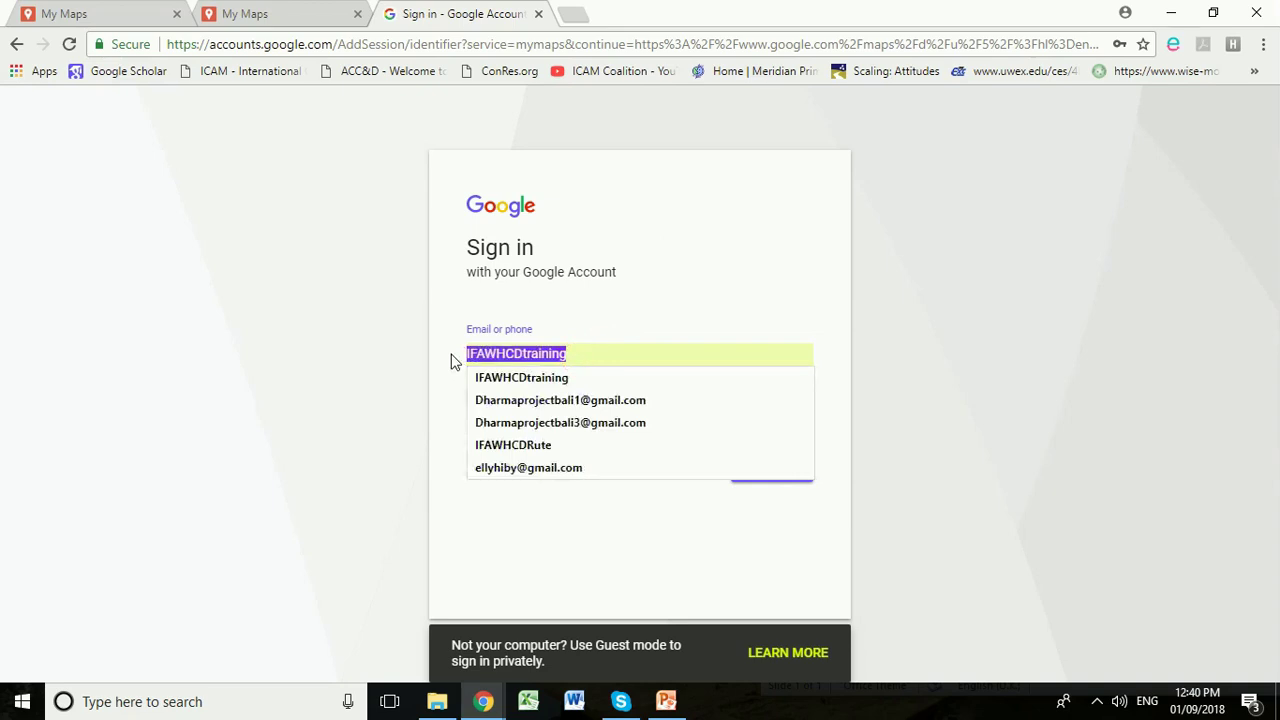
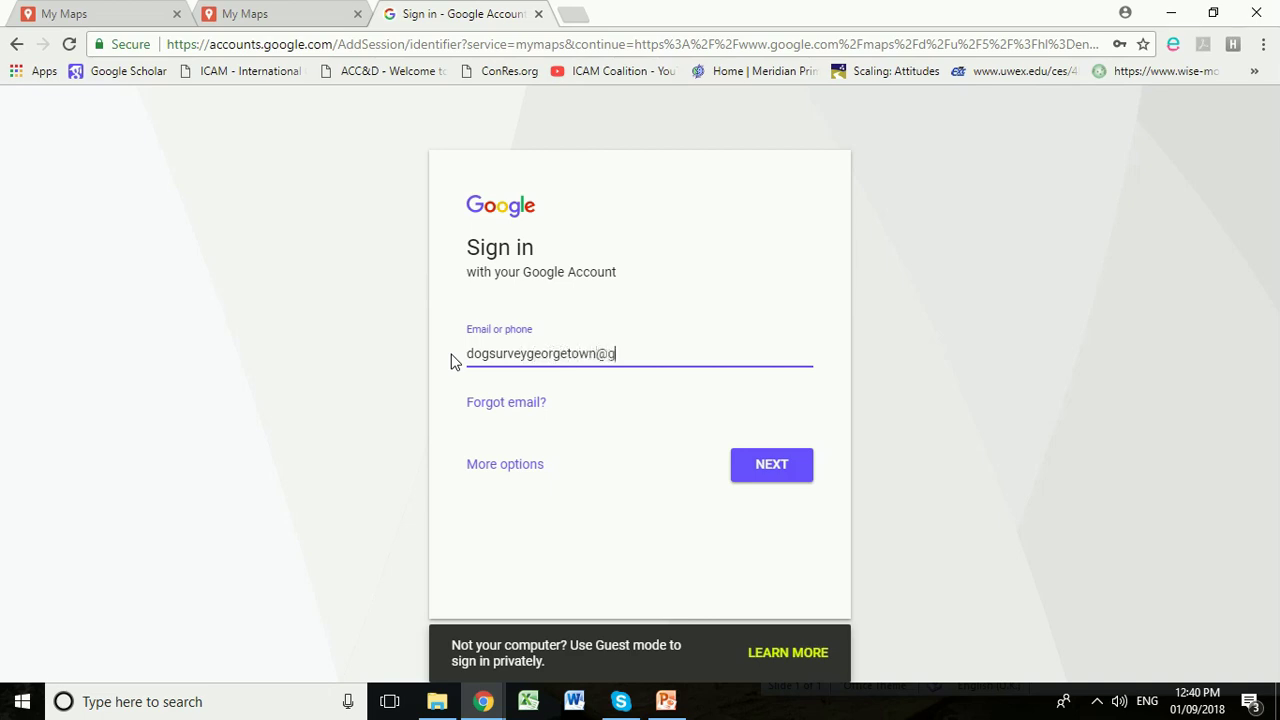
pyautogui.click(760, 467)
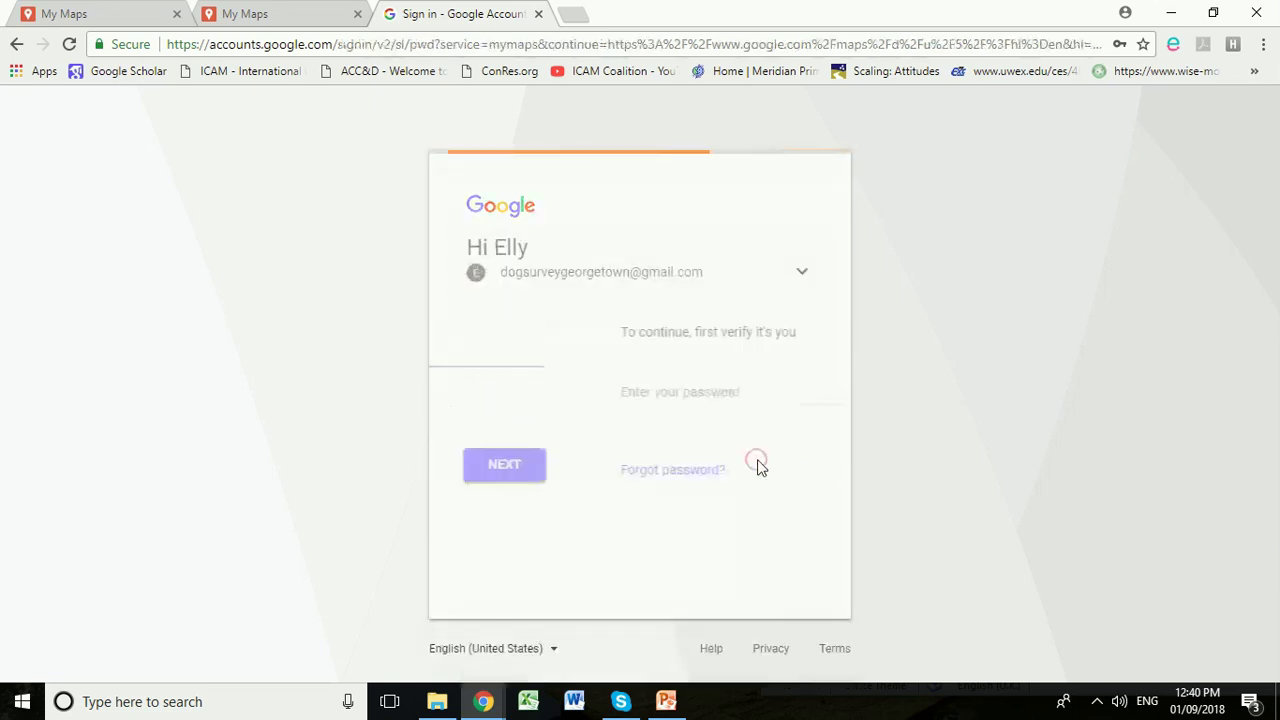
pyautogui.write('*********')
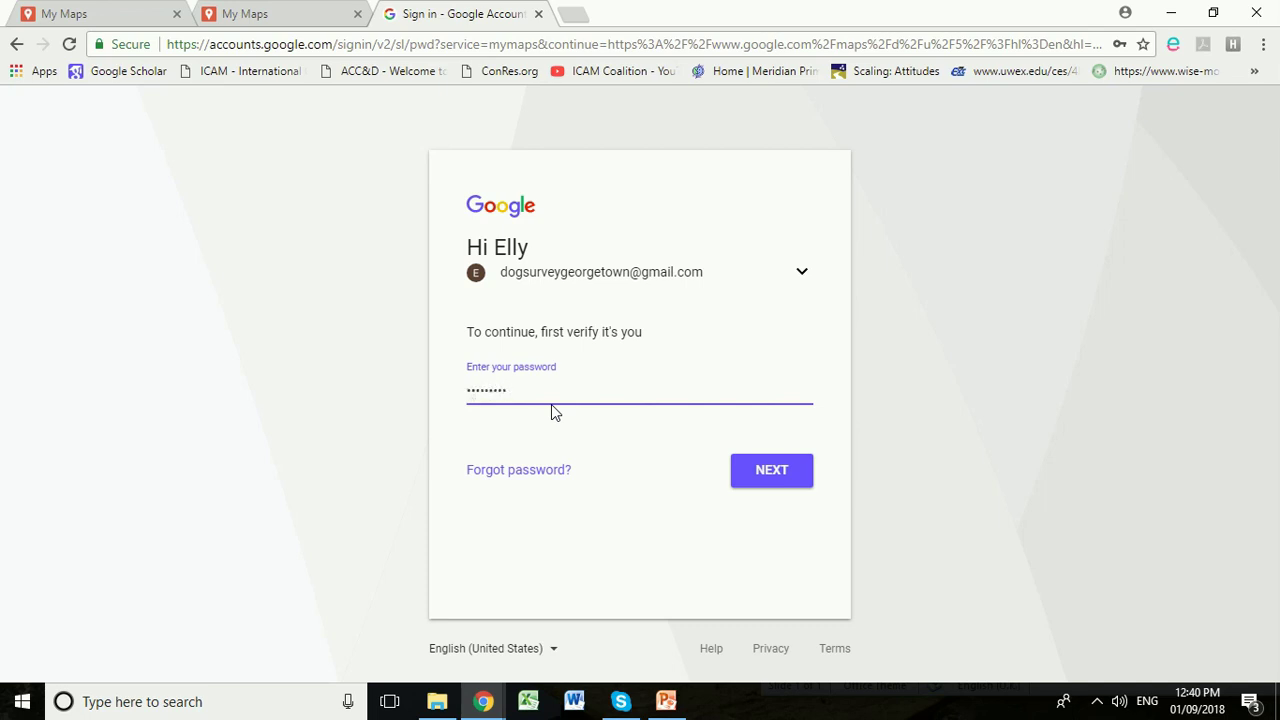
pyautogui.click(778, 476)
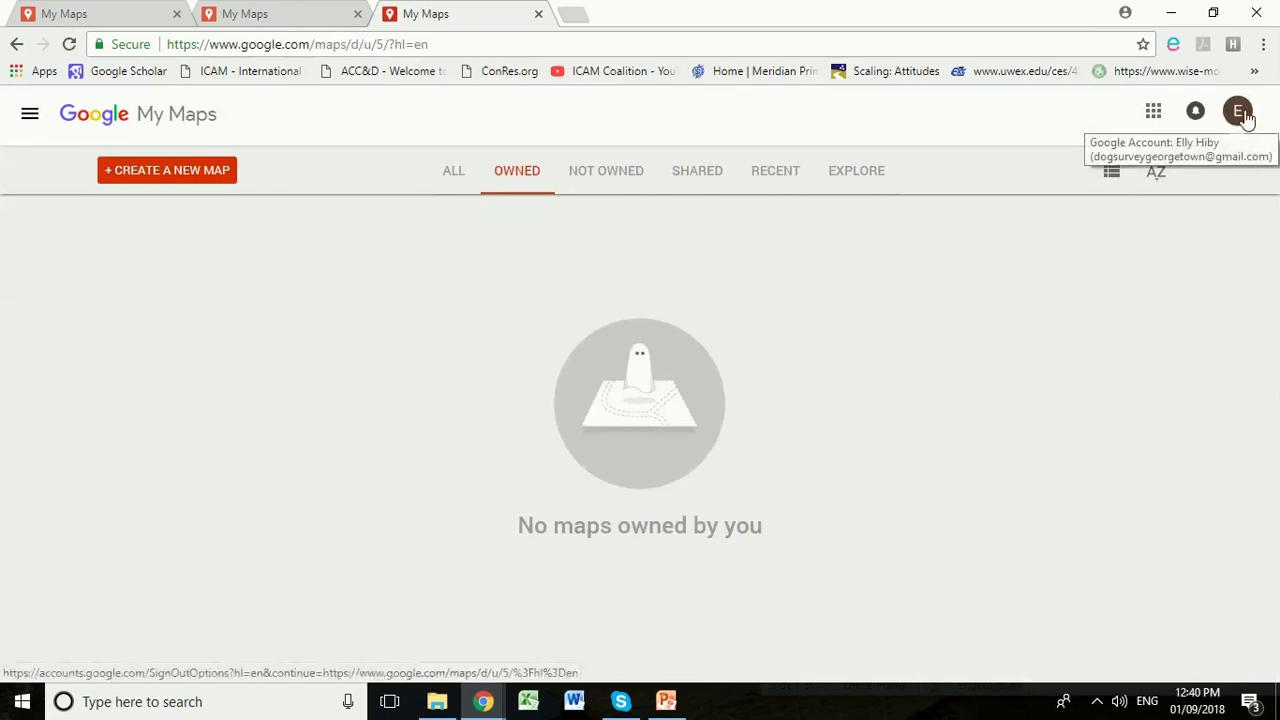
# Step: Confirm the signed-in account and create a new blank map
pyautogui.click(1238, 111)
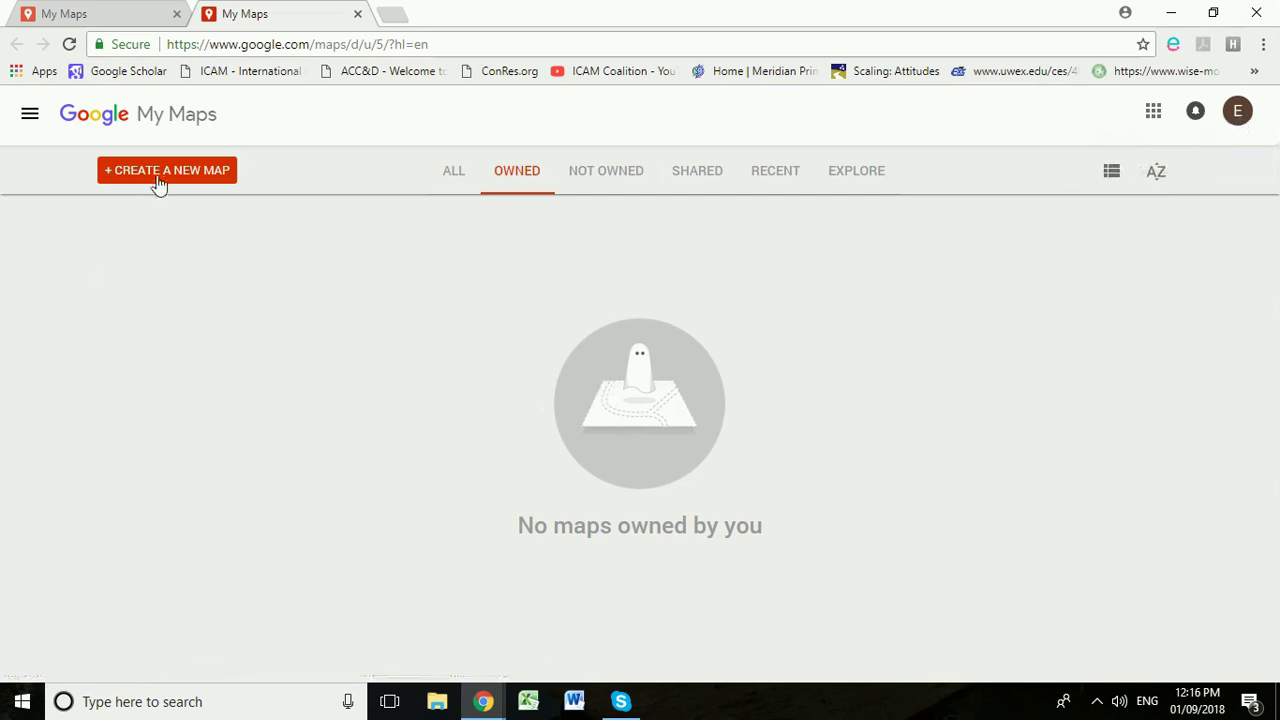
pyautogui.click(162, 180)
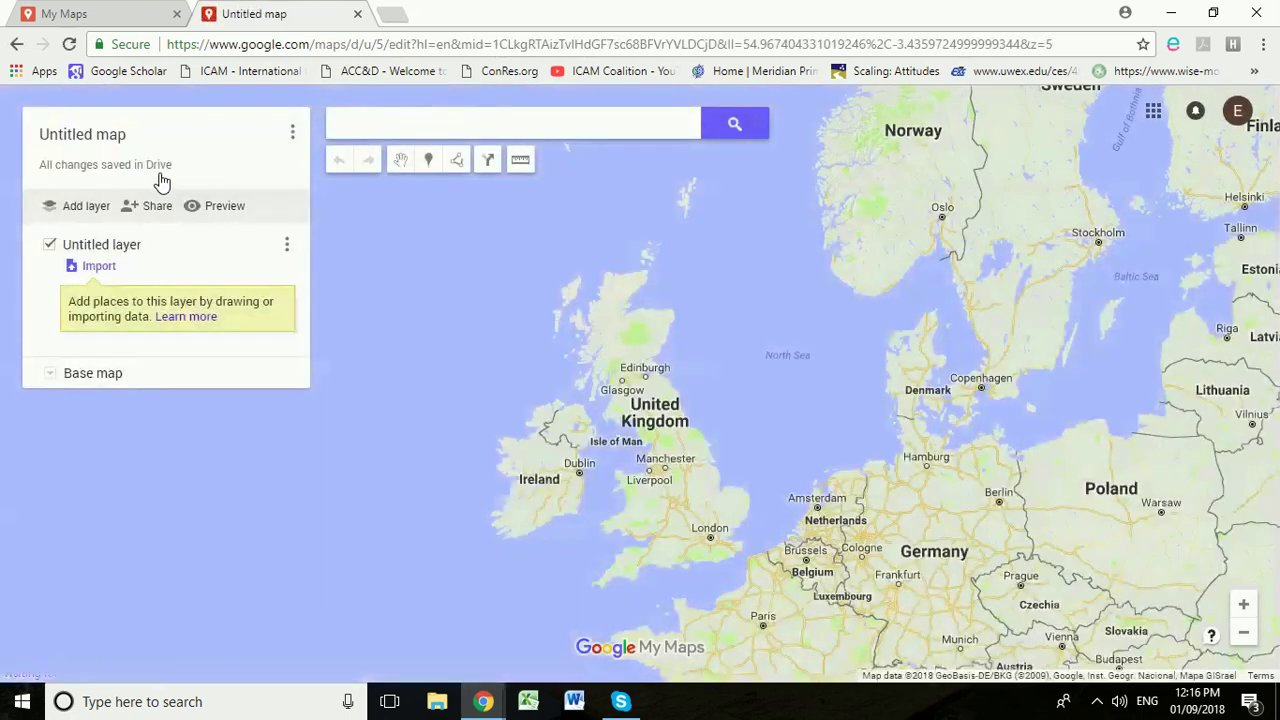
# Step: Pan to South America's north coast and zoom to street level centred on Georgetown, Guyana
pyautogui.moveTo(555, 403); pyautogui.dragTo(457, 509)
pyautogui.moveTo(458, 598); pyautogui.dragTo(766, 354)
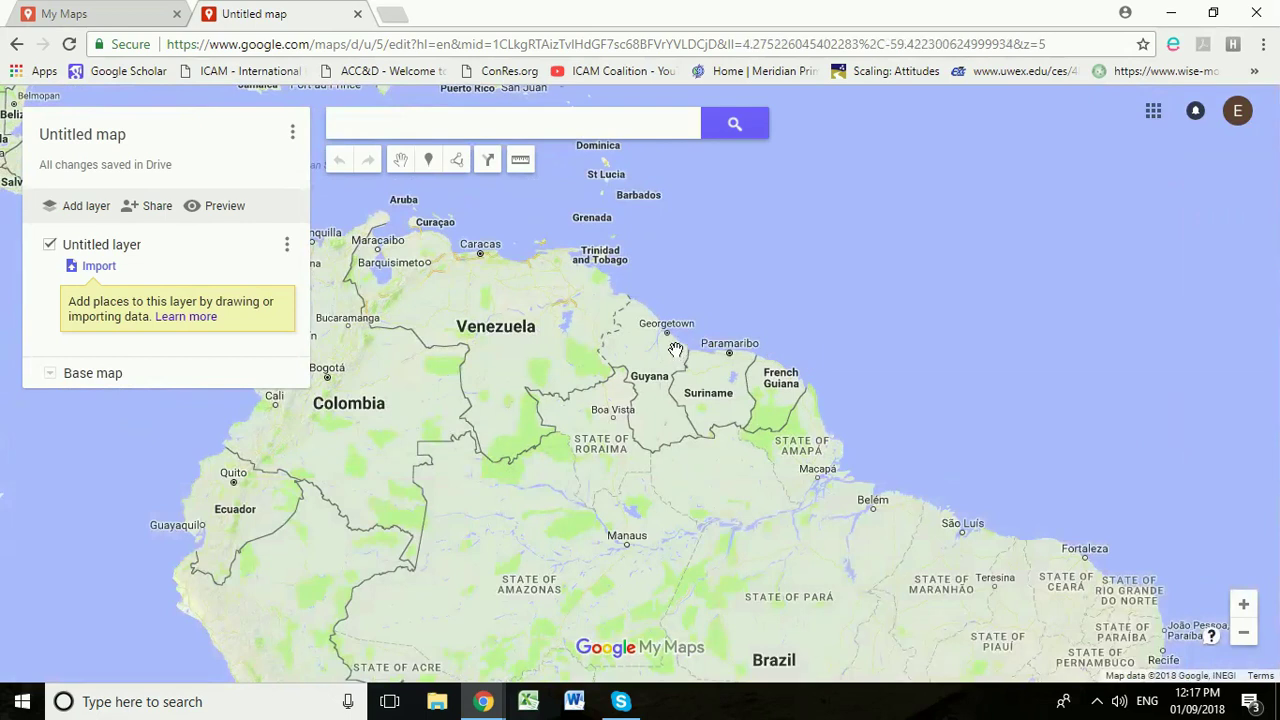
pyautogui.scroll(1, 676, 349)
pyautogui.scroll(1, 675, 336)
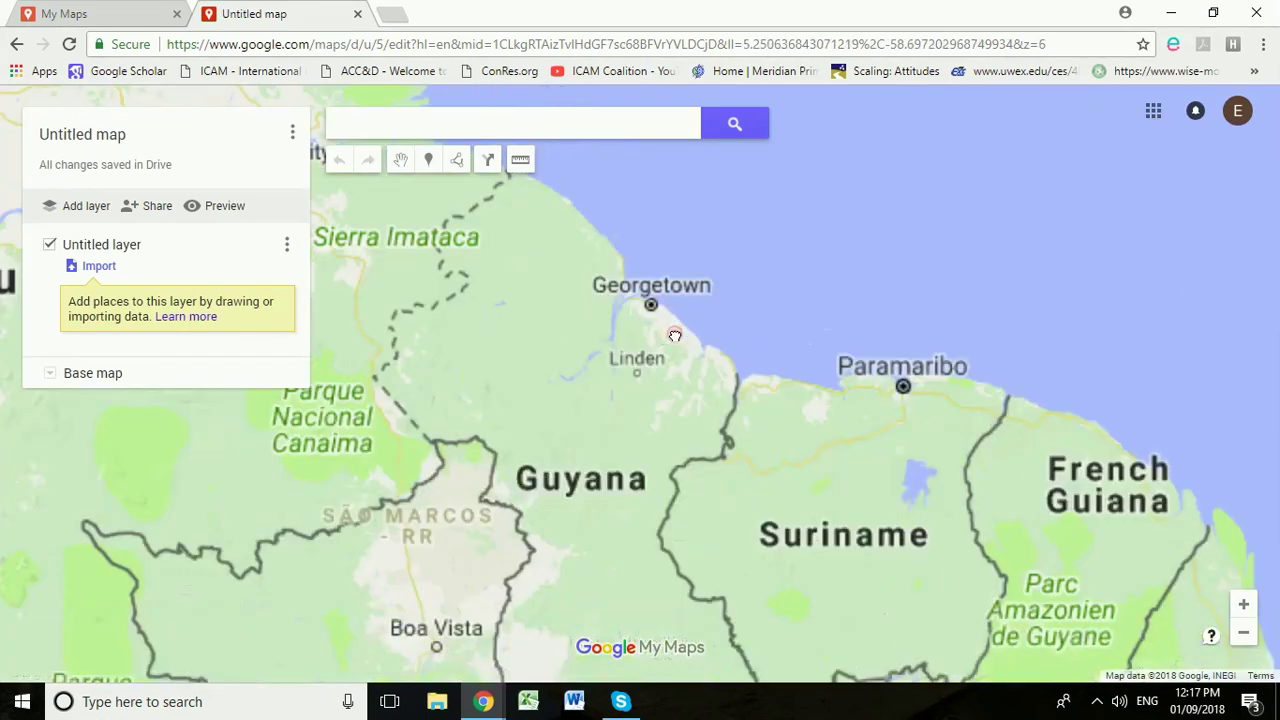
pyautogui.scroll(1, 663, 317)
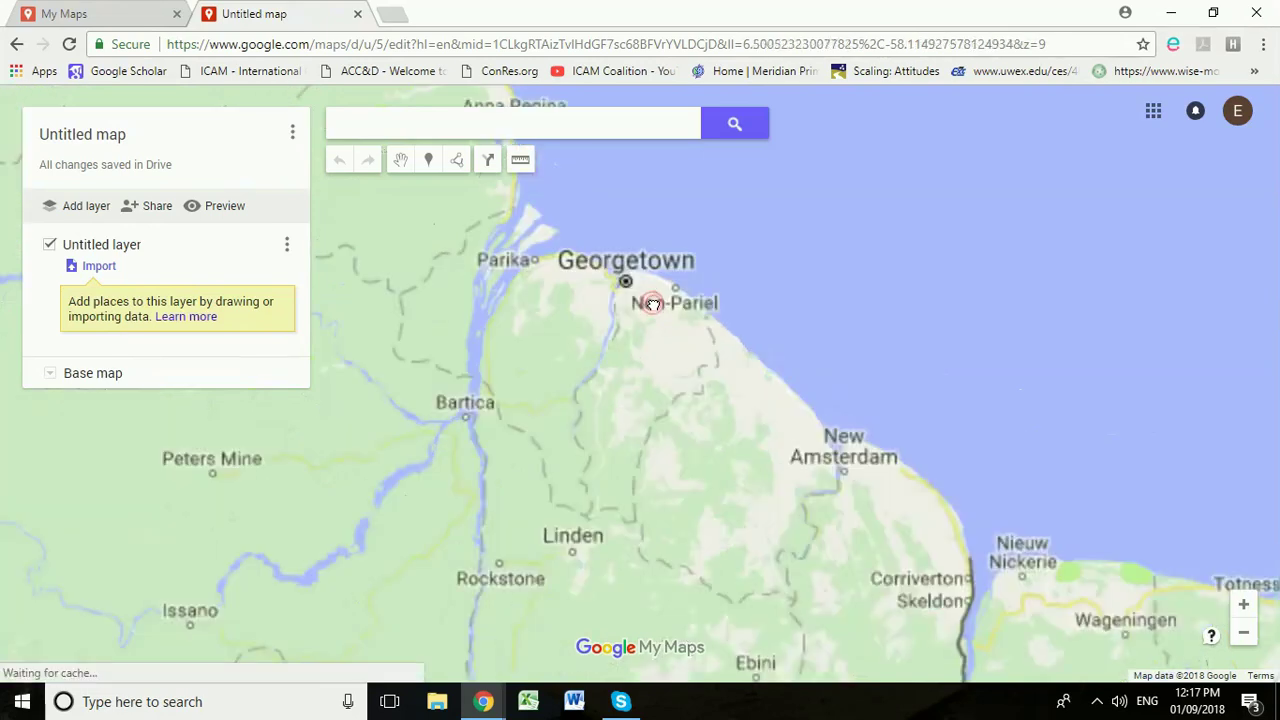
pyautogui.scroll(1, 652, 303)
pyautogui.scroll(1, 643, 302)
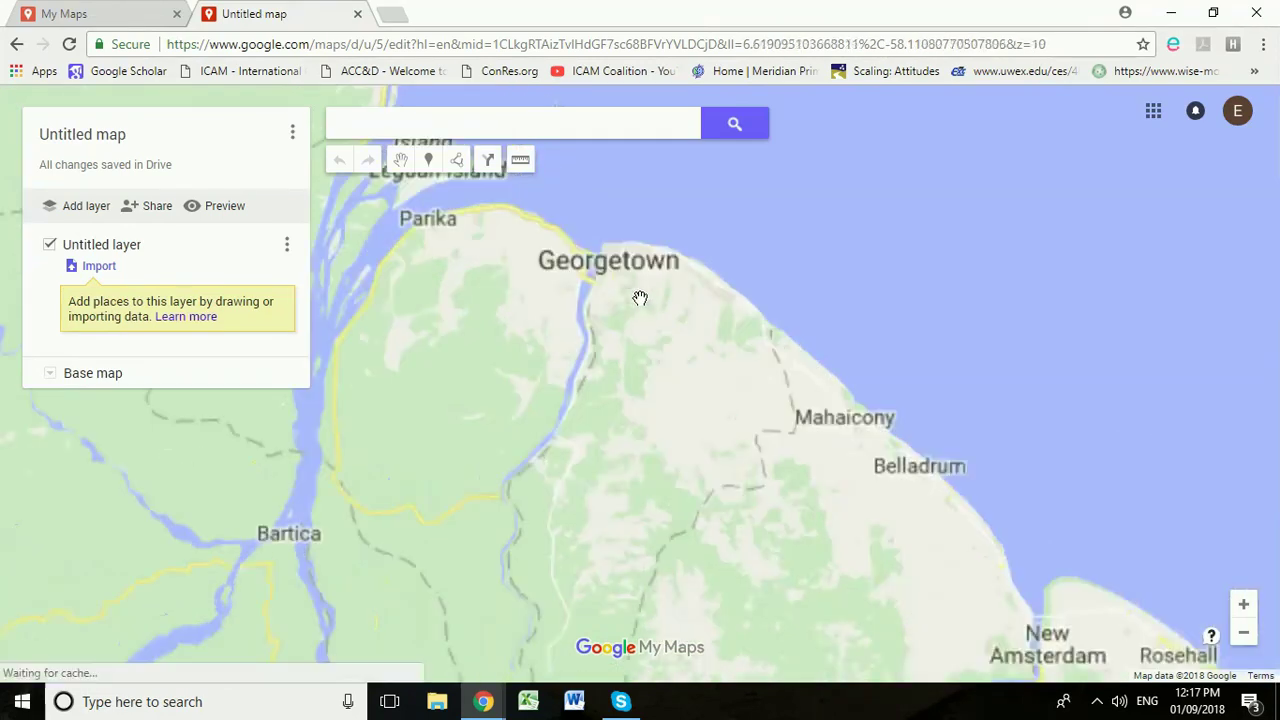
pyautogui.scroll(1, 640, 294)
pyautogui.moveTo(620, 263); pyautogui.dragTo(667, 374)
pyautogui.scroll(1, 627, 343)
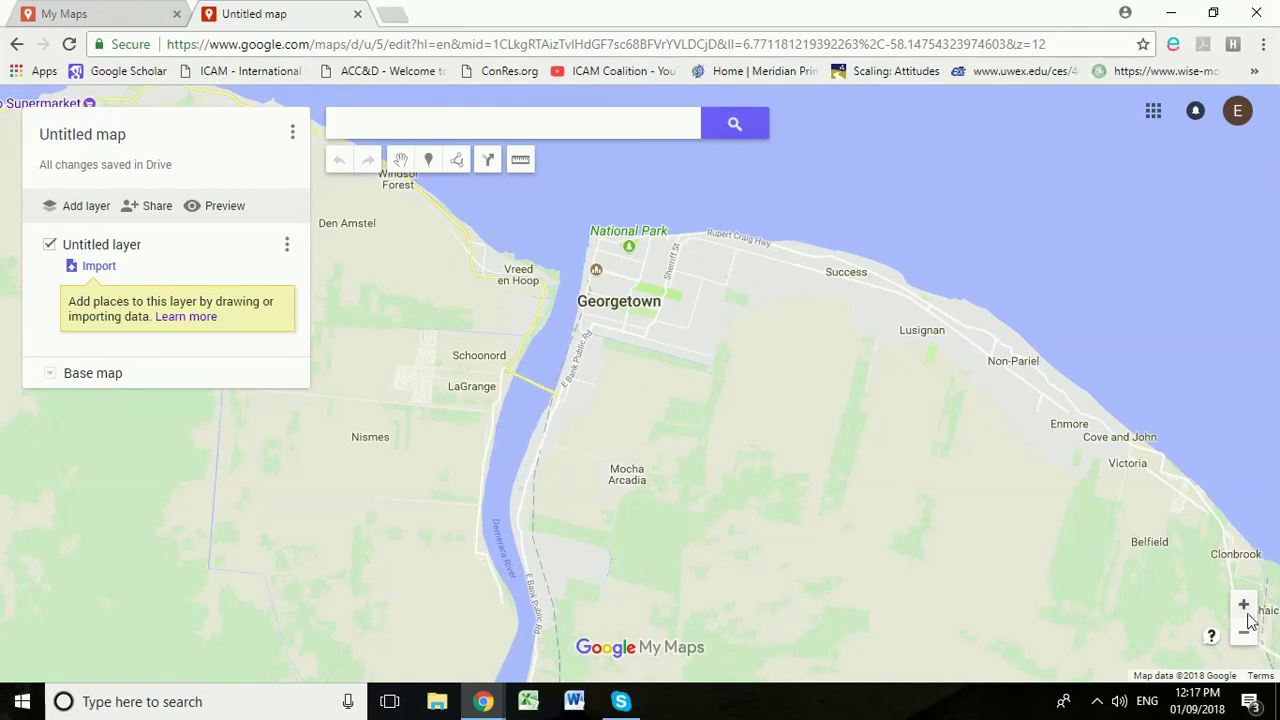
pyautogui.click(1245, 607)
pyautogui.moveTo(676, 270)
pyautogui.mouseDown()
pyautogui.moveTo(700, 349)
pyautogui.moveTo(691, 378)
pyautogui.mouseUp()
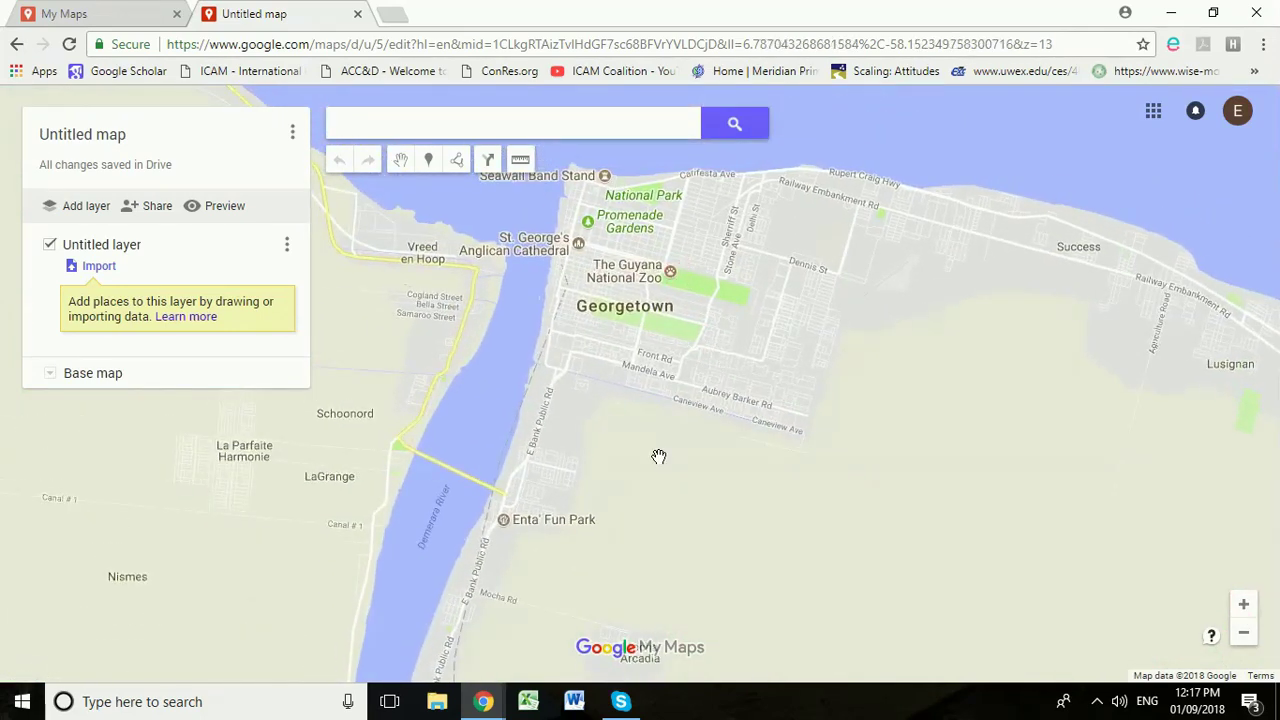
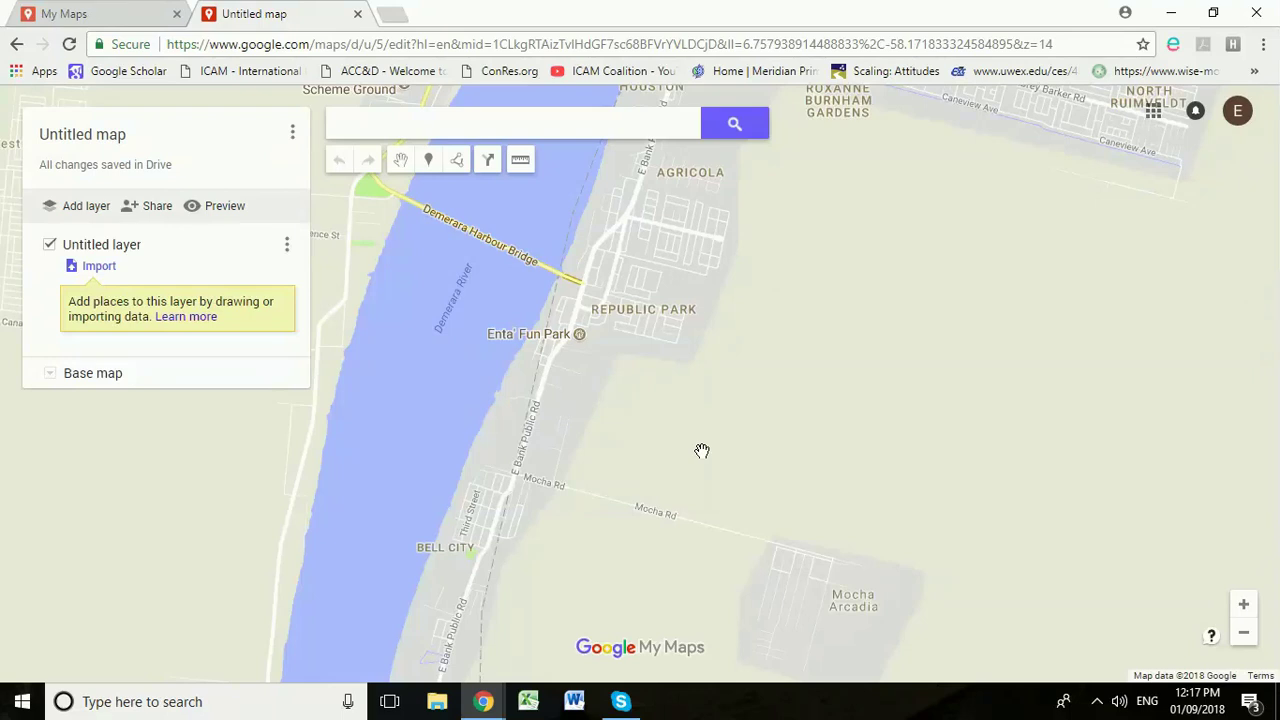
# Step: Start a line near Agricola and trace it down the river bank to Bell City and along Mocha Rd
pyautogui.scroll(1, 571, 541)
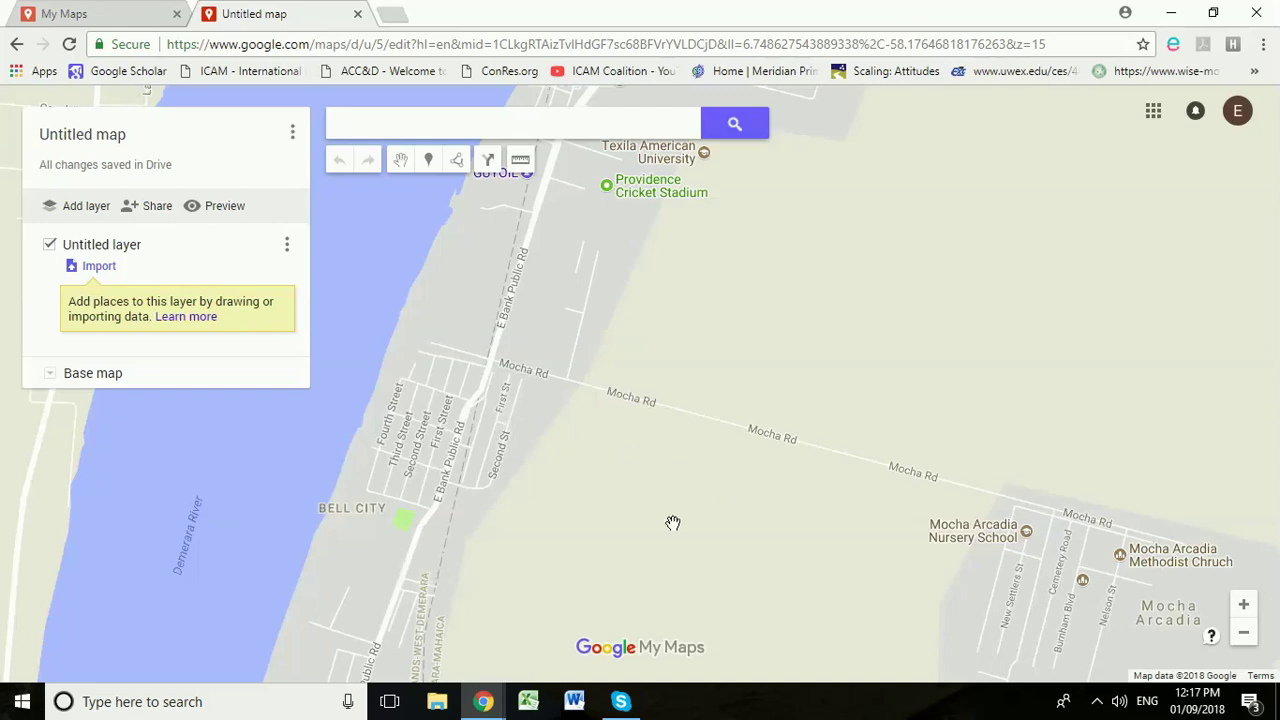
pyautogui.scroll(-1, 673, 522)
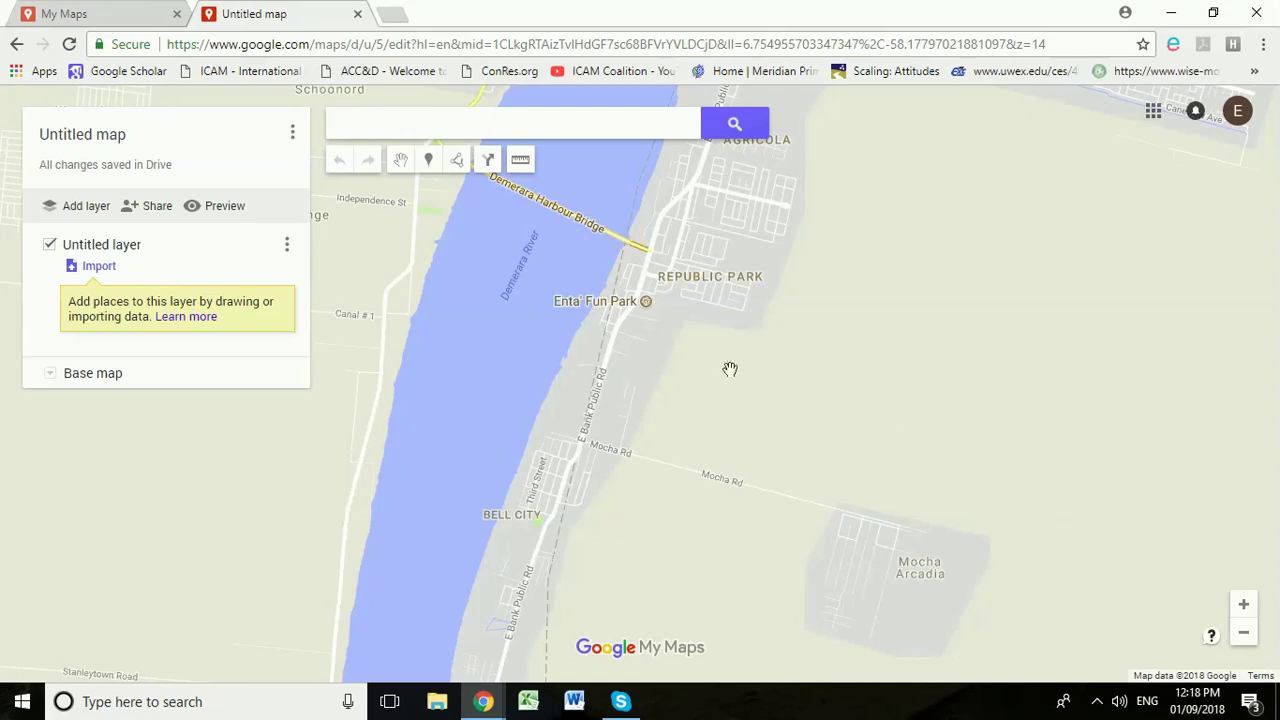
pyautogui.click(457, 163)
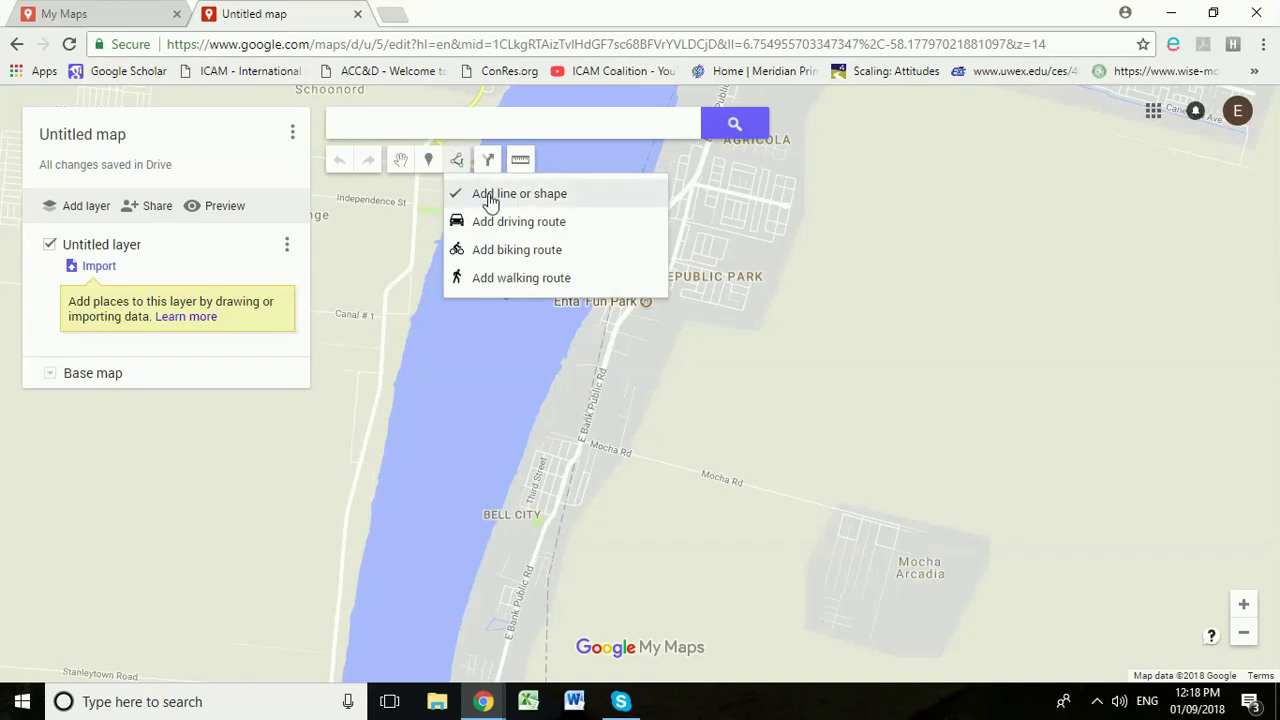
pyautogui.click(490, 197)
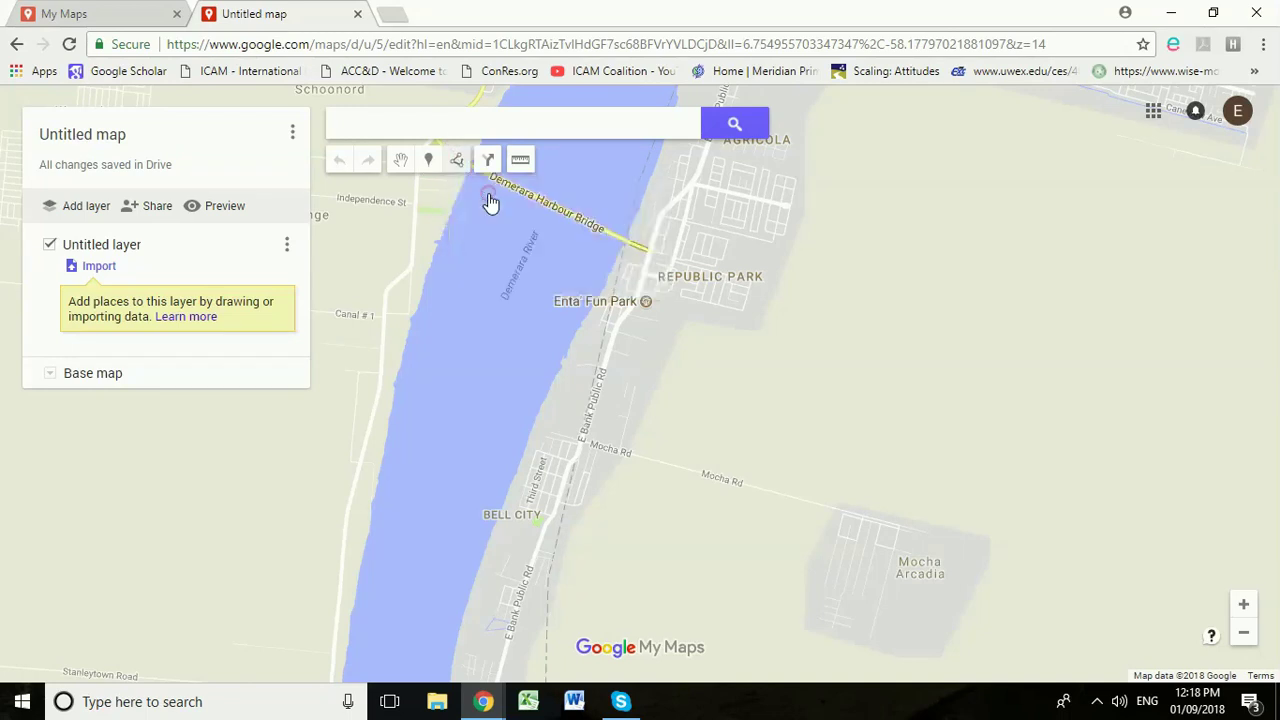
pyautogui.click(652, 158)
pyautogui.click(550, 370)
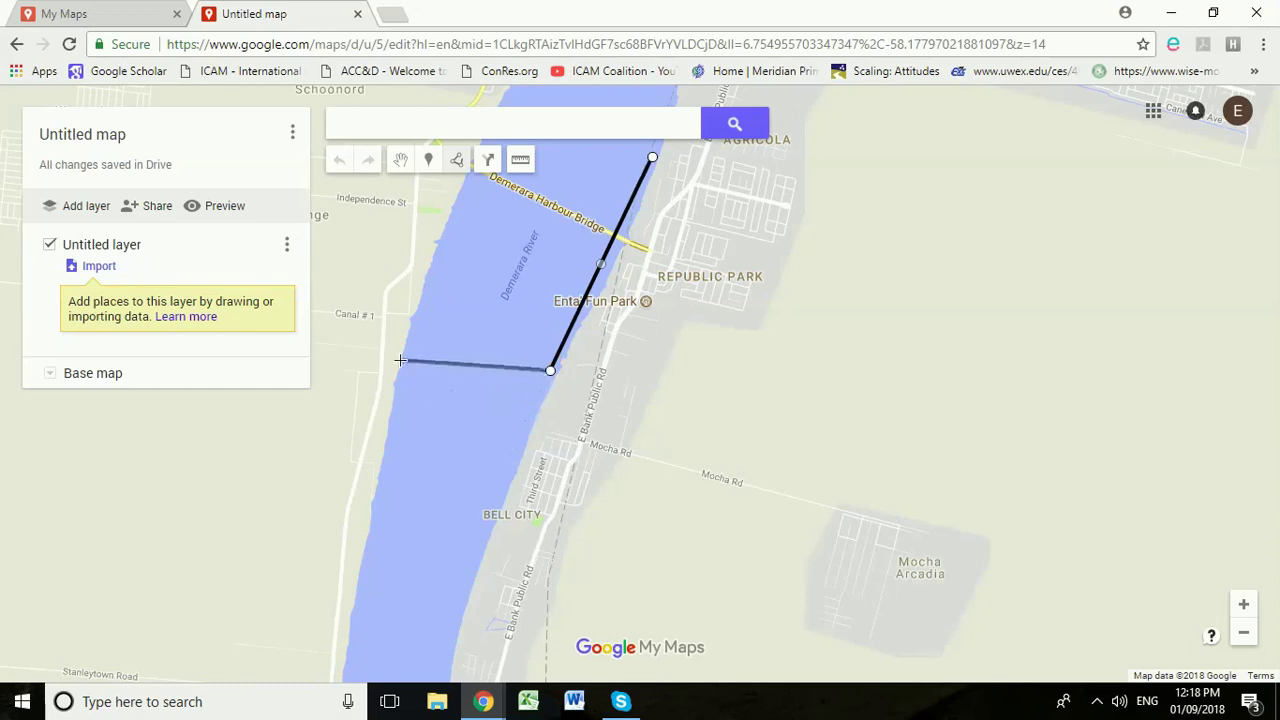
pyautogui.doubleClick(501, 491)
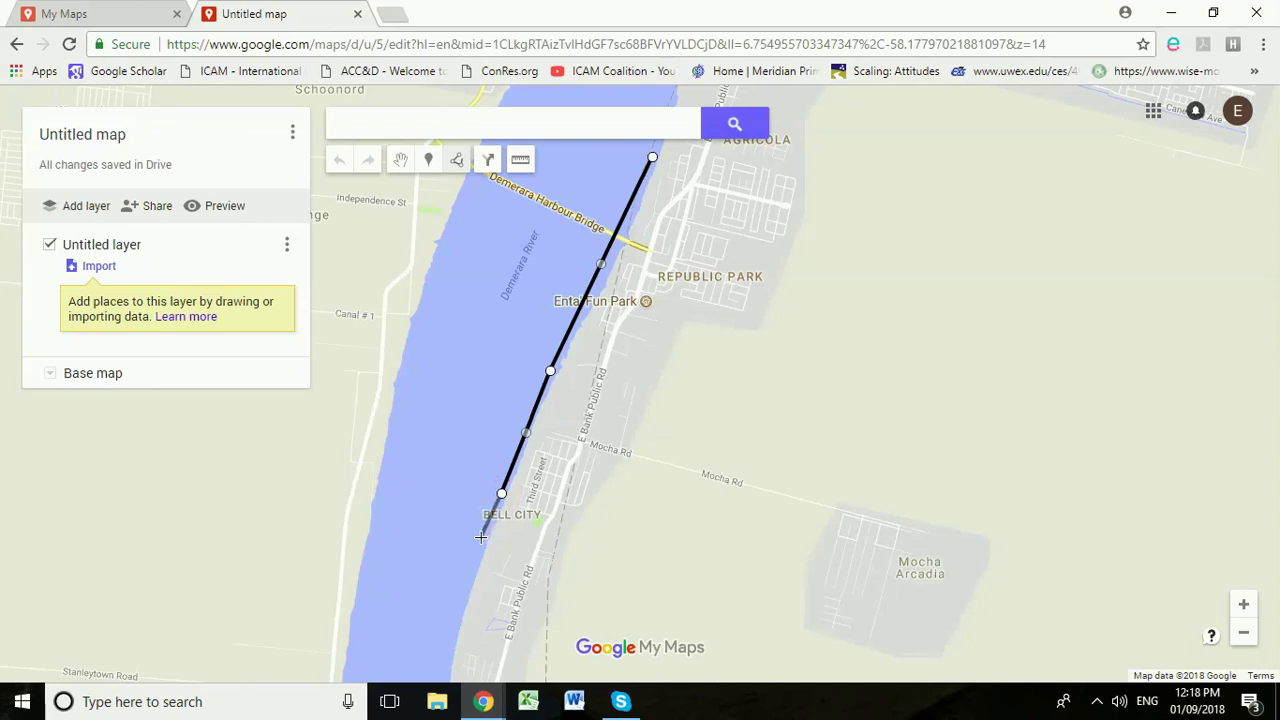
pyautogui.click(481, 537)
pyautogui.click(579, 547)
pyautogui.click(626, 474)
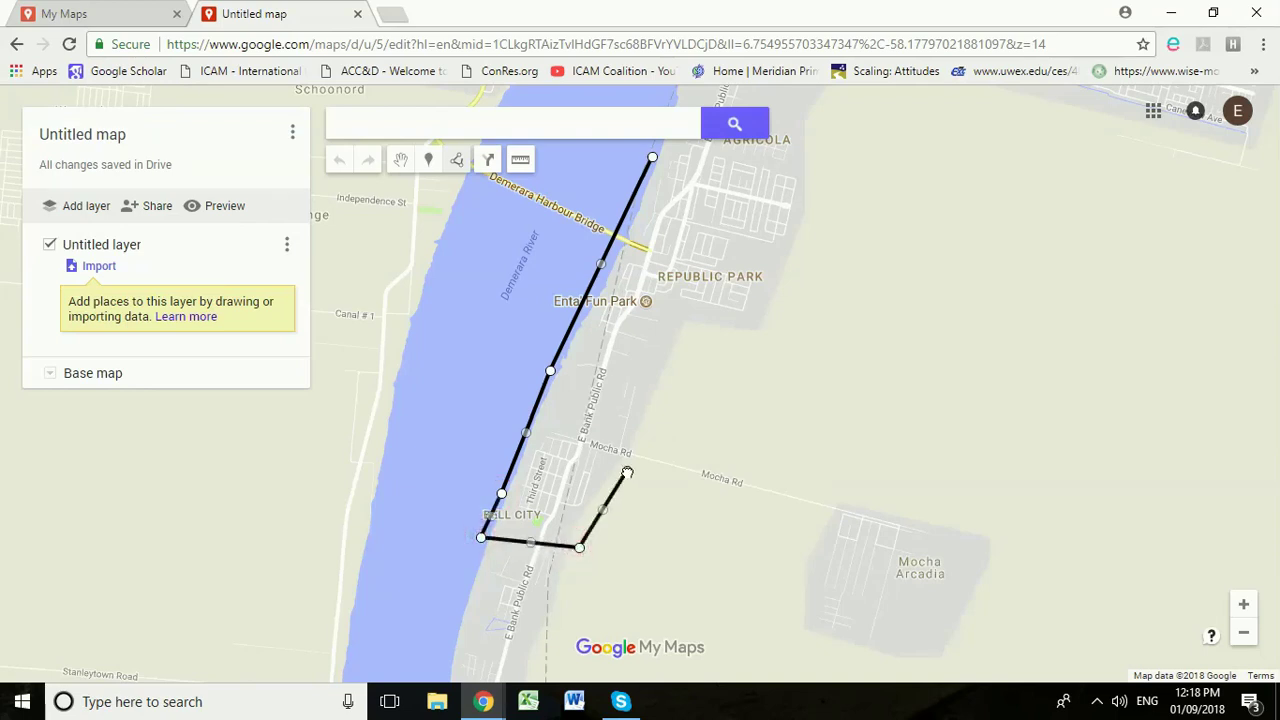
pyautogui.doubleClick(796, 524)
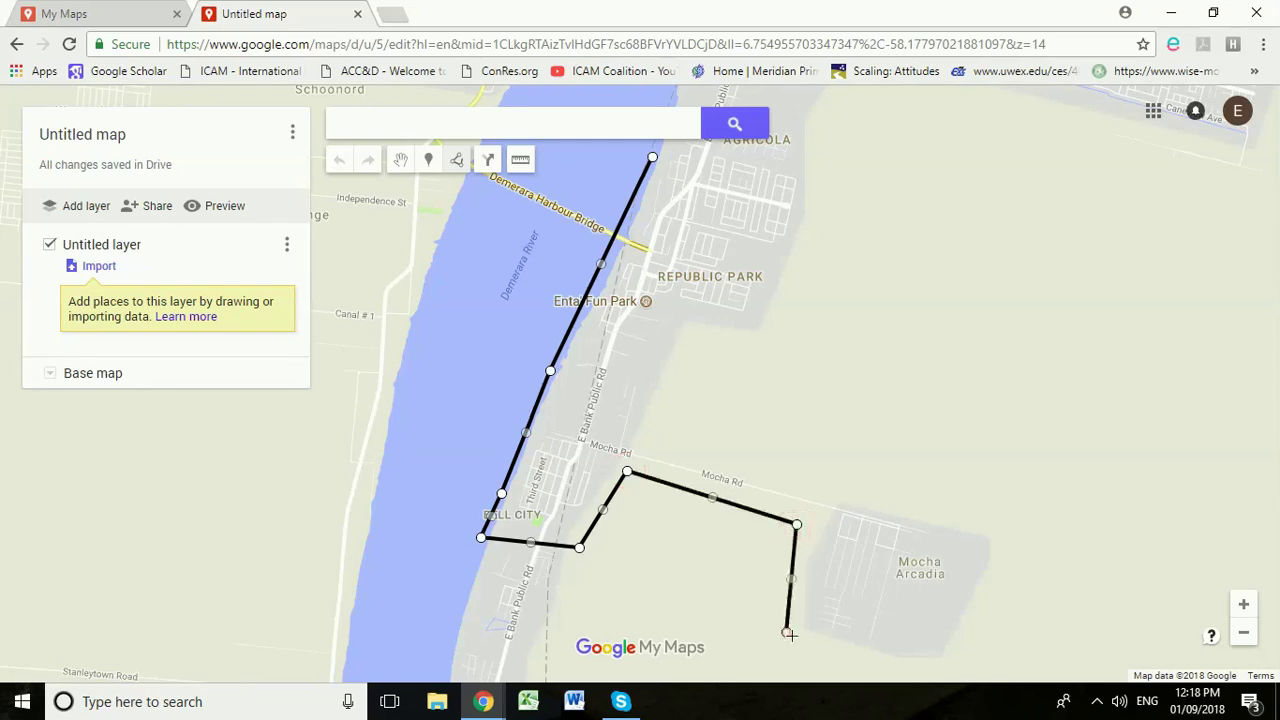
# Step: Loop the line around Mocha Arcadia and north past Republic Park to Agricola, finishing Line 1
pyautogui.click(787, 632)
pyautogui.click(844, 660)
pyautogui.click(964, 675)
pyautogui.click(996, 607)
pyautogui.click(1032, 524)
pyautogui.doubleClick(942, 505)
pyautogui.click(828, 470)
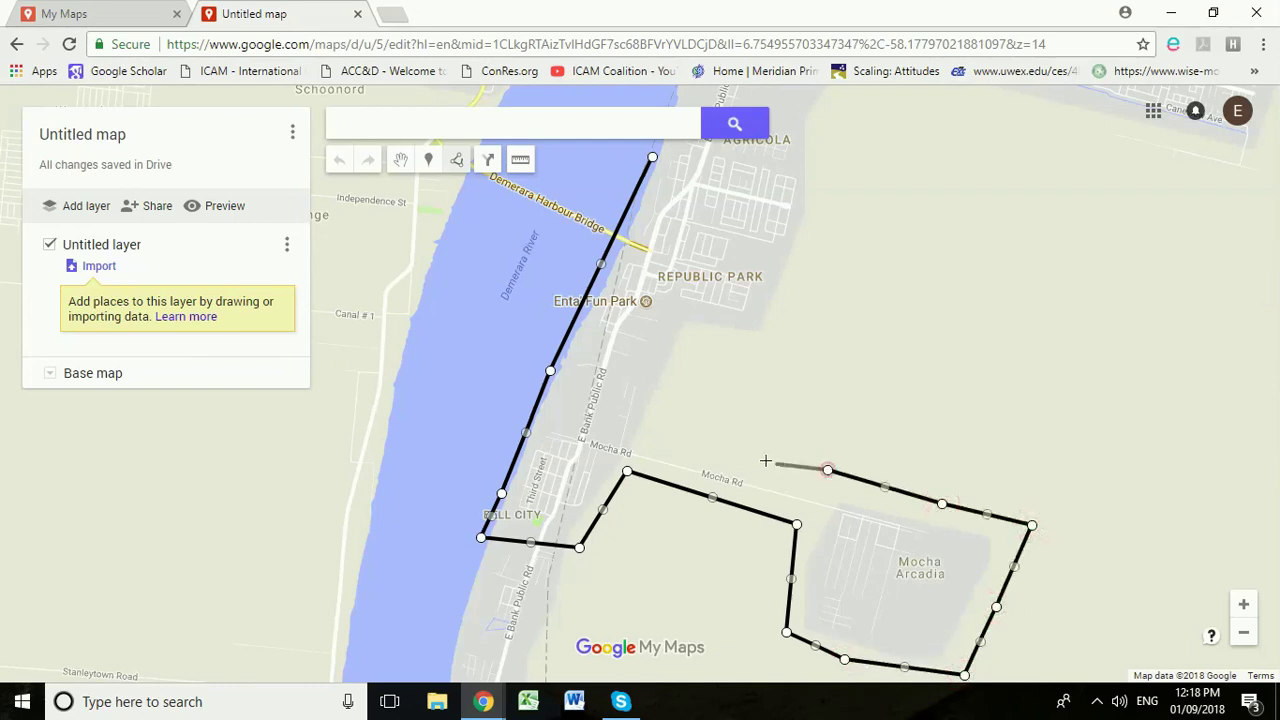
pyautogui.click(722, 442)
pyautogui.click(665, 427)
pyautogui.click(692, 343)
pyautogui.click(775, 355)
pyautogui.click(798, 300)
pyautogui.click(824, 233)
pyautogui.doubleClick(824, 161)
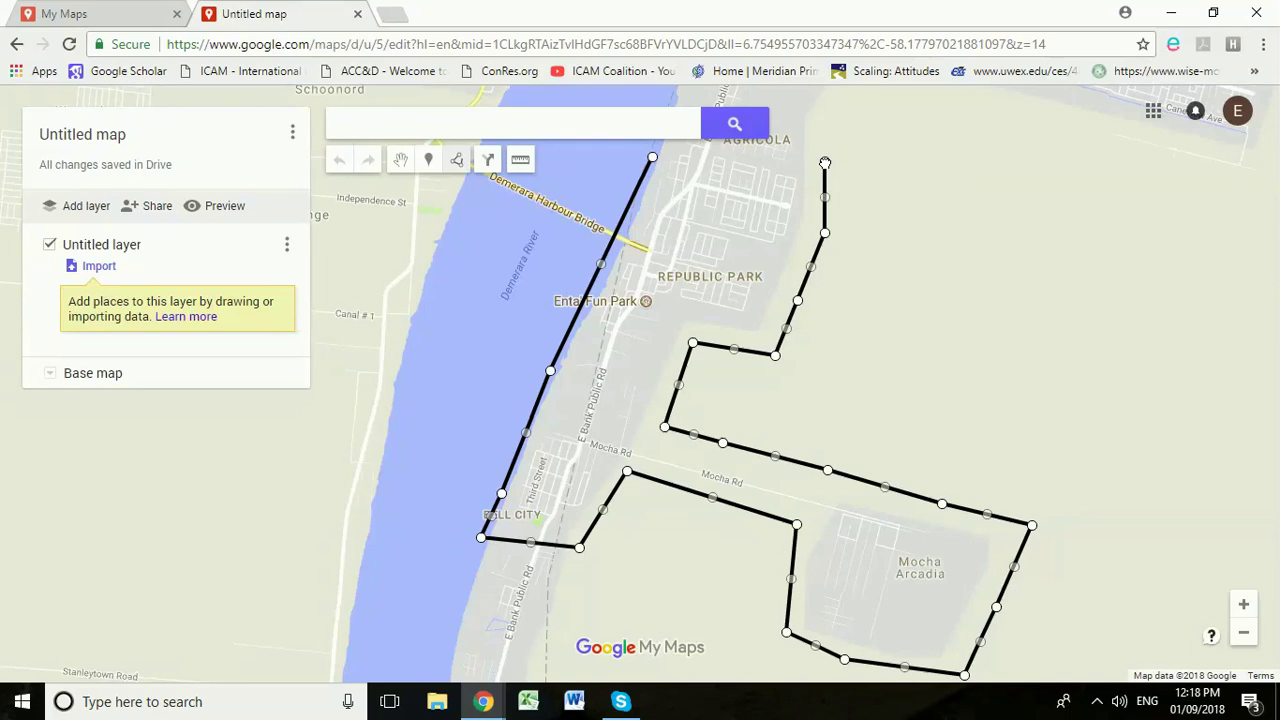
pyautogui.doubleClick(825, 162)
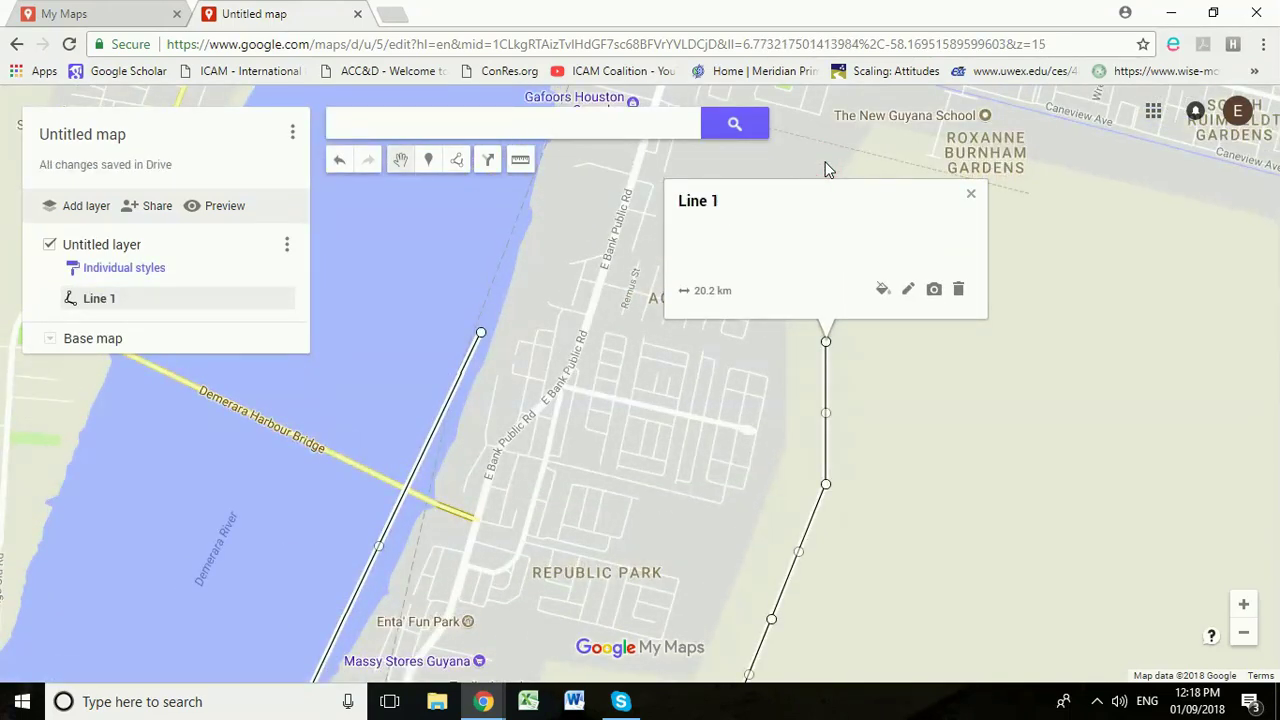
# Step: Close the Line 1 card and bring Georgetown and Line 1's end into view
pyautogui.click(972, 196)
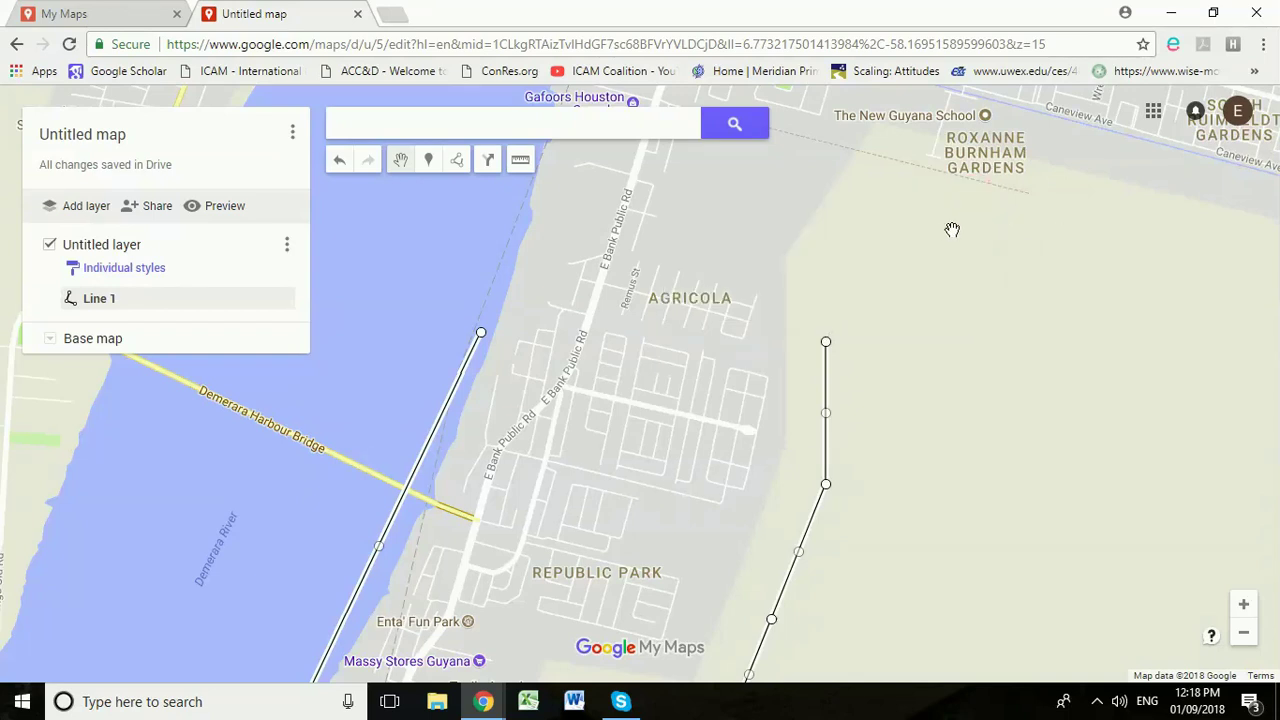
pyautogui.scroll(-1, 948, 231)
pyautogui.scroll(-1, 778, 358)
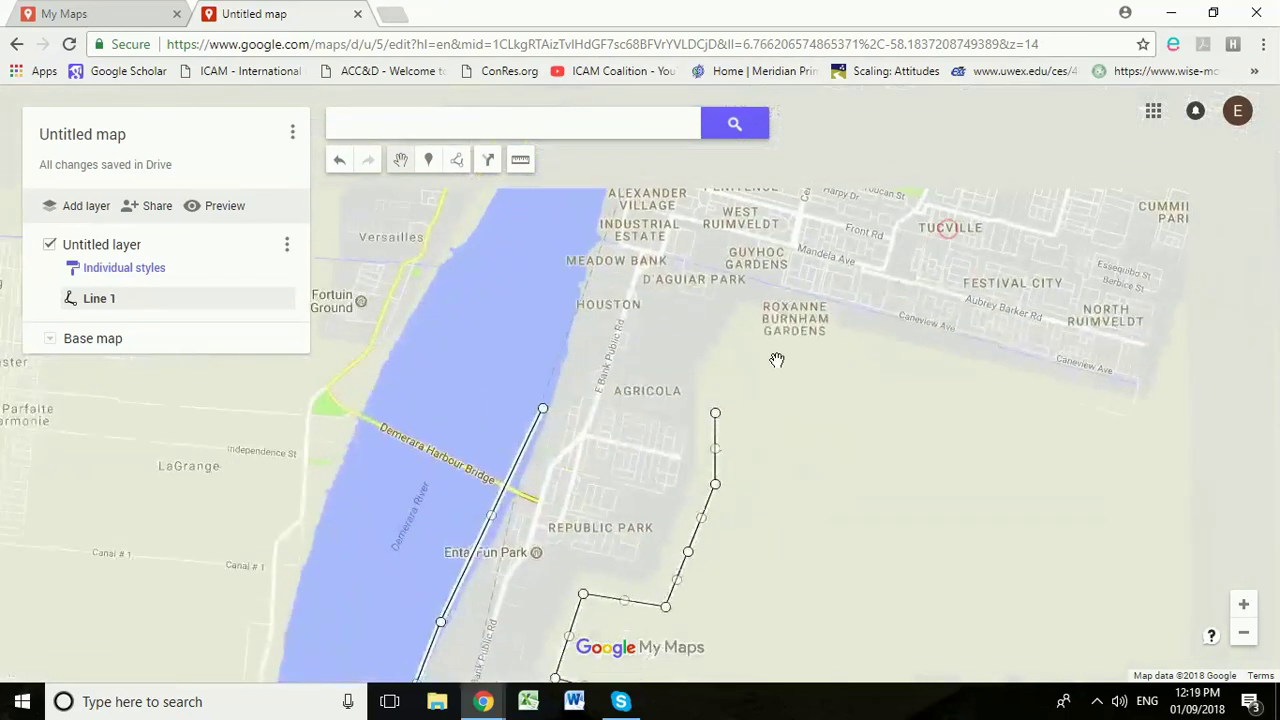
pyautogui.scroll(1, 823, 391)
pyautogui.scroll(-1, 674, 457)
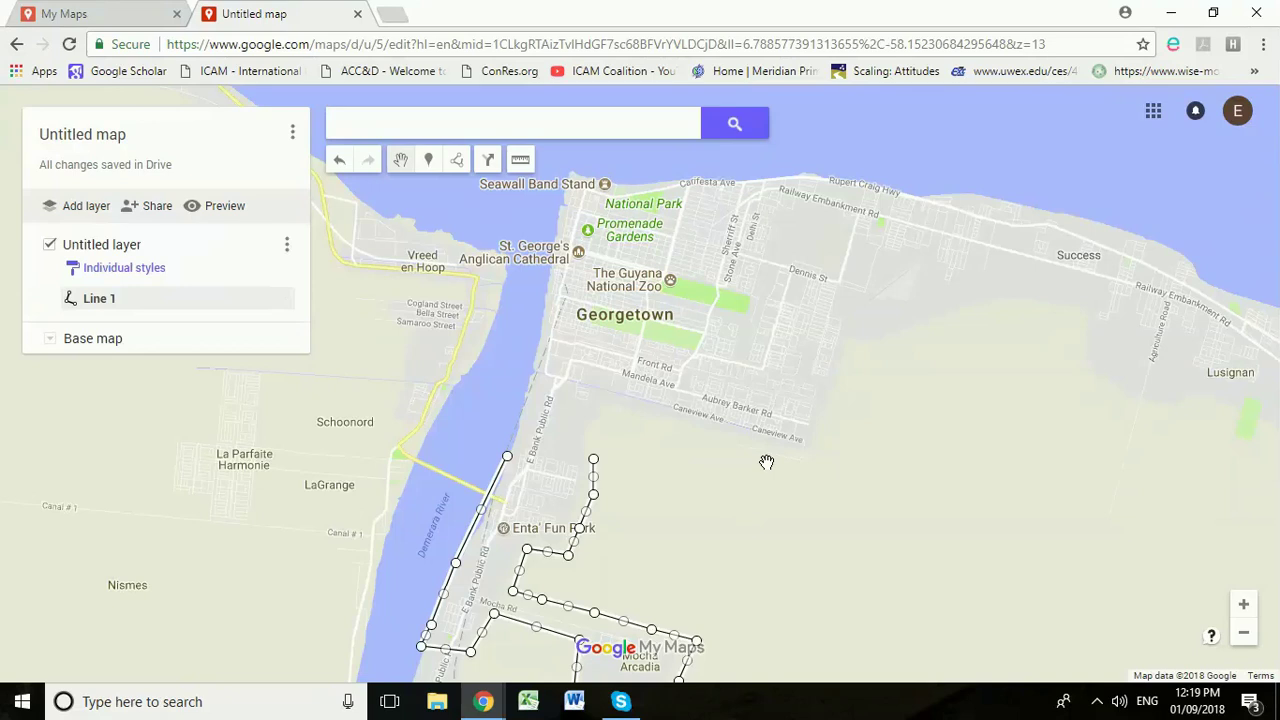
pyautogui.scroll(1, 766, 462)
pyautogui.moveTo(714, 460)
pyautogui.mouseDown()
pyautogui.moveTo(731, 523)
pyautogui.moveTo(680, 579)
pyautogui.mouseUp()
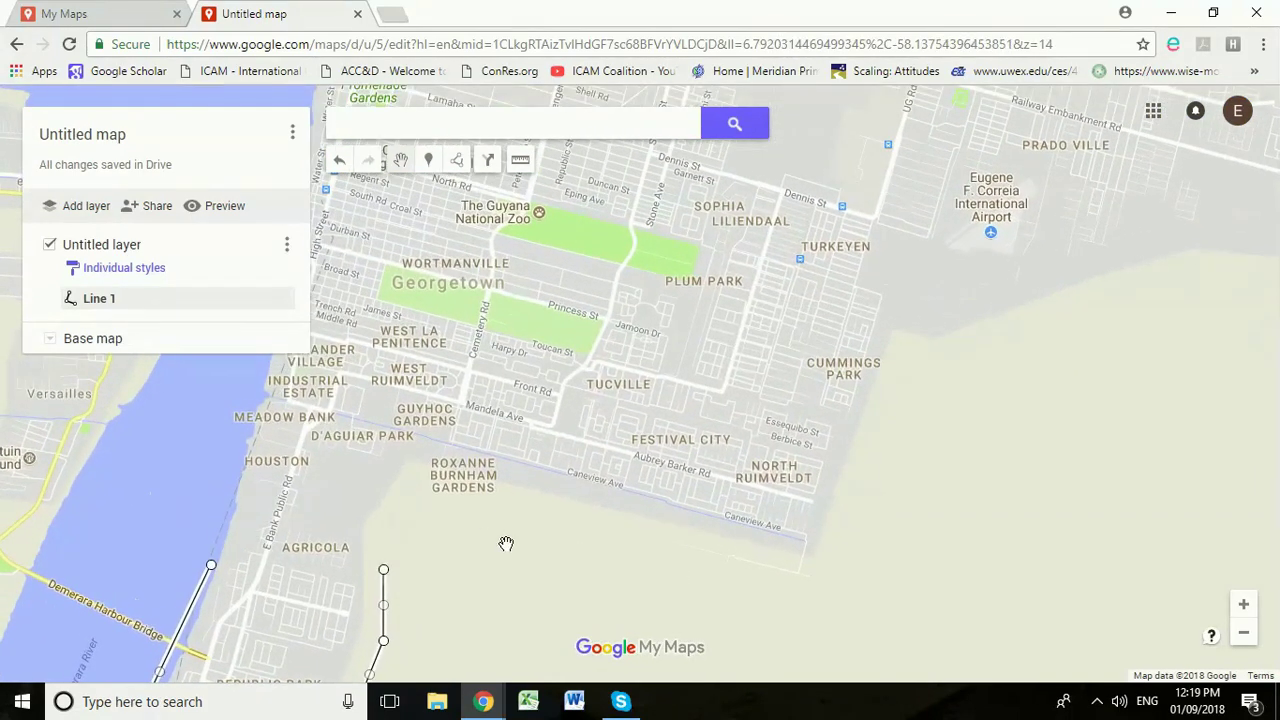
# Step: Draw Line 2 from Line 1's end past Roxanne Burnham Gardens, north past Cummings Park, then east
pyautogui.click(462, 165)
pyautogui.click(475, 192)
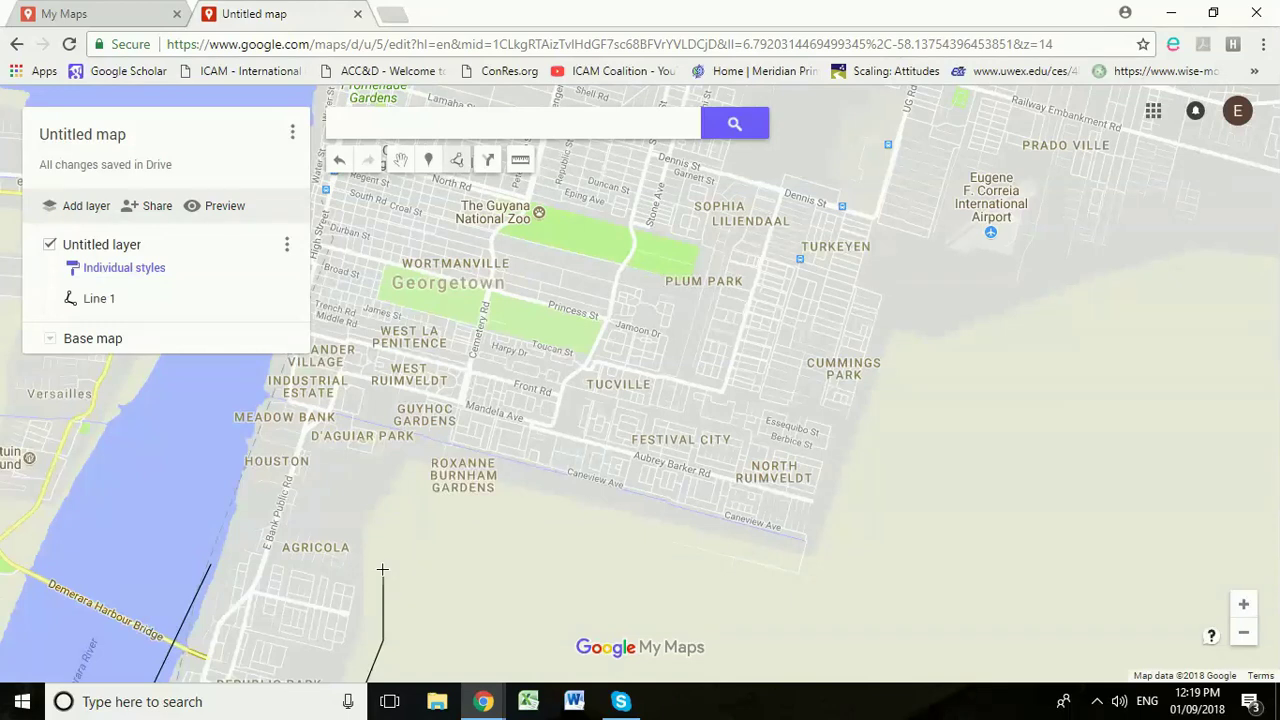
pyautogui.click(383, 570)
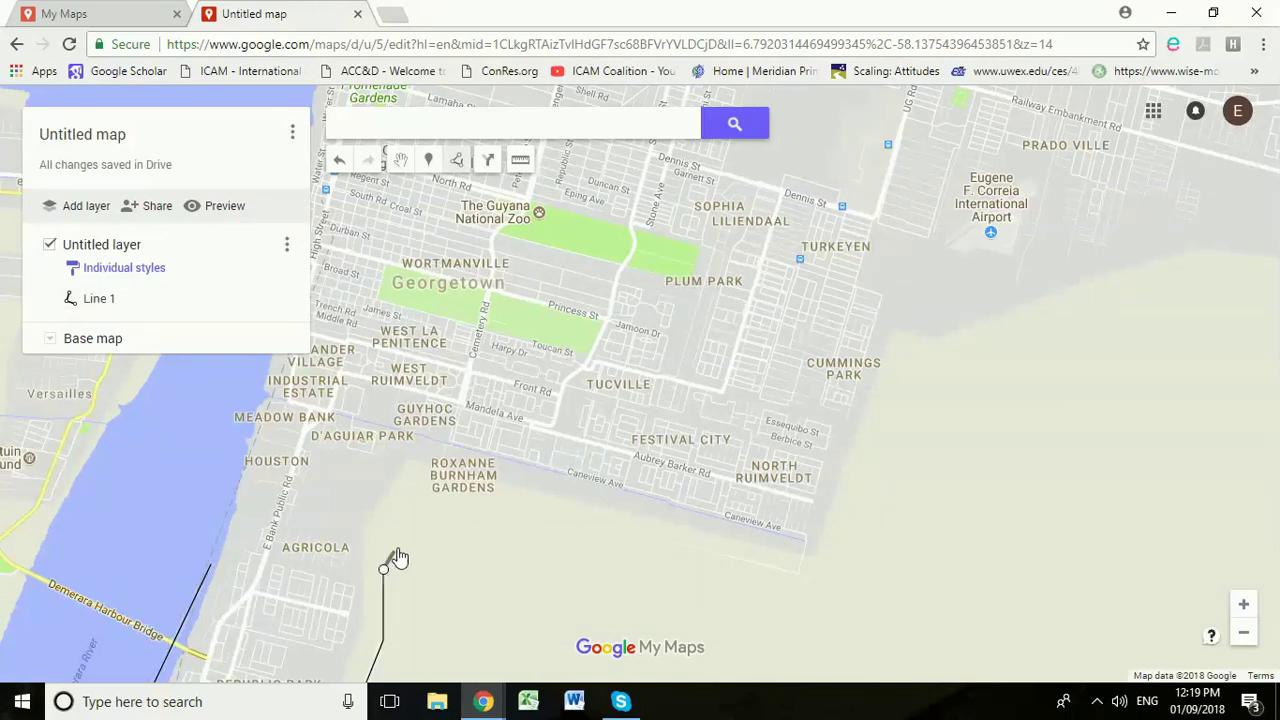
pyautogui.click(418, 492)
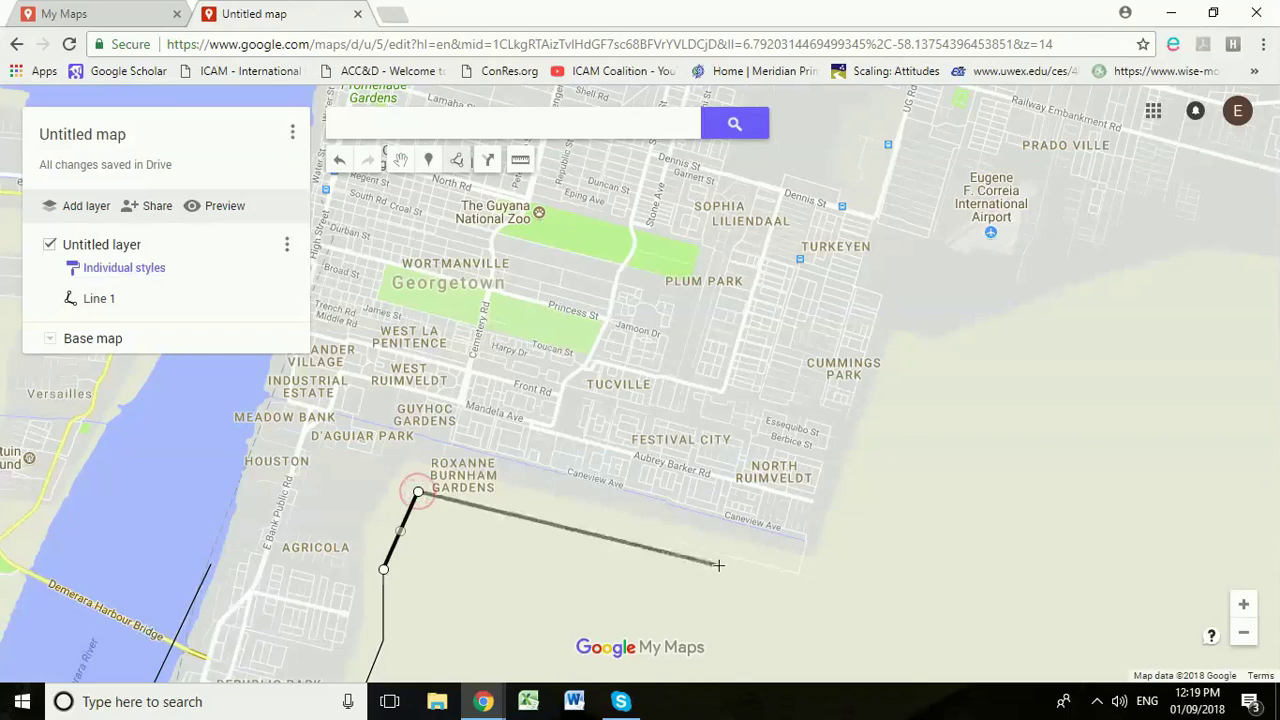
pyautogui.click(813, 598)
pyautogui.click(879, 469)
pyautogui.click(908, 337)
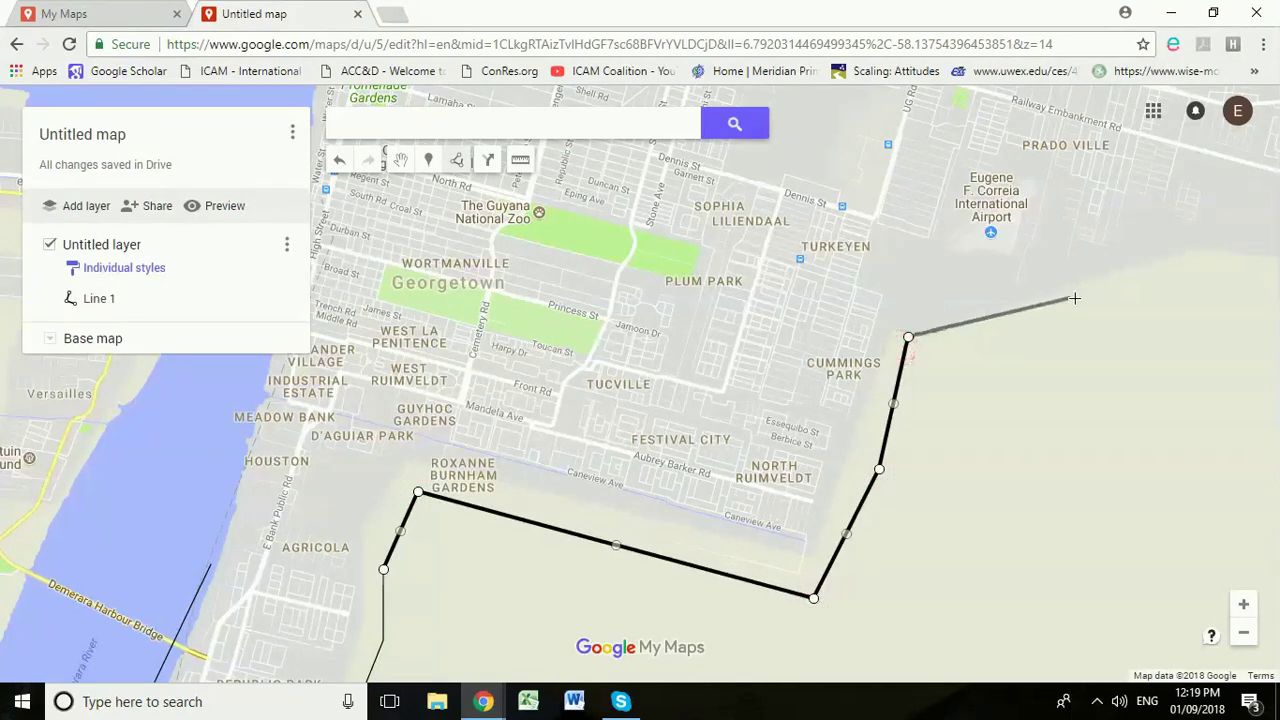
pyautogui.click(1188, 250)
pyautogui.doubleClick(1239, 257)
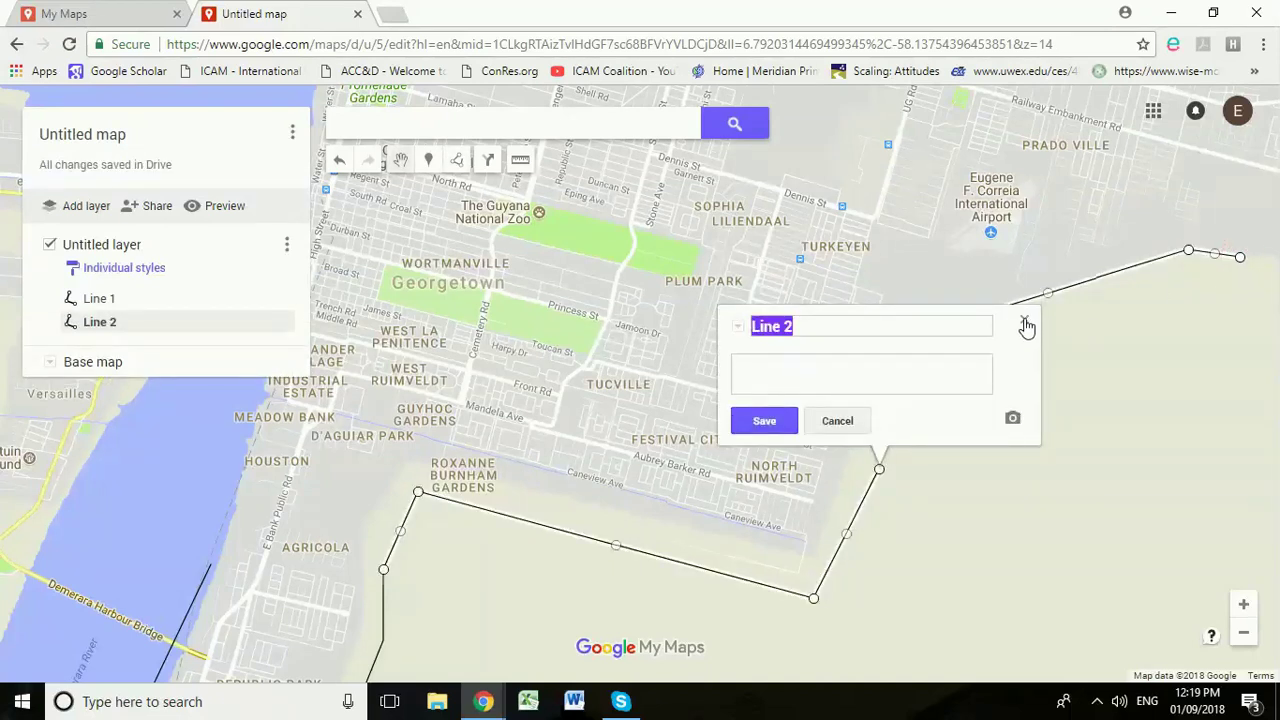
pyautogui.click(1024, 323)
# Step: Start Line 3 at Line 2's end and run it south around Lusignan past the golf course
pyautogui.scroll(-1, 1094, 329)
pyautogui.moveTo(1089, 343); pyautogui.dragTo(383, 411)
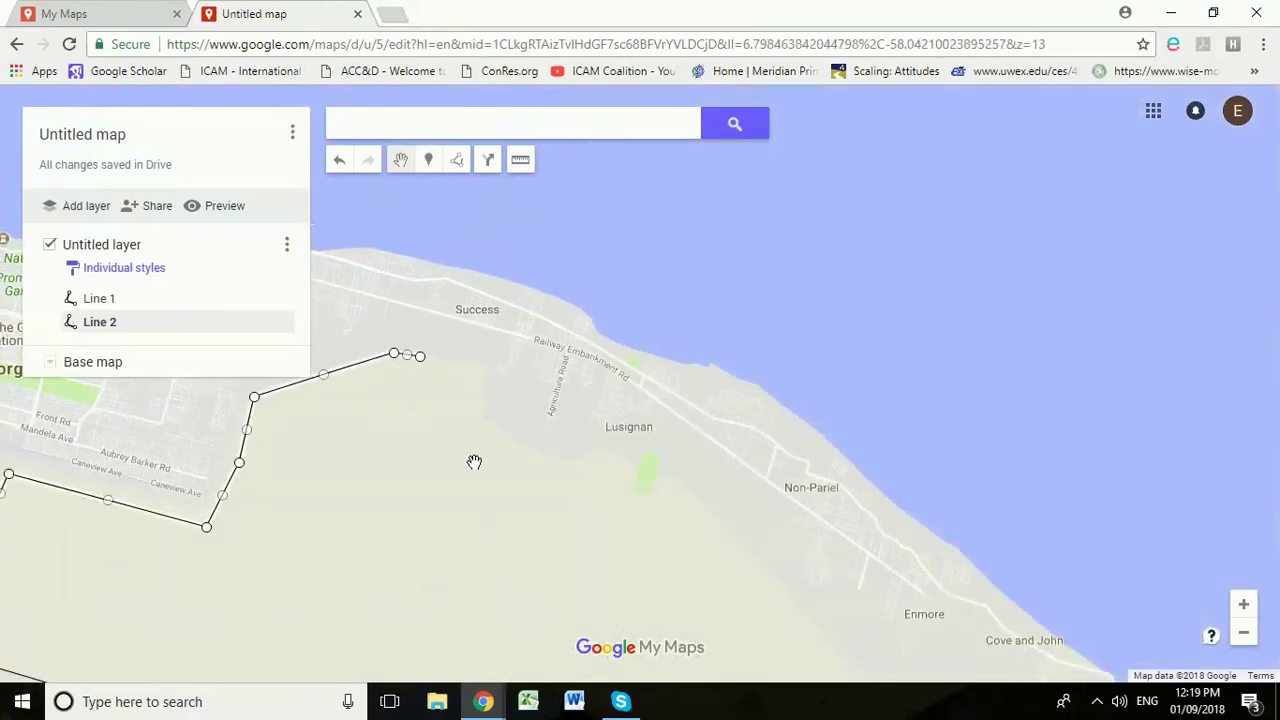
pyautogui.scroll(1, 474, 462)
pyautogui.moveTo(546, 343); pyautogui.dragTo(697, 455)
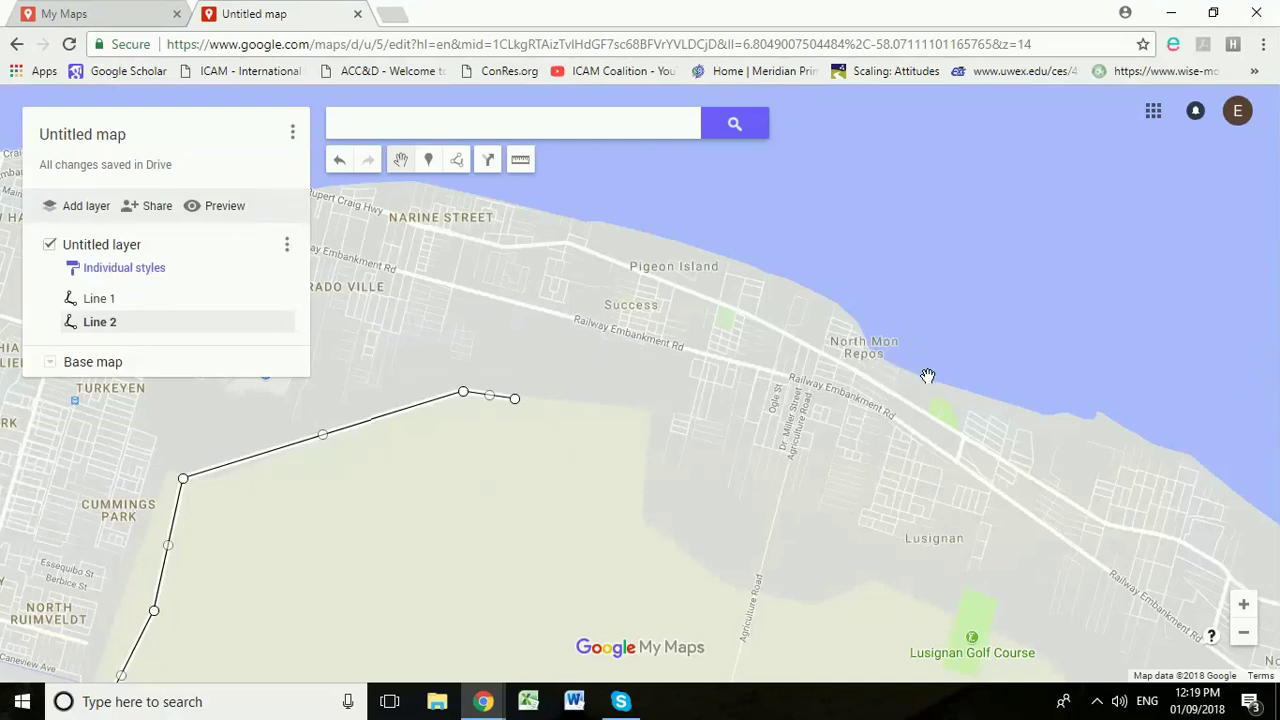
pyautogui.click(457, 160)
pyautogui.click(483, 203)
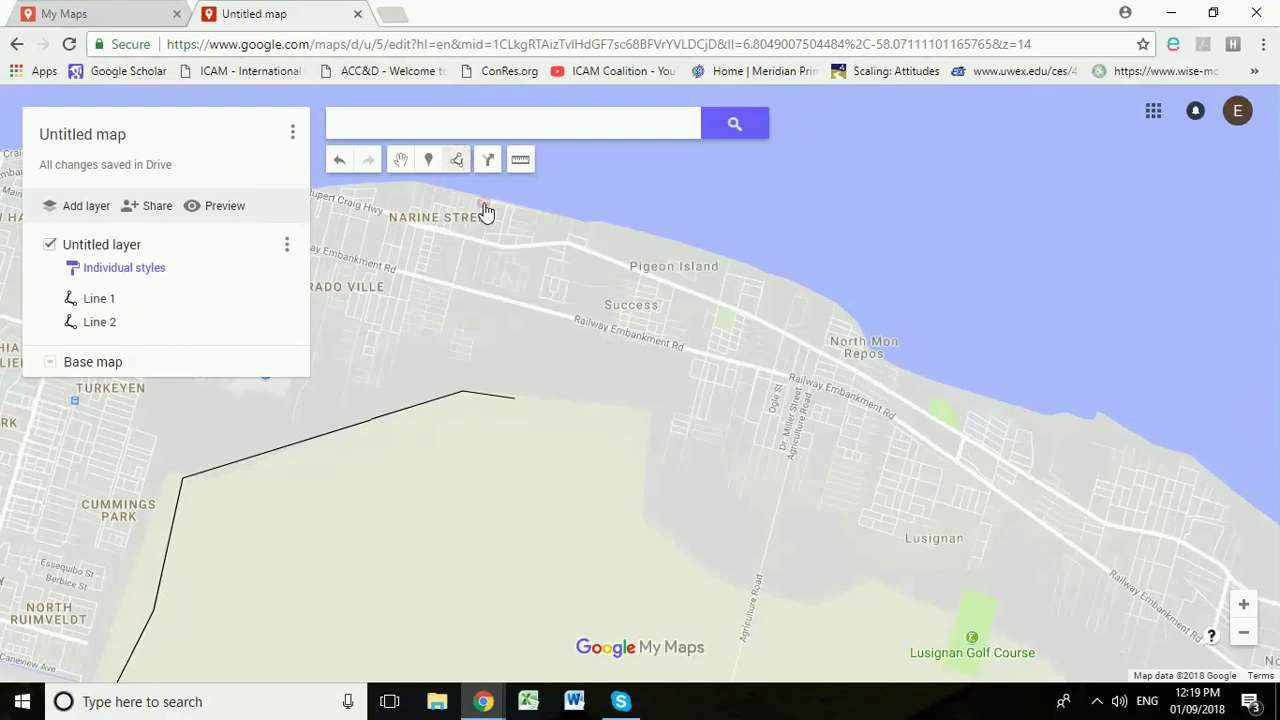
pyautogui.click(515, 398)
pyautogui.click(632, 401)
pyautogui.click(657, 502)
pyautogui.click(816, 565)
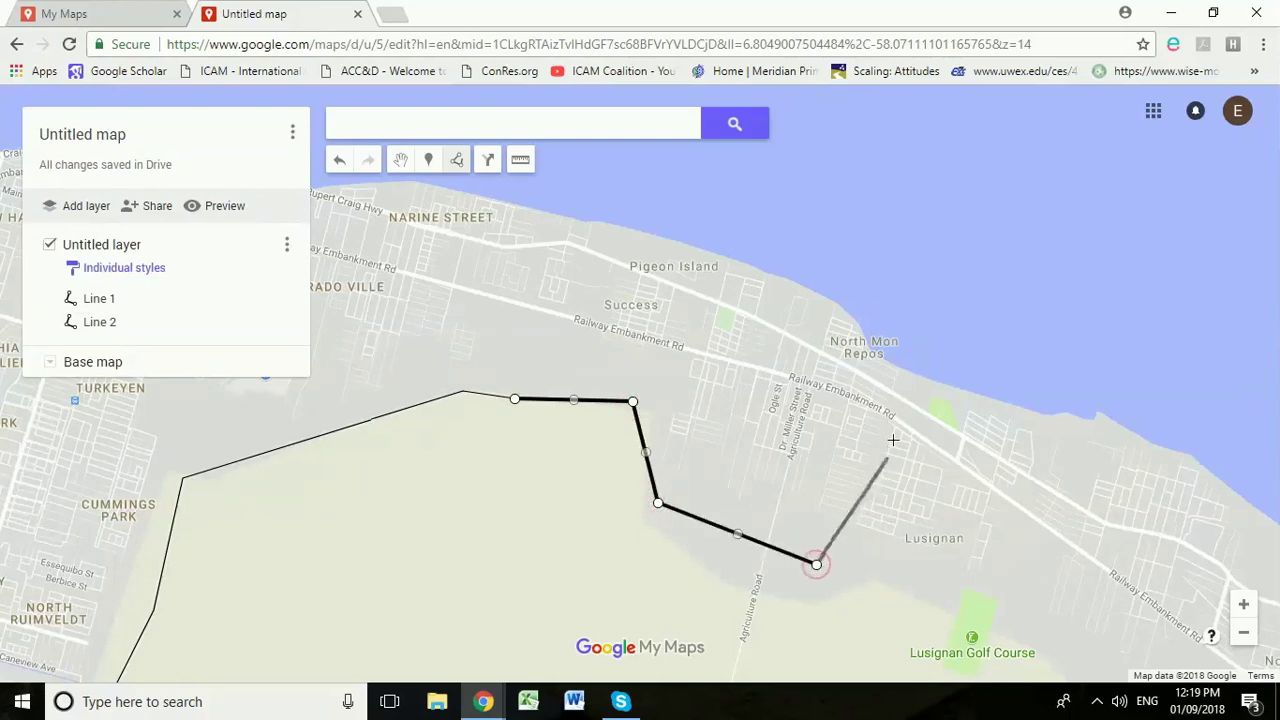
pyautogui.click(880, 577)
pyautogui.click(940, 596)
# Step: Take Line 3 north to the shore and west past North Mon Repos, ending near Narine Street
pyautogui.doubleClick(1008, 578)
pyautogui.click(1008, 578)
pyautogui.click(1048, 408)
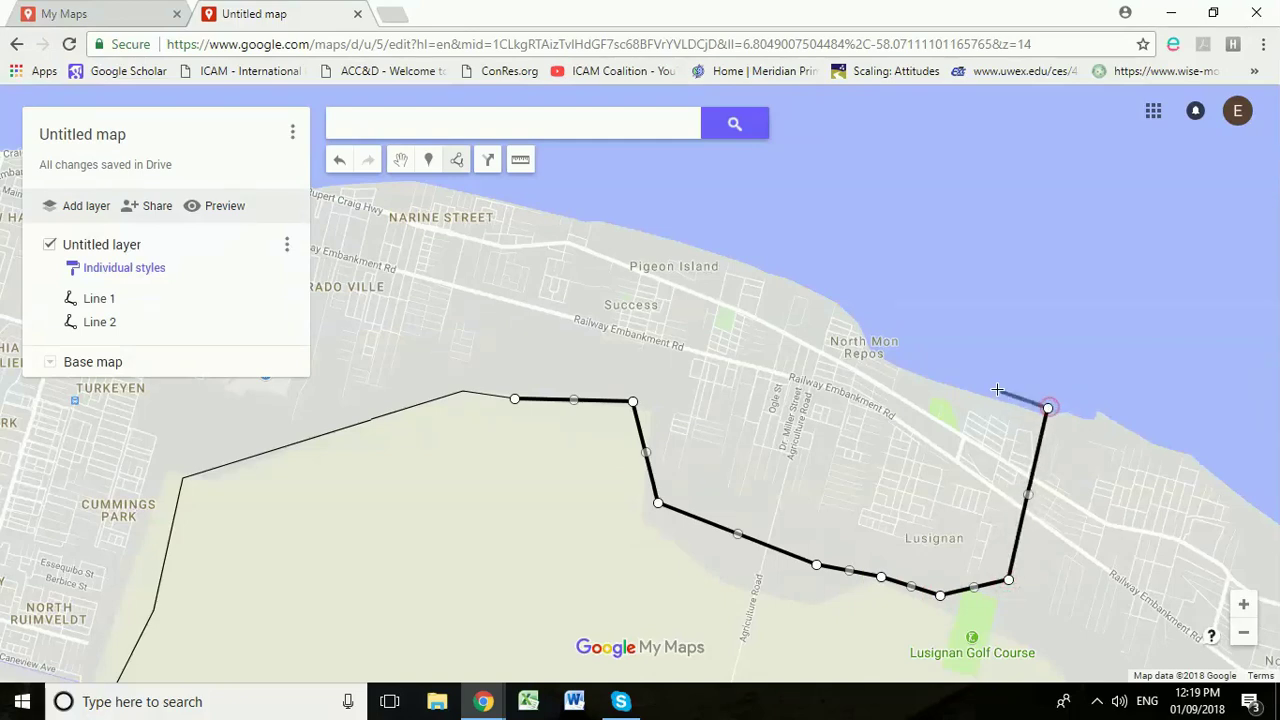
pyautogui.click(896, 355)
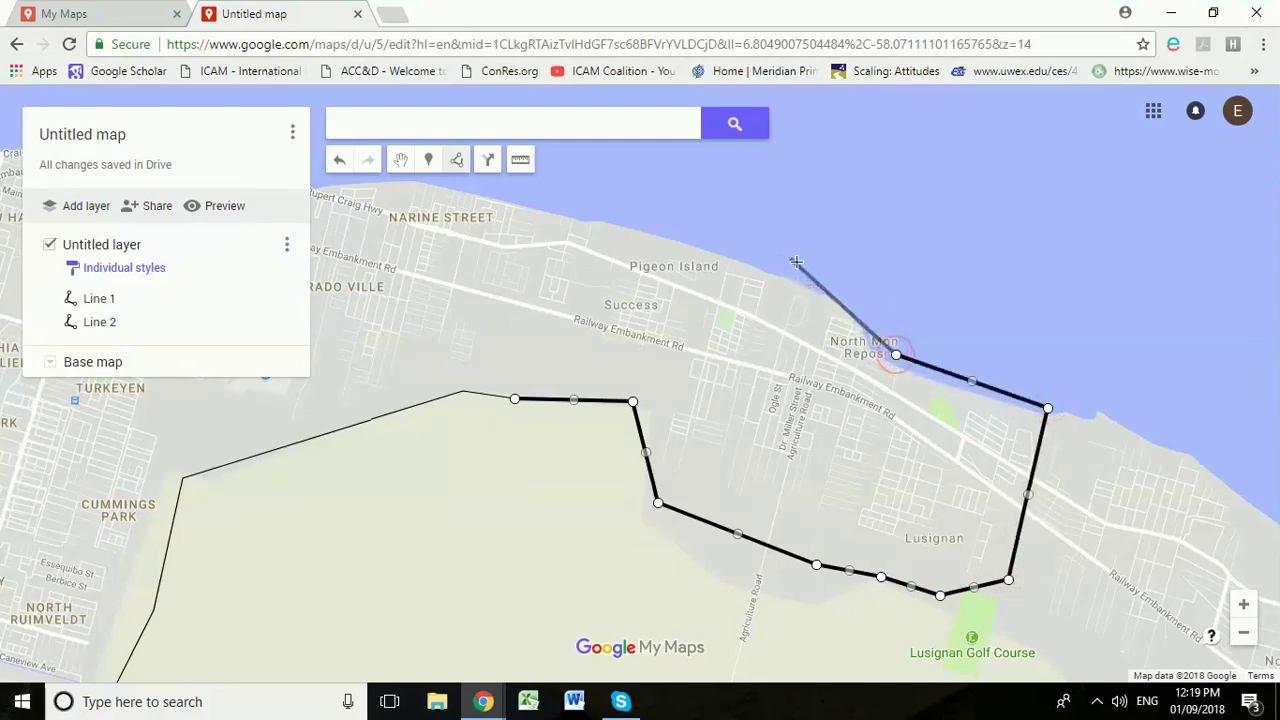
pyautogui.click(836, 287)
pyautogui.click(611, 209)
pyautogui.doubleClick(500, 188)
pyautogui.scroll(1, 500, 190)
pyautogui.scroll(-1, 535, 318)
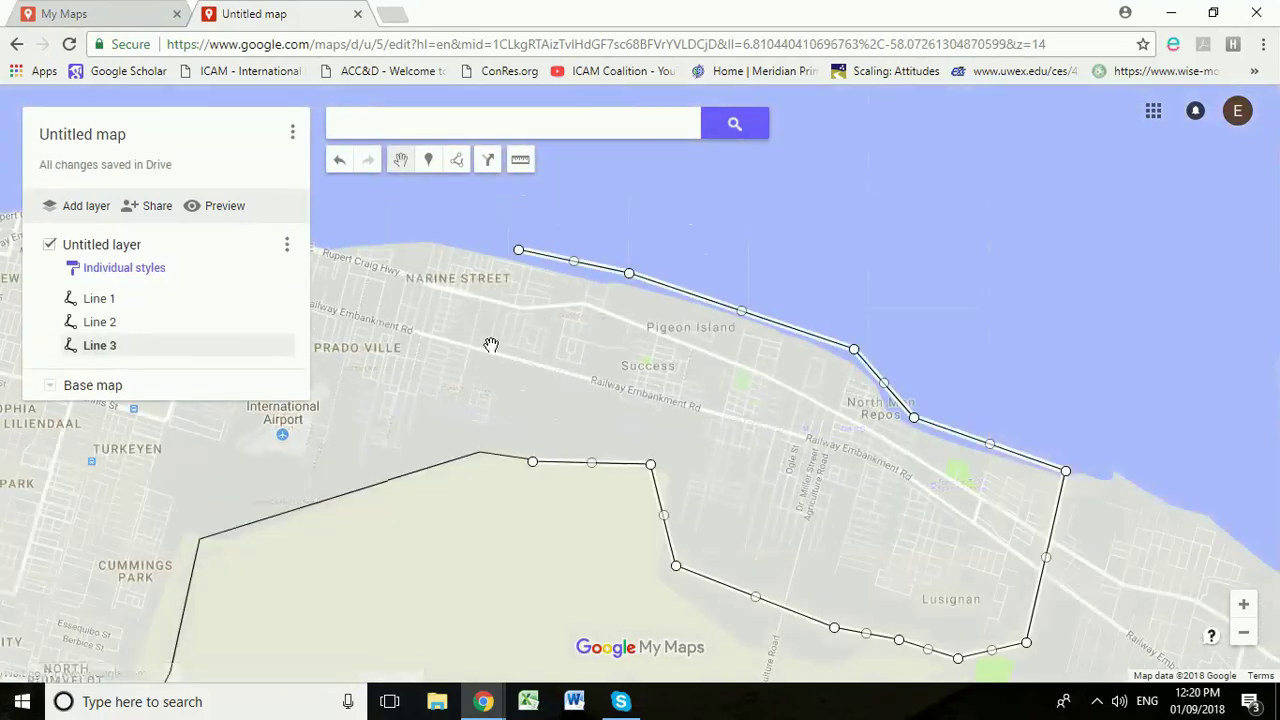
pyautogui.scroll(-2, 500, 351)
pyautogui.moveTo(443, 357); pyautogui.dragTo(879, 406)
pyautogui.moveTo(752, 457); pyautogui.dragTo(850, 390)
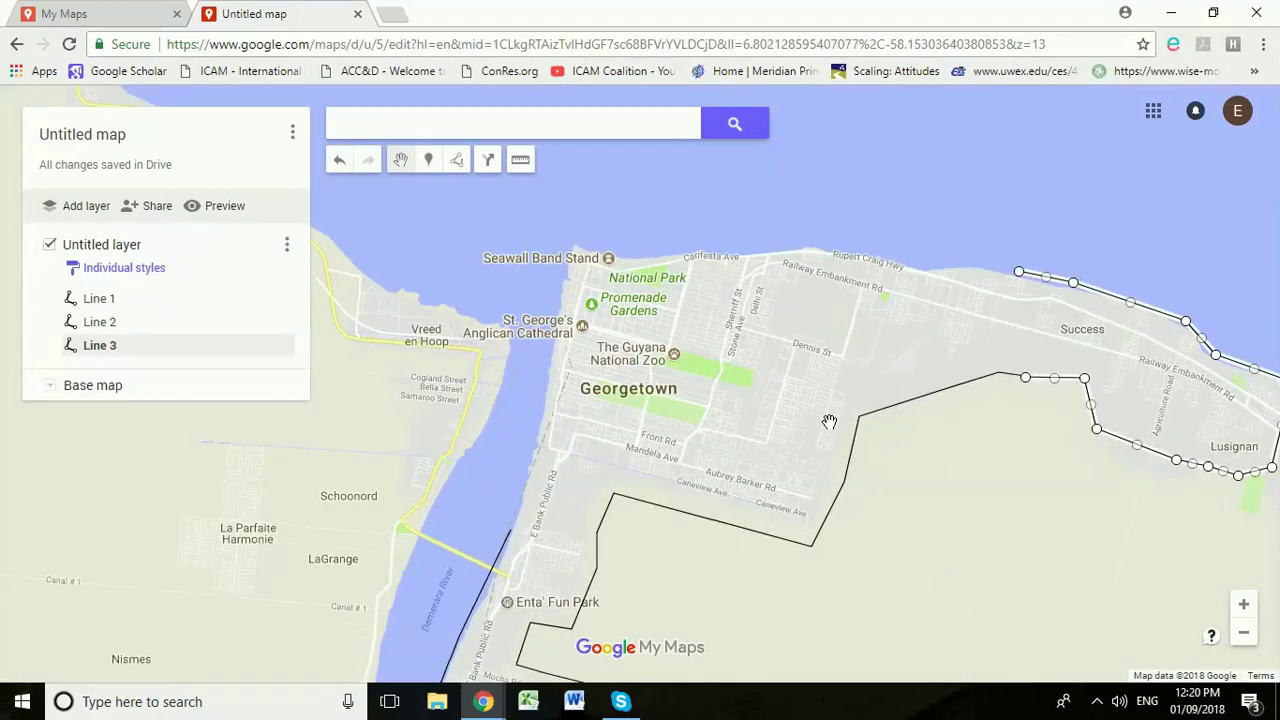
# Step: Start Line 4 at the previous line's end and run it west along Georgetown's coast
pyautogui.click(456, 164)
pyautogui.click(467, 189)
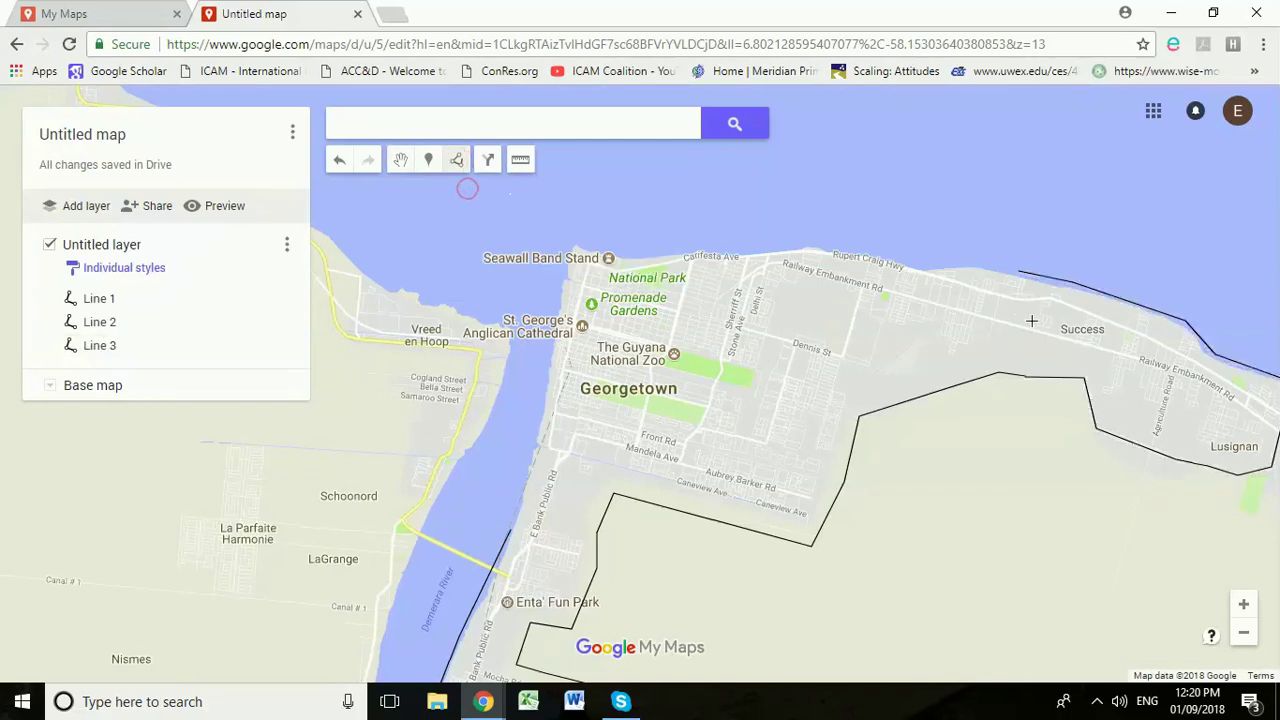
pyautogui.click(1016, 270)
pyautogui.click(857, 242)
pyautogui.click(725, 242)
pyautogui.click(622, 244)
# Step: Turn Line 4 south down the river bank and finish it, closing the boundary loop
pyautogui.click(553, 232)
pyautogui.click(544, 304)
pyautogui.click(534, 376)
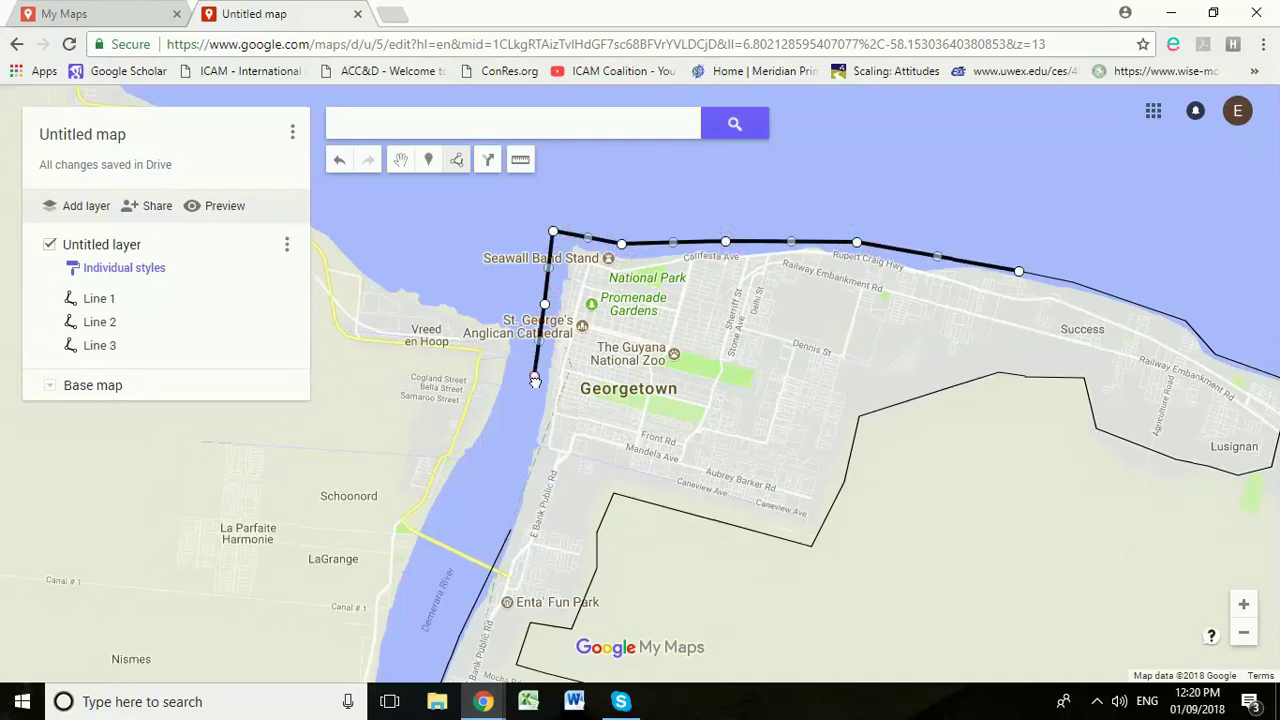
pyautogui.click(520, 455)
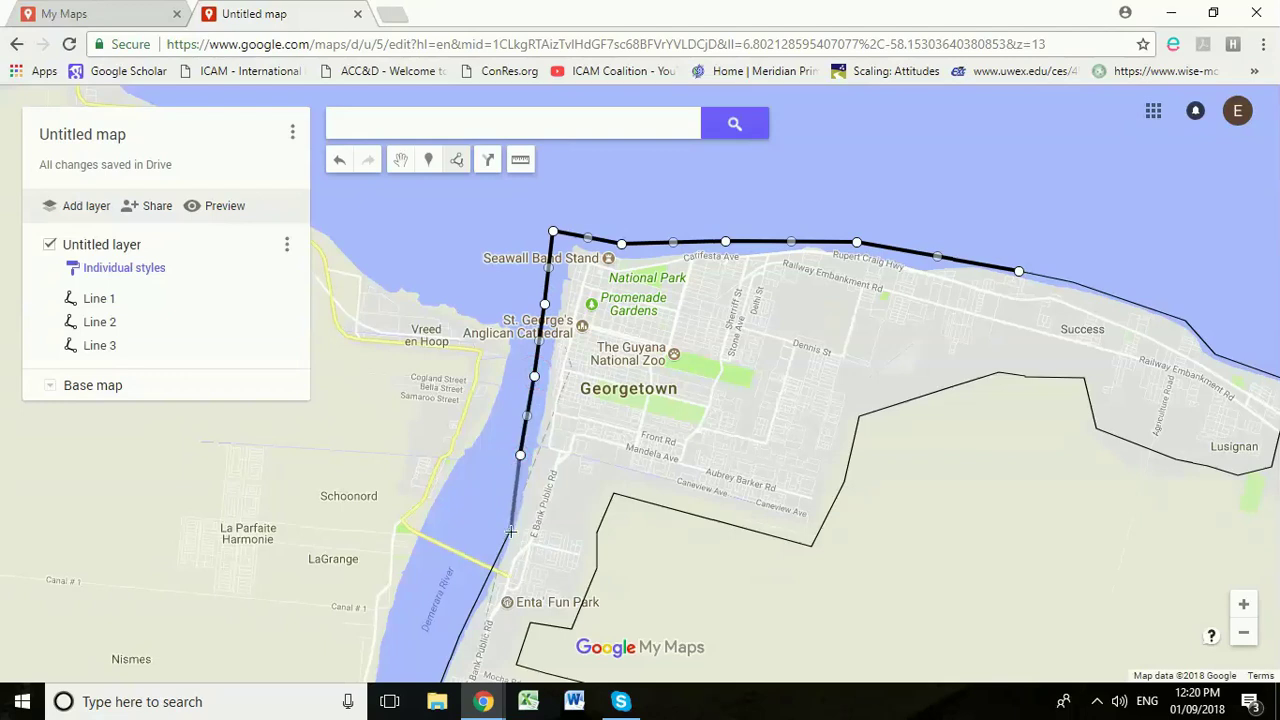
pyautogui.doubleClick(511, 531)
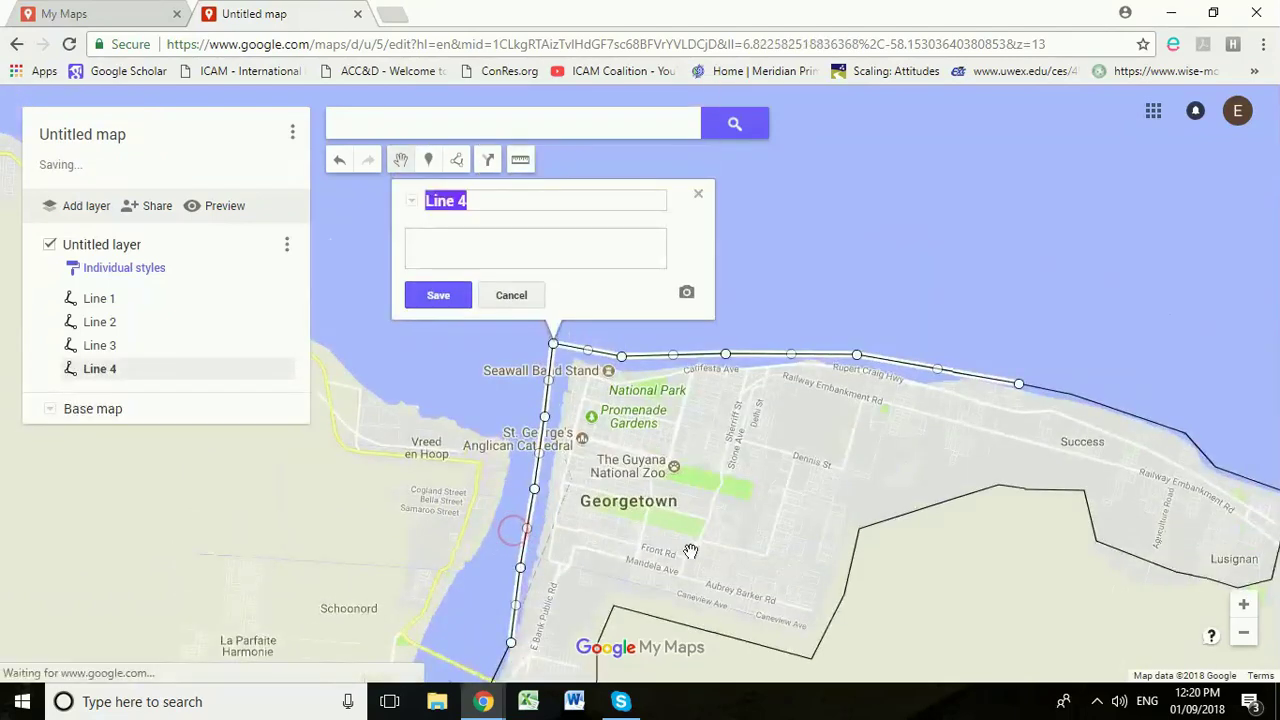
pyautogui.click(700, 195)
pyautogui.scroll(-1, 877, 506)
pyautogui.moveTo(882, 508); pyautogui.dragTo(783, 274)
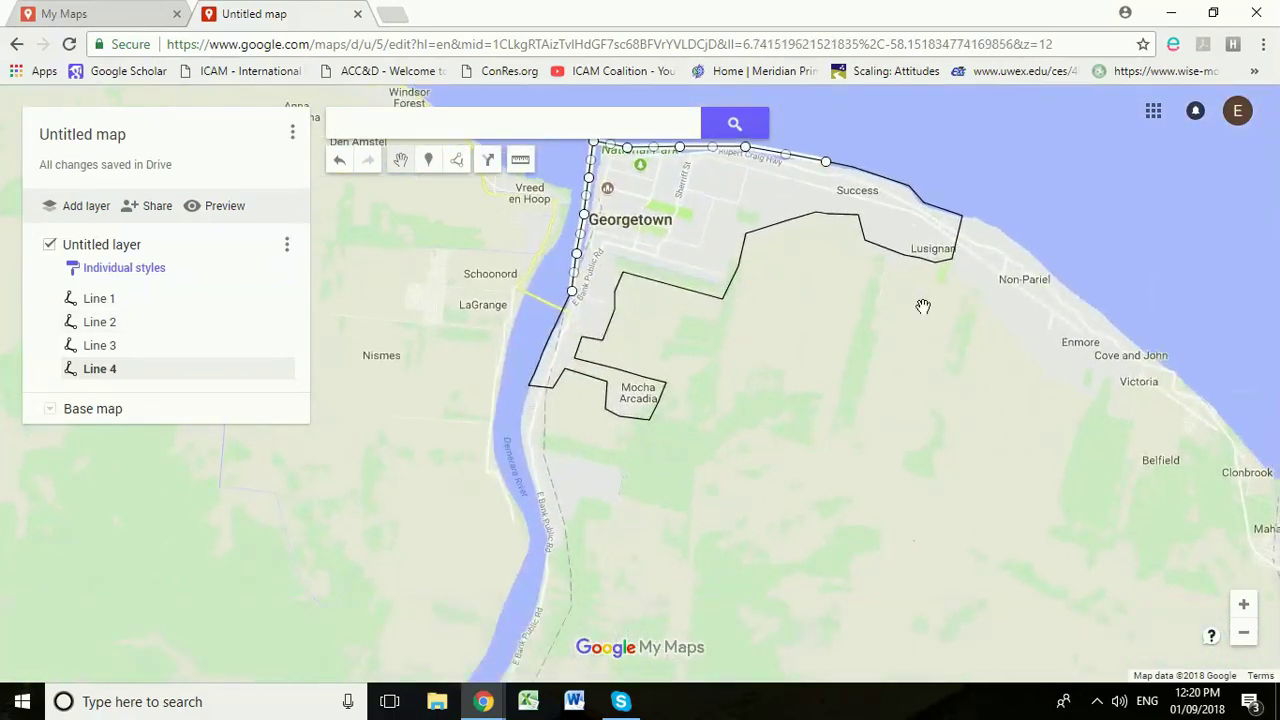
pyautogui.moveTo(771, 343); pyautogui.dragTo(604, 388)
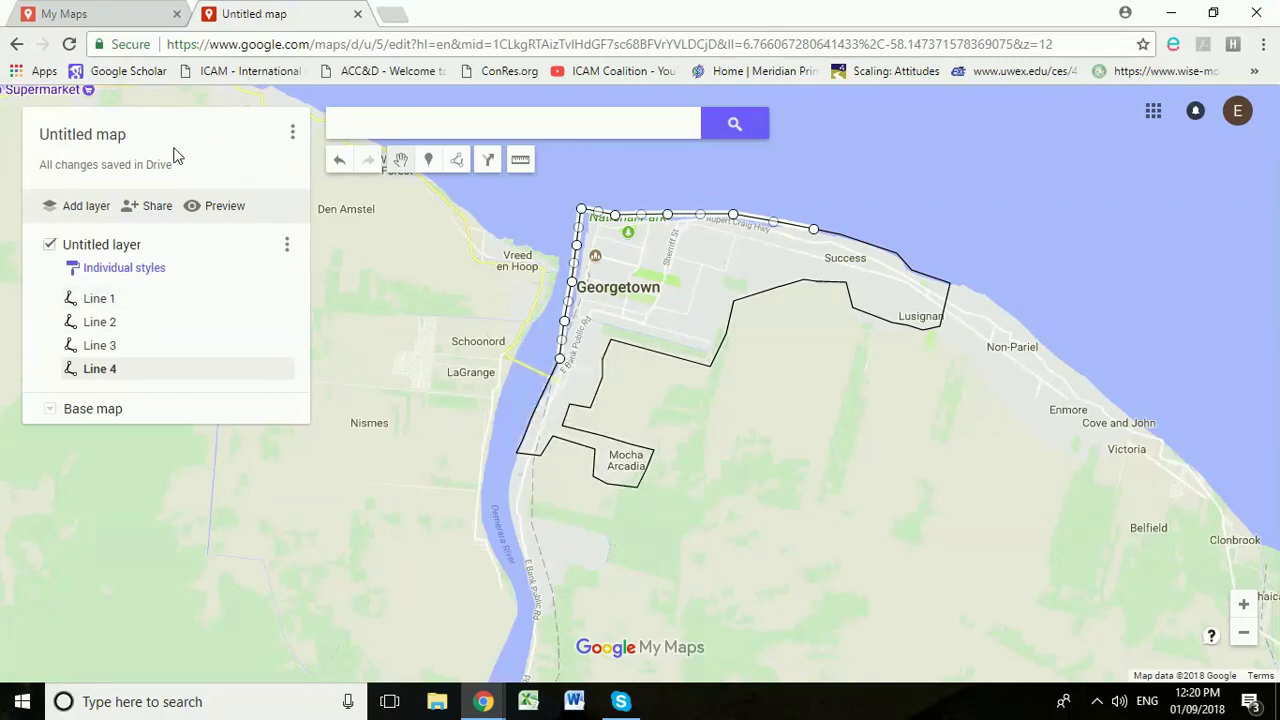
# Step: Replace 'Untitled map' in the Map title field, starting the new name with 'Pr'
pyautogui.click(104, 138)
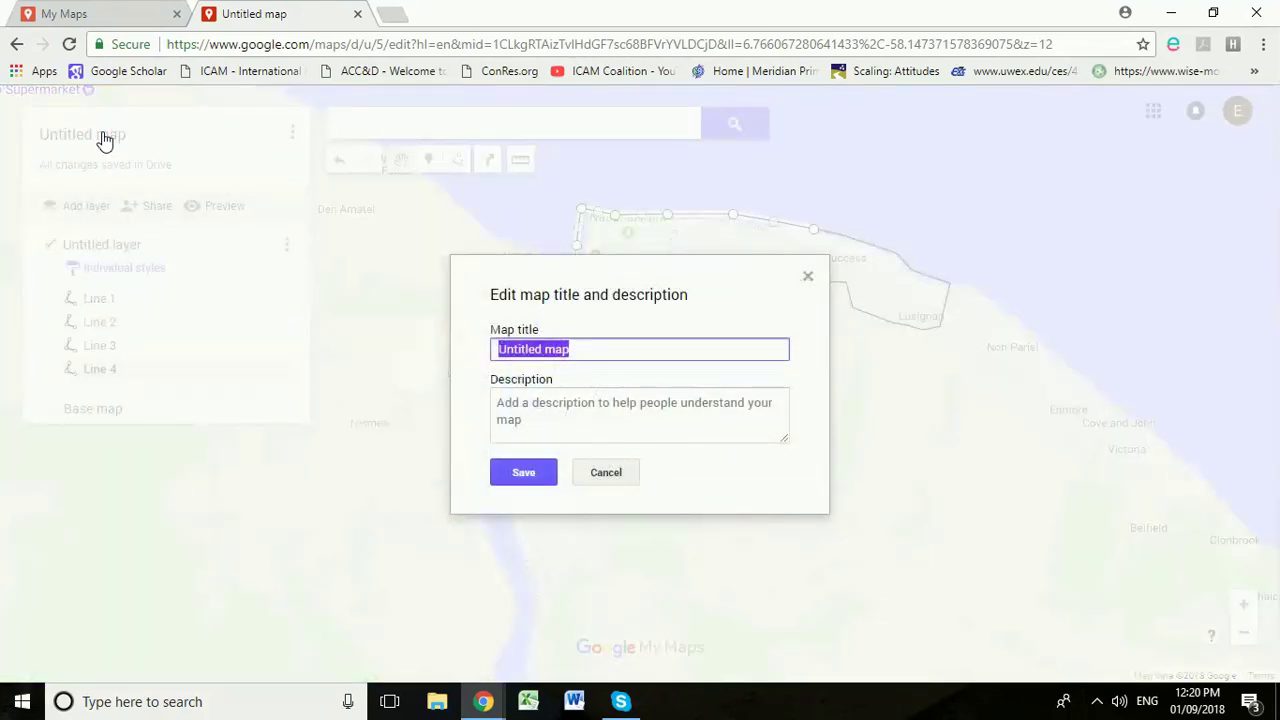
pyautogui.write('{prject')
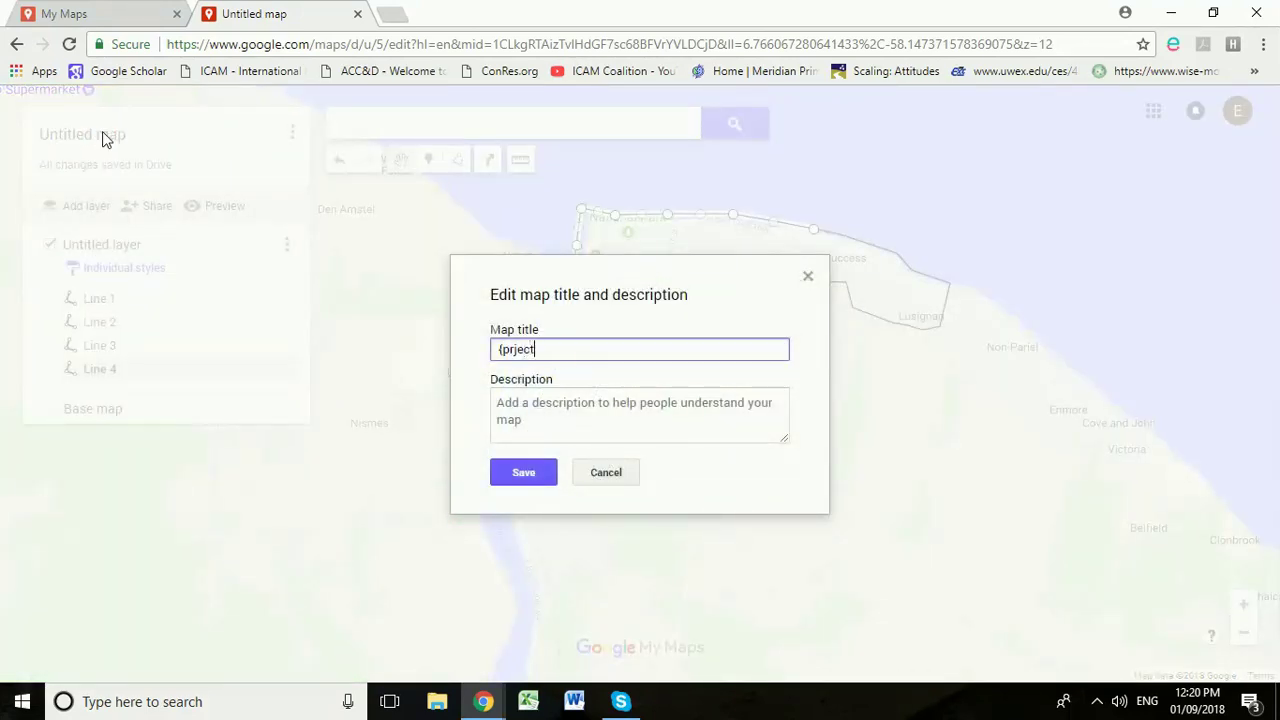
pyautogui.press('BackSpace')
pyautogui.press('BackSpace')
pyautogui.write('Pr')
# Step: Save the map title as 'Project boundary'
pyautogui.click(515, 470)
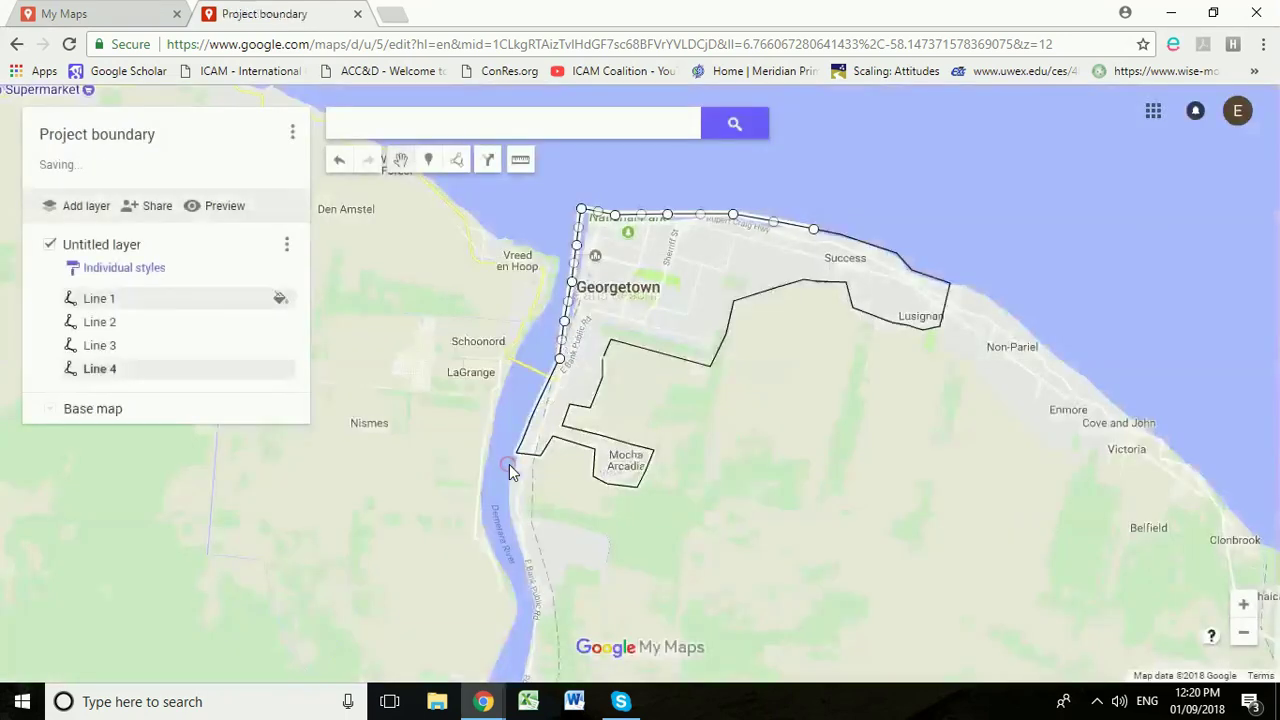
pyautogui.scroll(1, 630, 378)
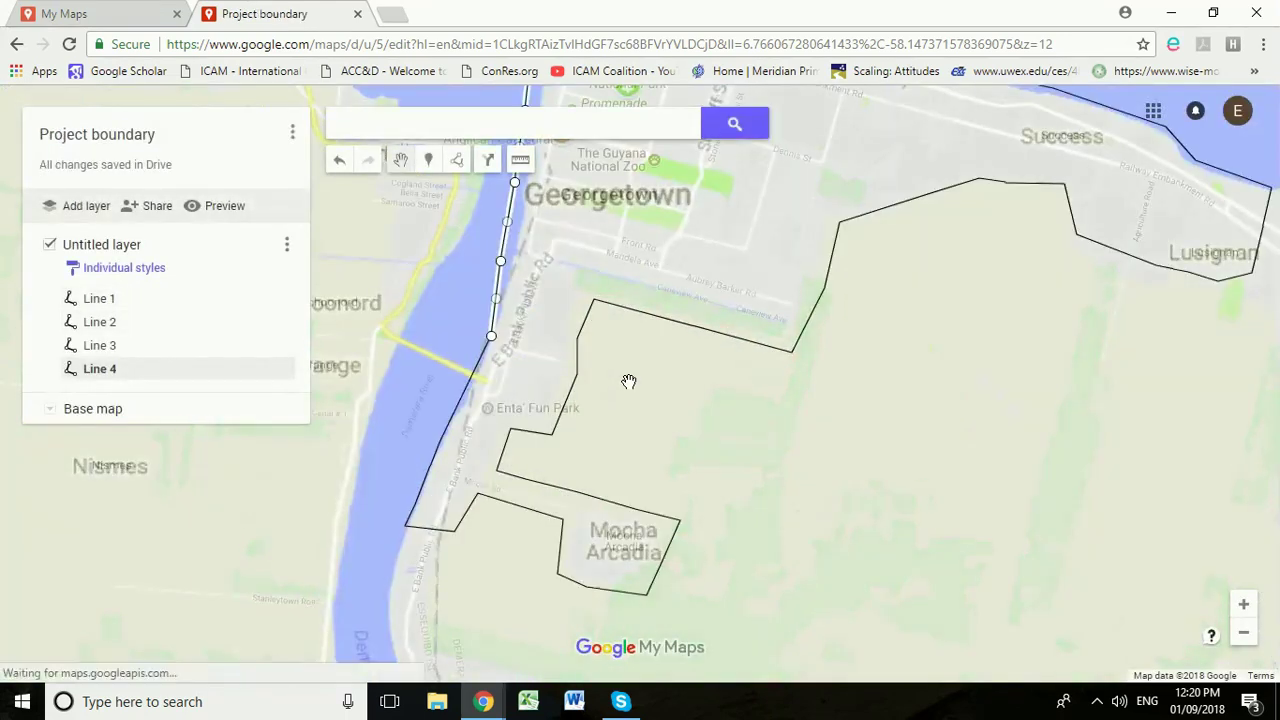
pyautogui.moveTo(653, 458); pyautogui.dragTo(673, 523)
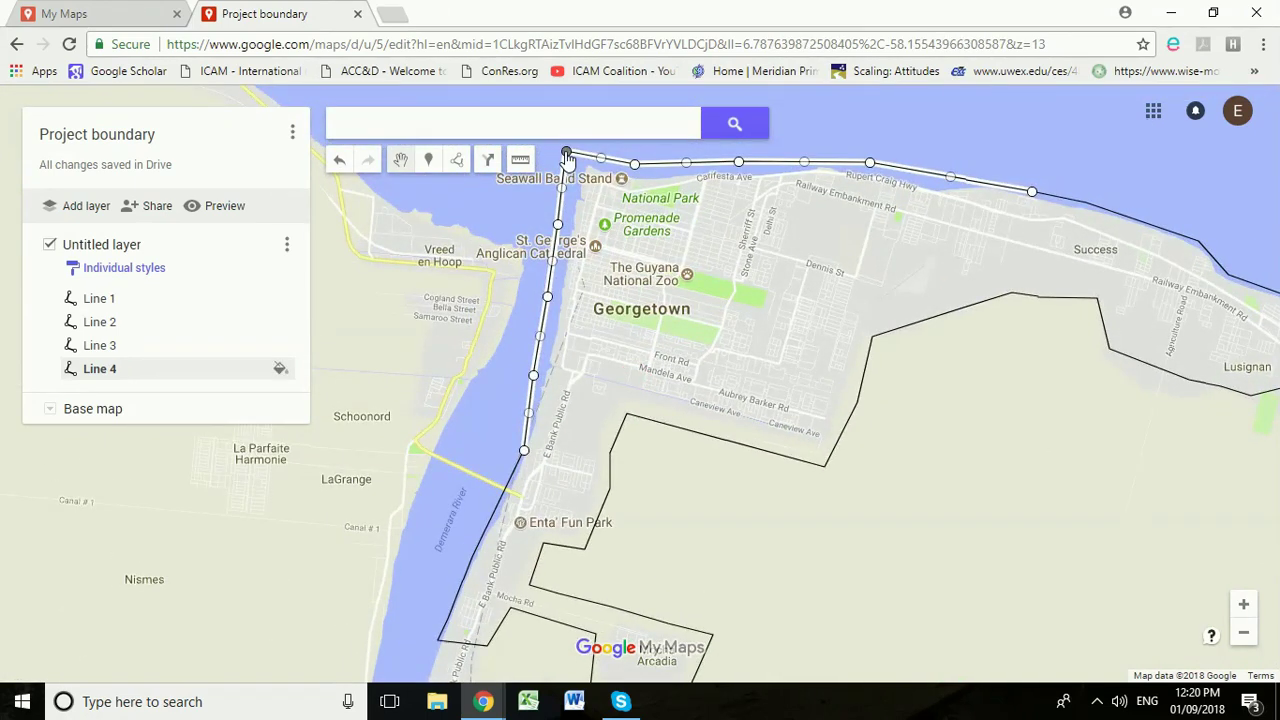
# Step: Reshape Line 4, cutting its seawall corner diagonally and pulling the coast inland near Sheriff St
pyautogui.click(156, 370)
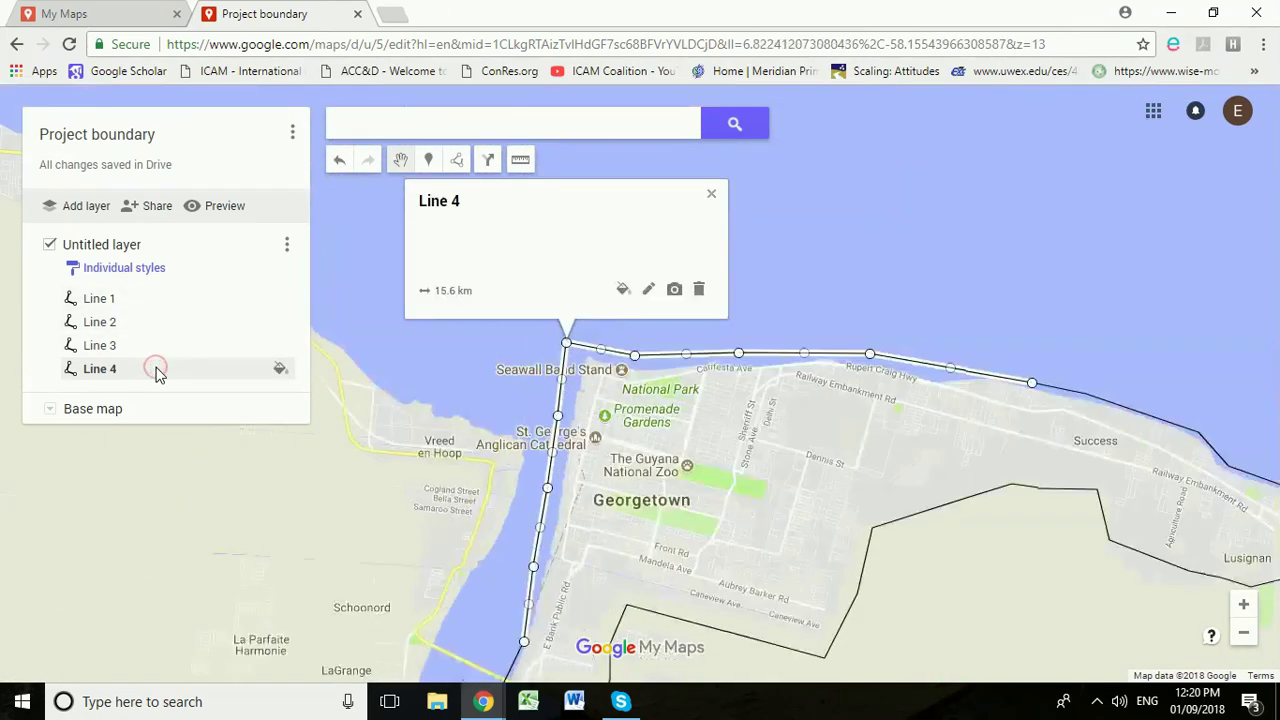
pyautogui.click(712, 196)
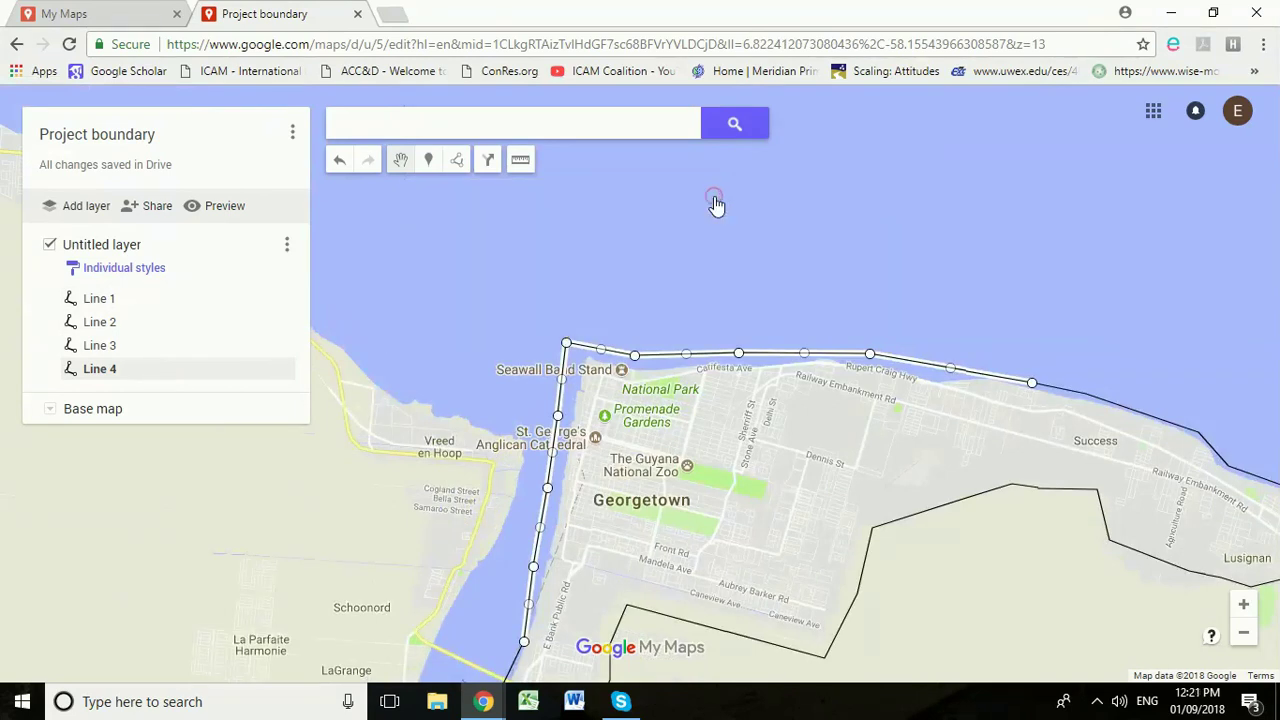
pyautogui.moveTo(566, 344); pyautogui.dragTo(601, 381)
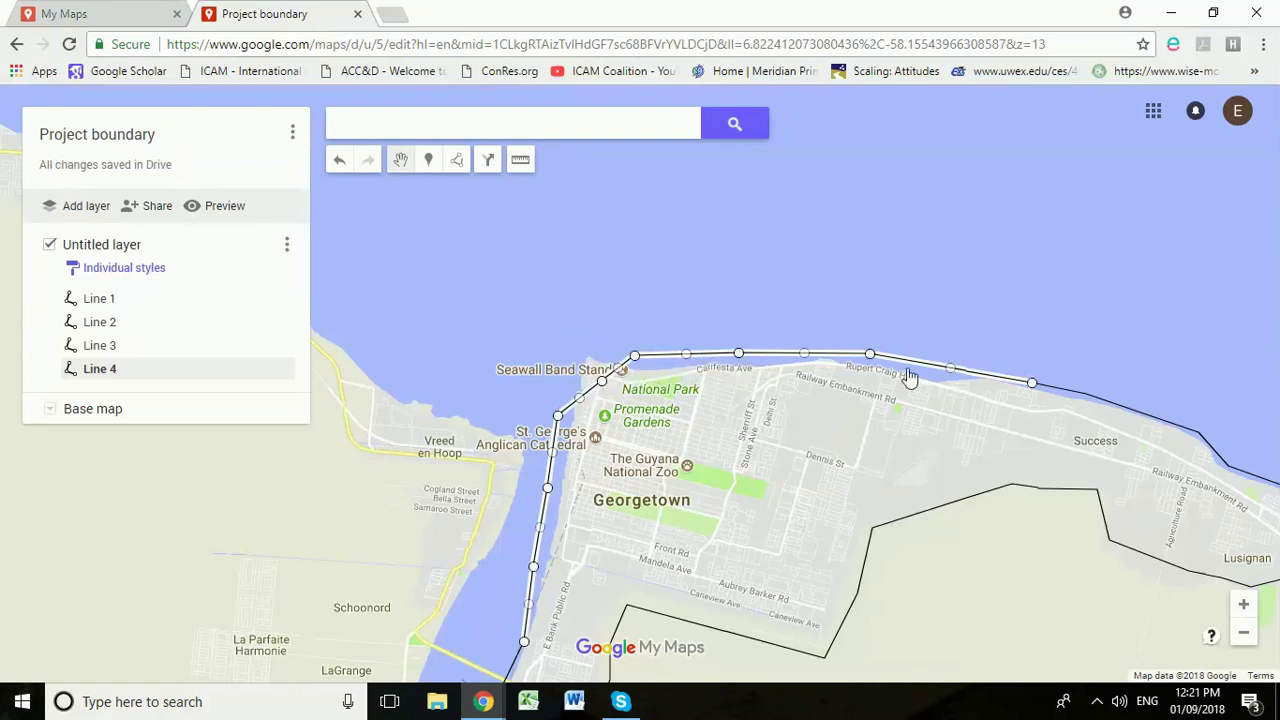
pyautogui.moveTo(874, 418); pyautogui.dragTo(870, 416)
pyautogui.moveTo(803, 388); pyautogui.dragTo(751, 411)
pyautogui.moveTo(950, 401); pyautogui.dragTo(973, 427)
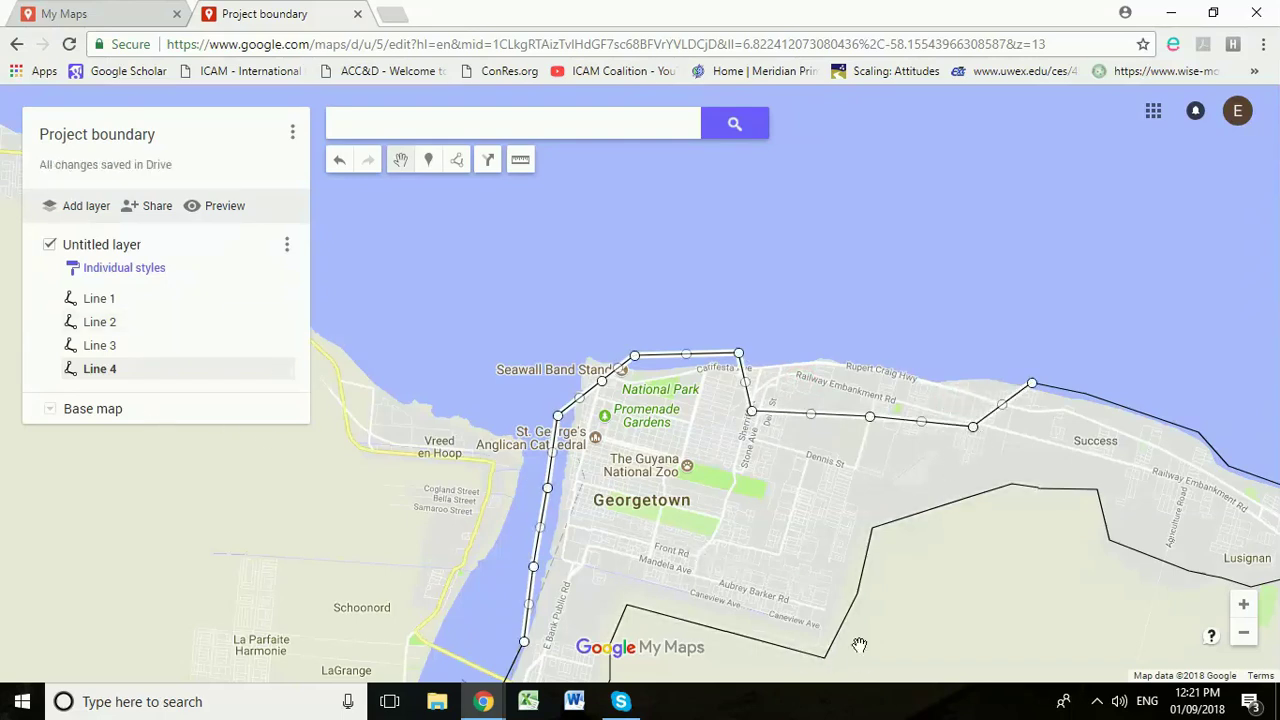
# Step: Drag Line 2's points through central Georgetown so the coastal stretch from Sheriff St joins Line 3's corner
pyautogui.click(830, 655)
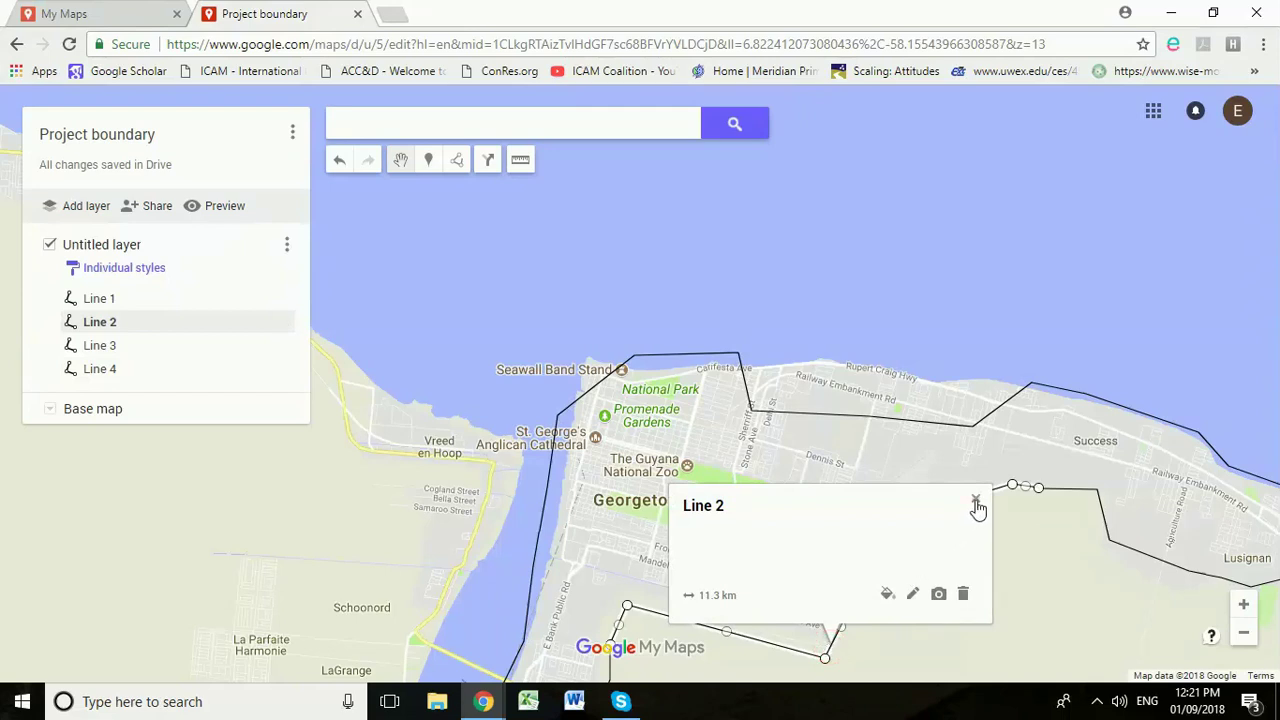
pyautogui.click(975, 500)
pyautogui.moveTo(824, 662); pyautogui.dragTo(751, 483)
pyautogui.moveTo(857, 596); pyautogui.dragTo(813, 511)
pyautogui.moveTo(689, 543); pyautogui.dragTo(727, 612)
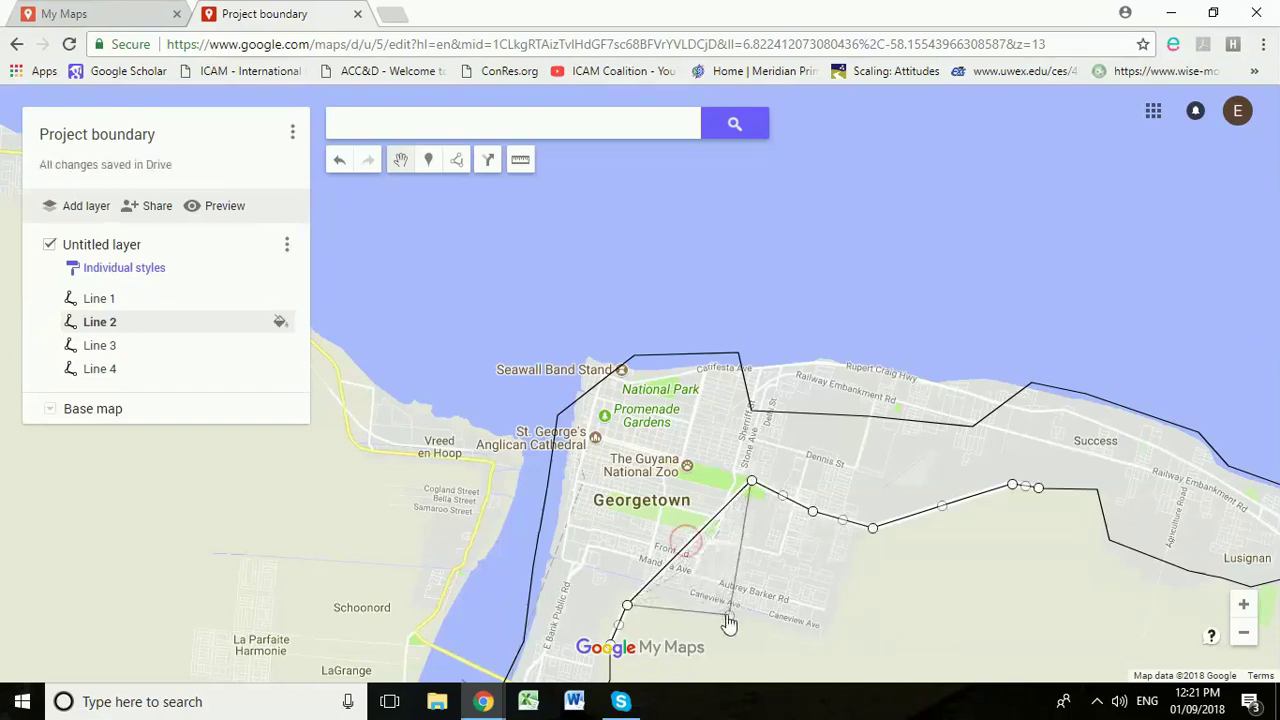
pyautogui.scroll(-1, 831, 609)
pyautogui.moveTo(833, 611); pyautogui.dragTo(888, 338)
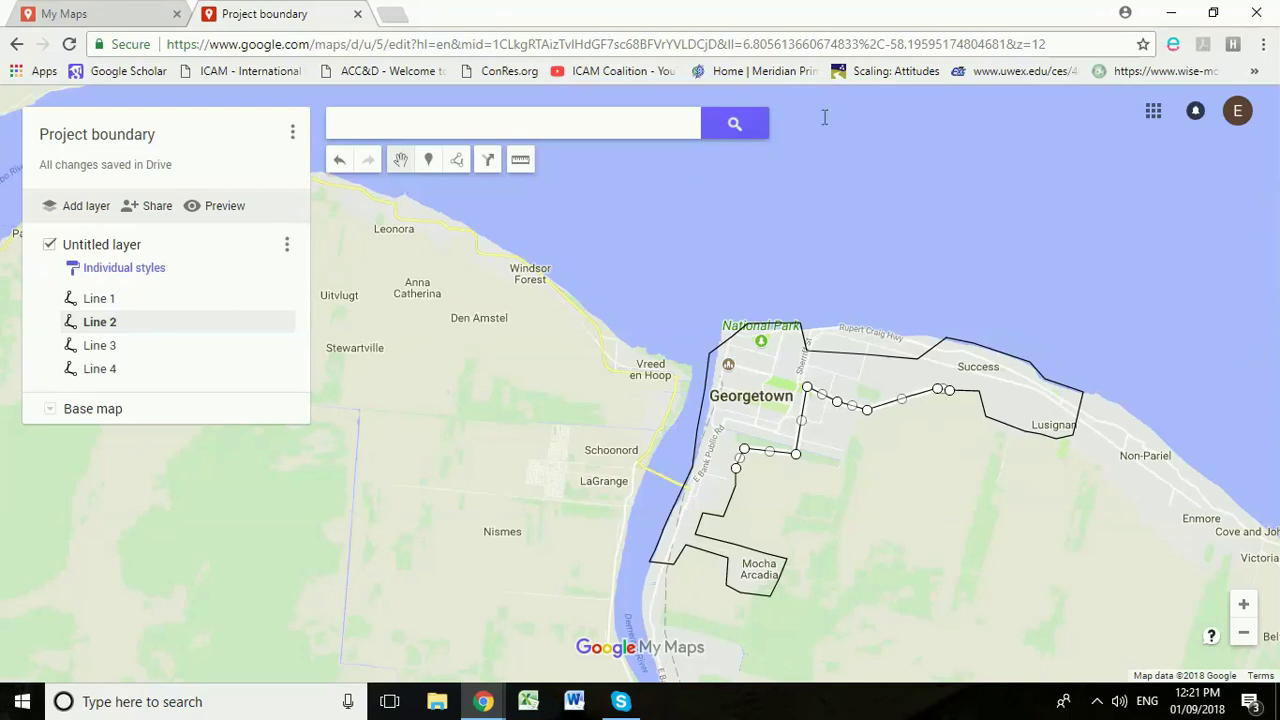
# Step: Close the Project boundary map
pyautogui.click(1242, 113)
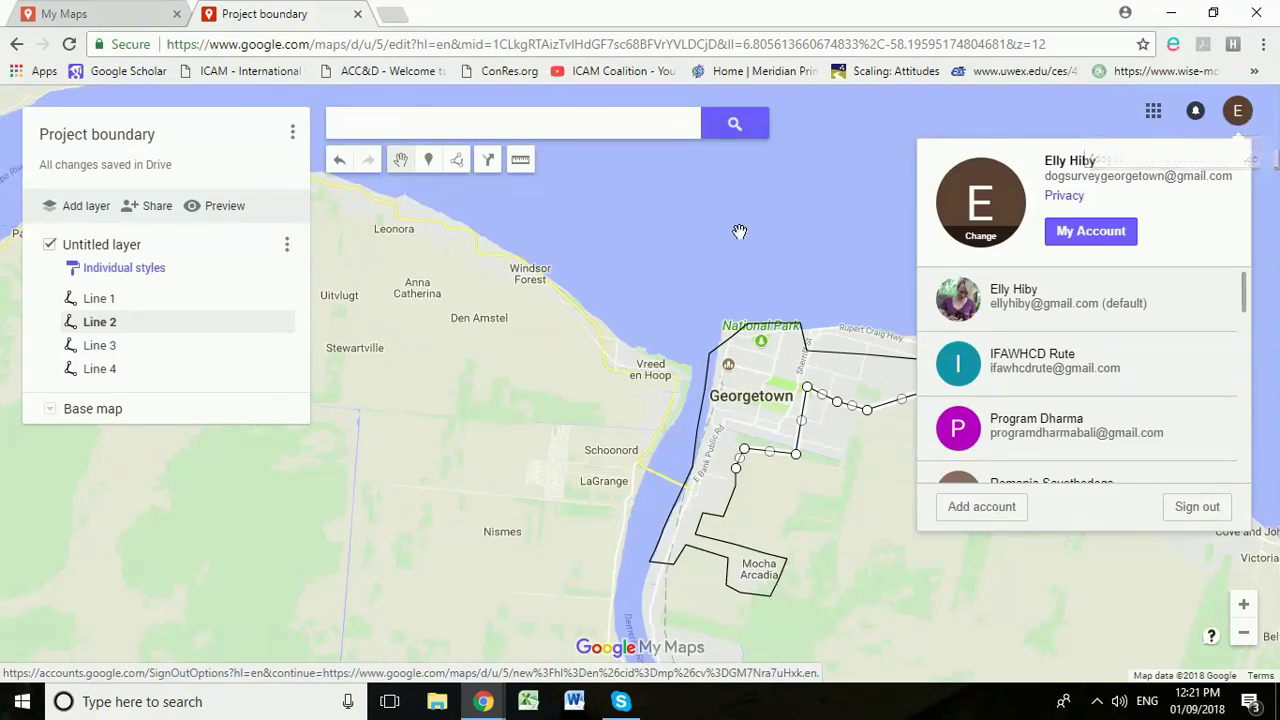
pyautogui.click(794, 205)
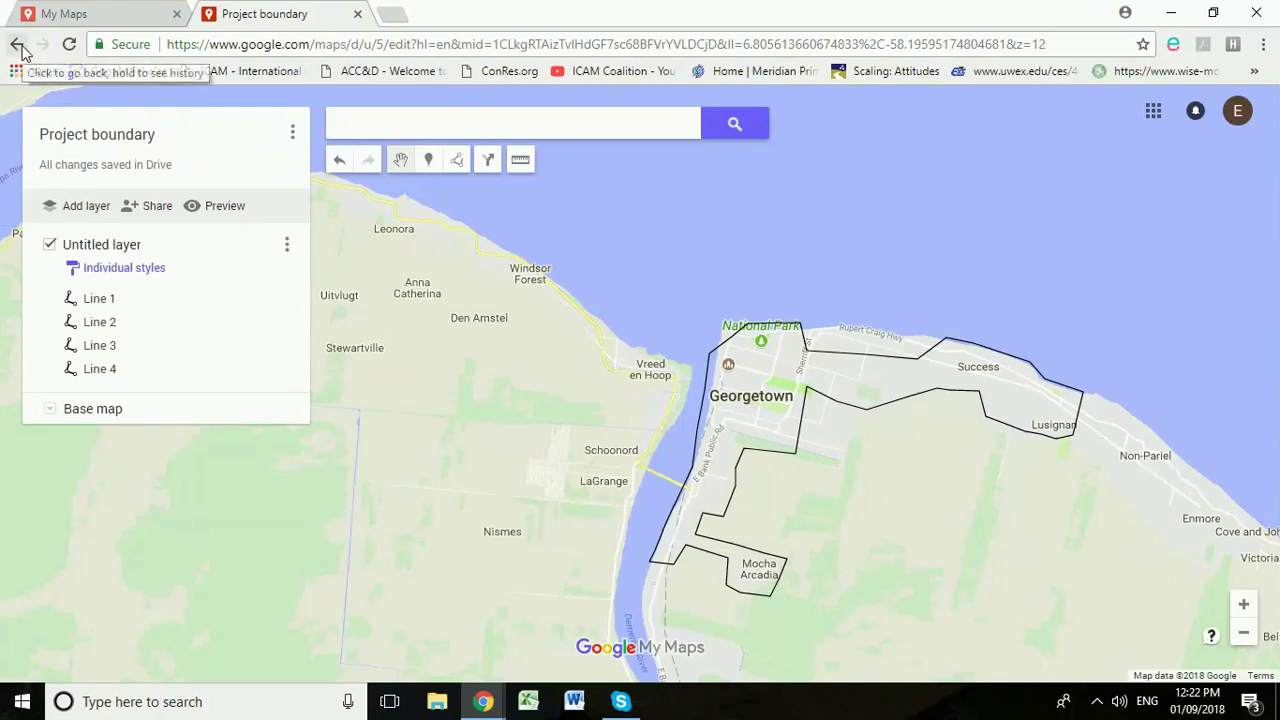
pyautogui.click(358, 16)
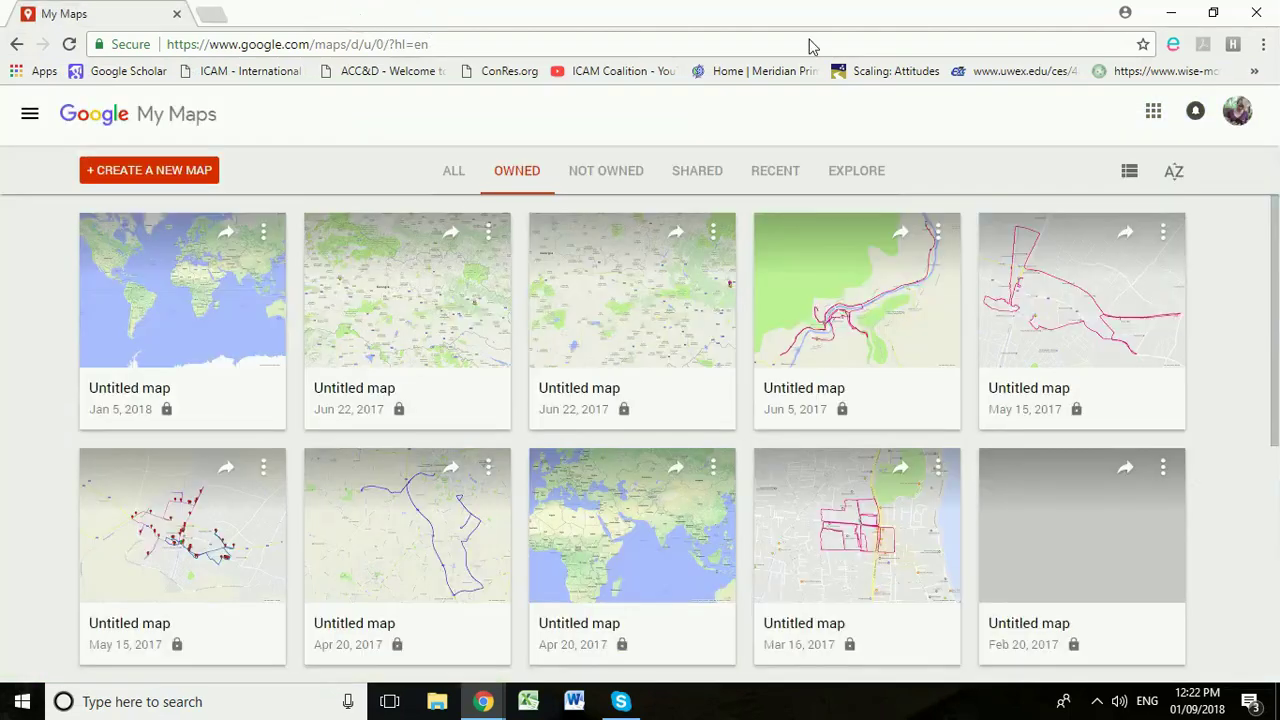
# Step: Switch to the other account's My Maps and create a new blank map
pyautogui.click(1236, 113)
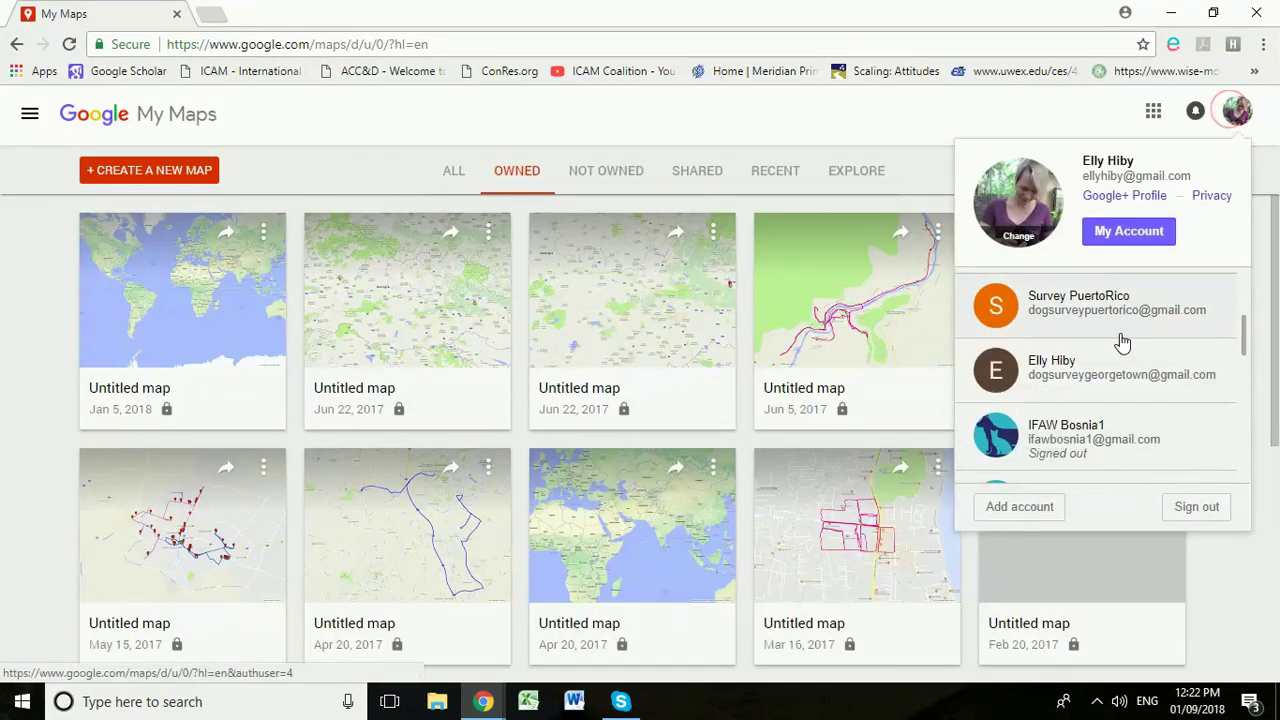
pyautogui.click(1148, 396)
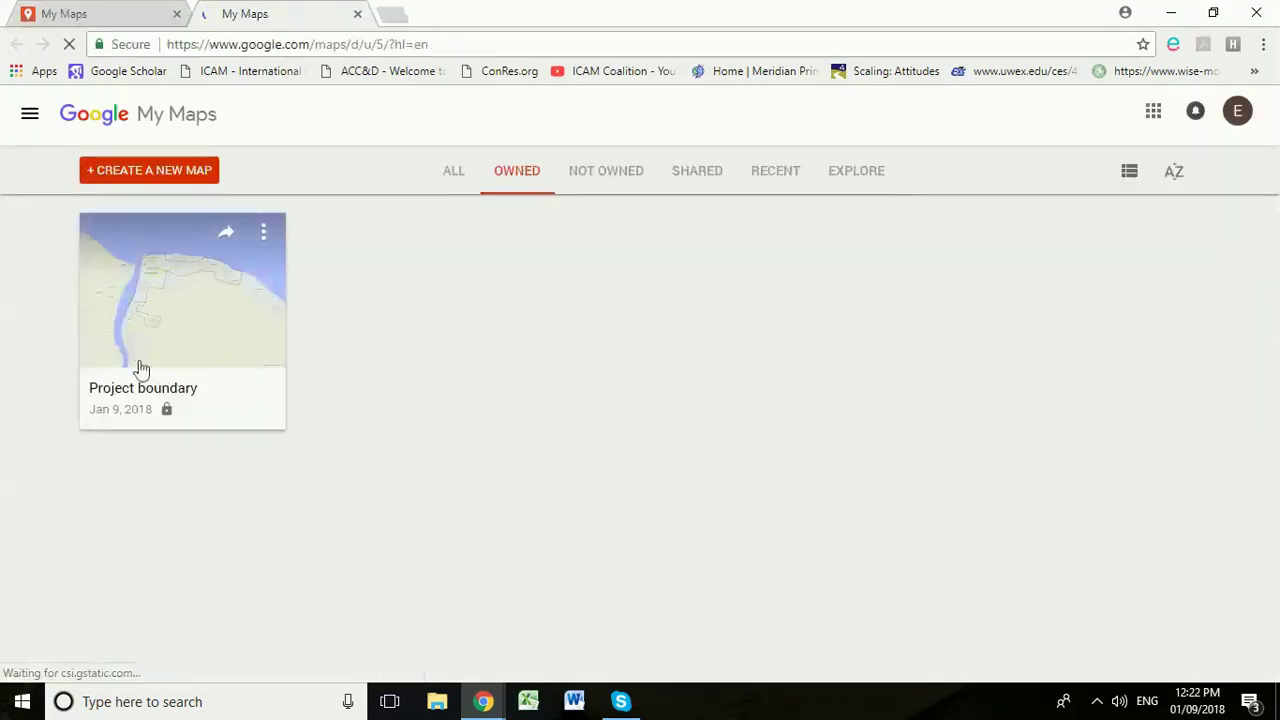
pyautogui.click(170, 172)
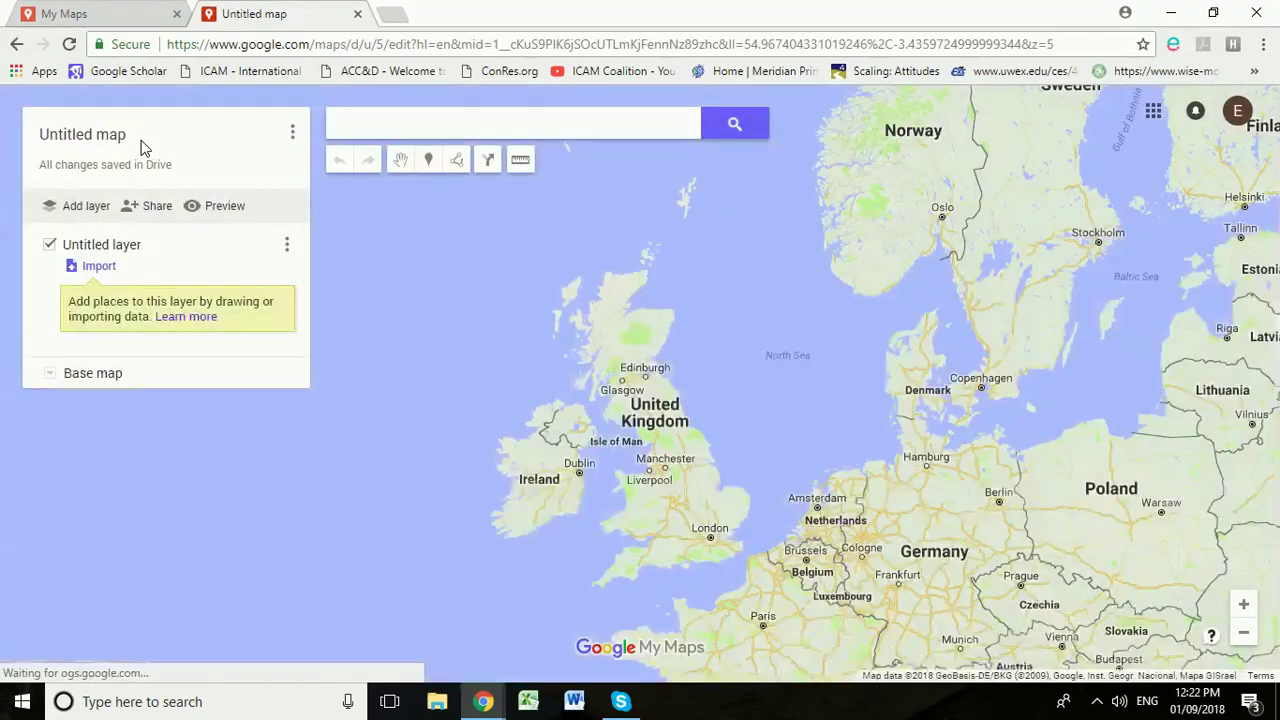
# Step: Pan from the Atlantic to Guyana and zoom in on Georgetown until its streets show
pyautogui.moveTo(467, 443); pyautogui.dragTo(874, 266)
pyautogui.moveTo(526, 514); pyautogui.dragTo(731, 317)
pyautogui.moveTo(583, 546); pyautogui.dragTo(651, 354)
pyautogui.moveTo(556, 472); pyautogui.dragTo(648, 424)
pyautogui.doubleClick(647, 384)
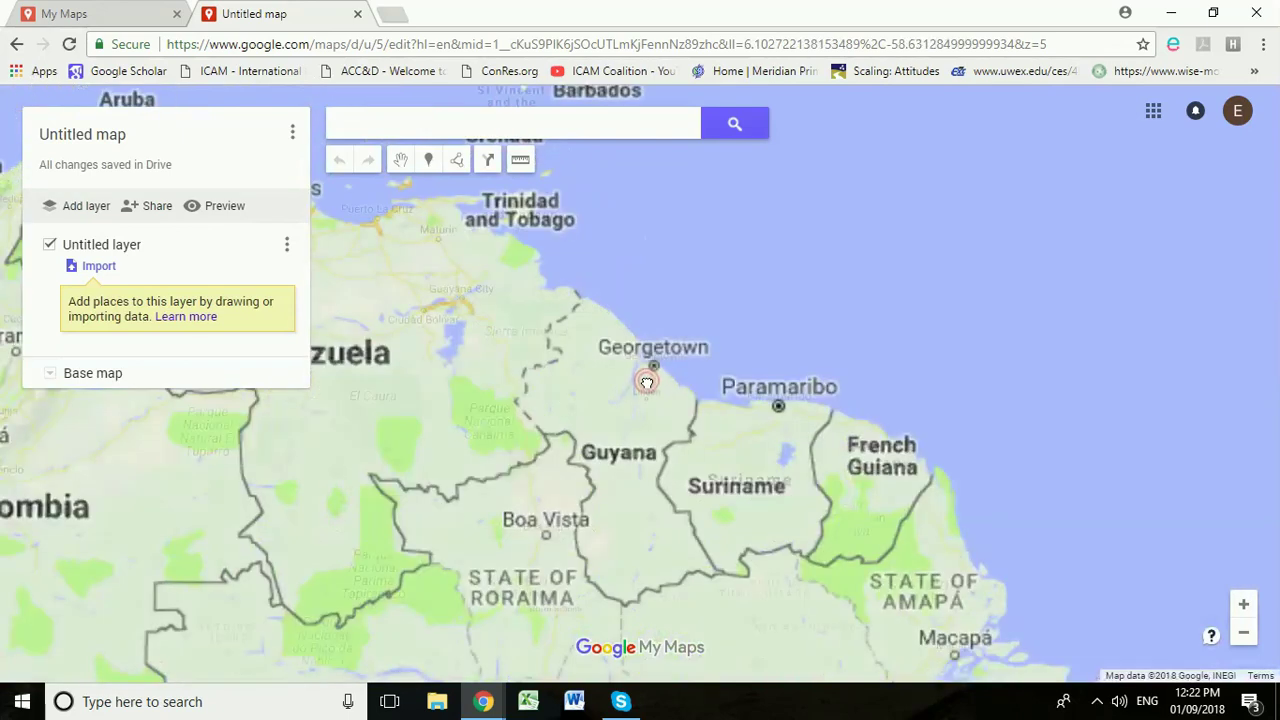
pyautogui.doubleClick(647, 384)
pyautogui.doubleClick(651, 372)
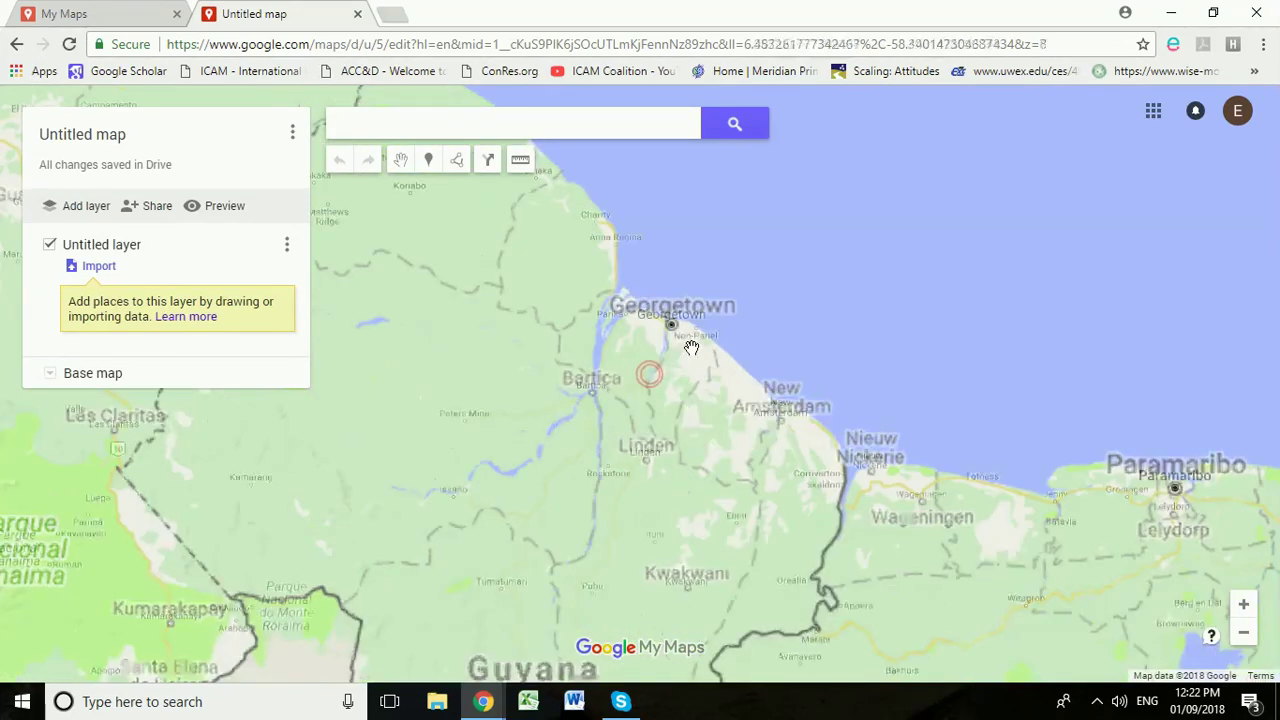
pyautogui.doubleClick(676, 357)
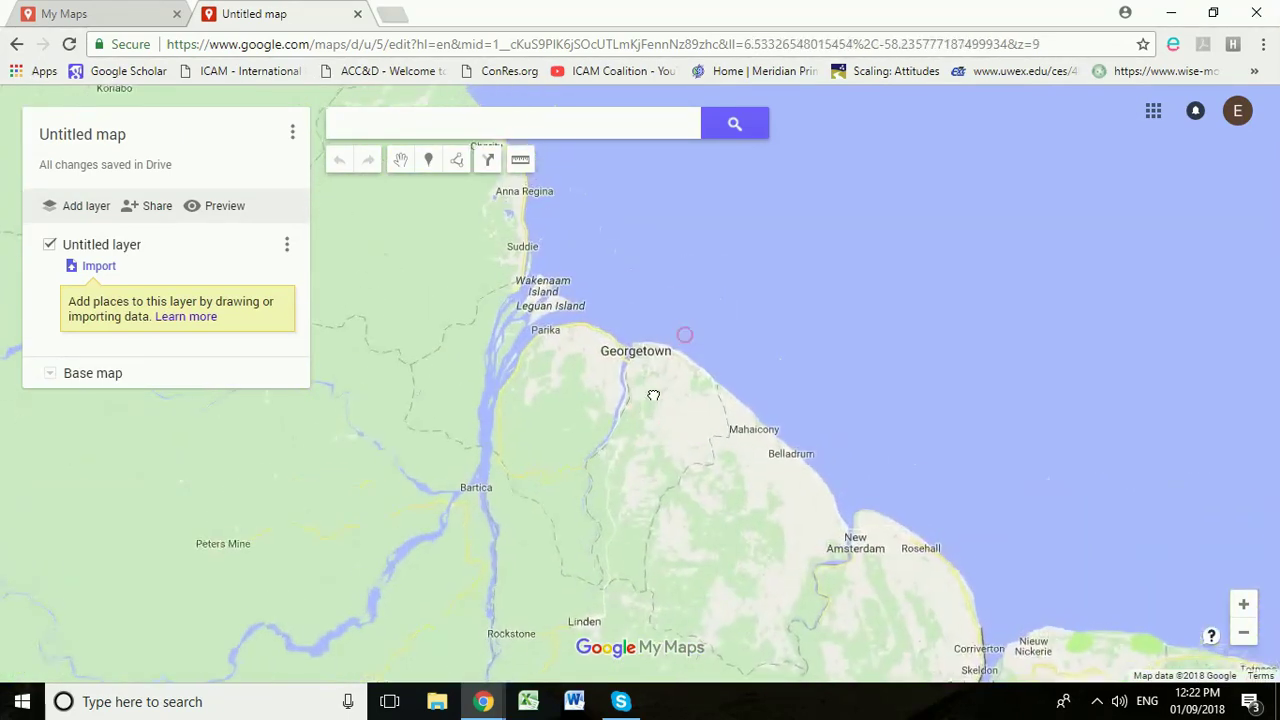
pyautogui.doubleClick(654, 366)
pyautogui.doubleClick(646, 358)
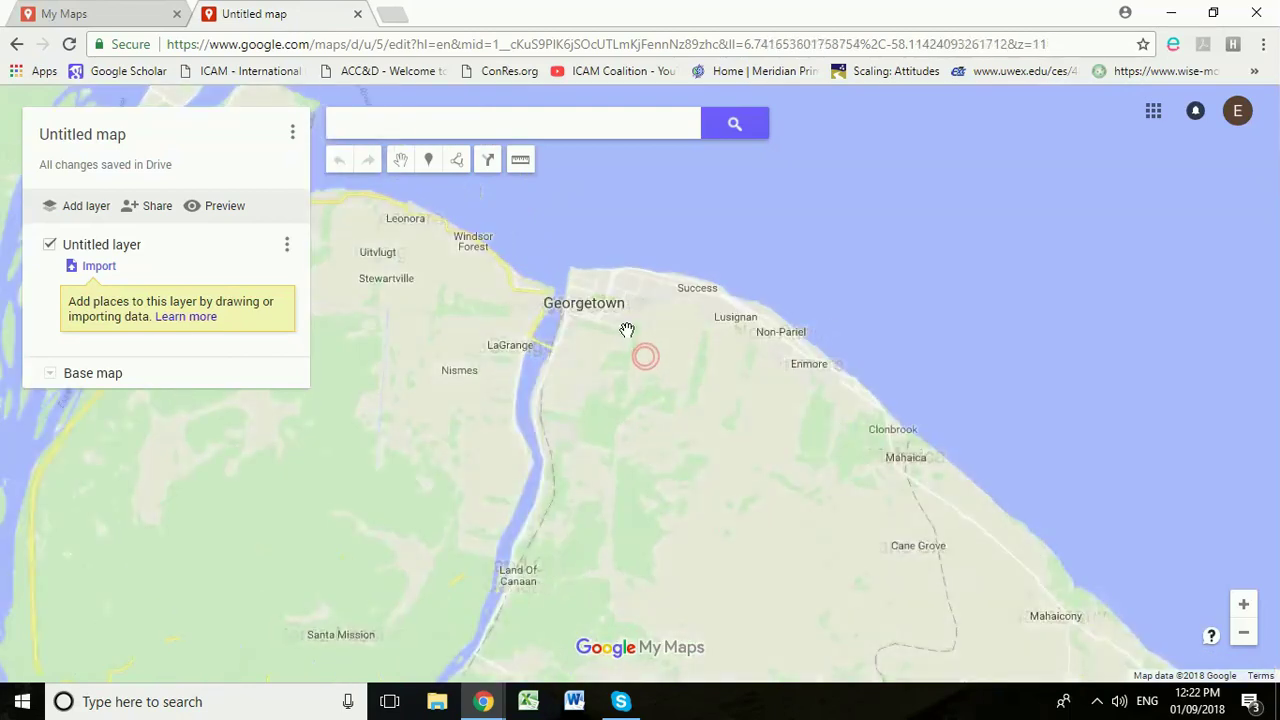
pyautogui.doubleClick(620, 329)
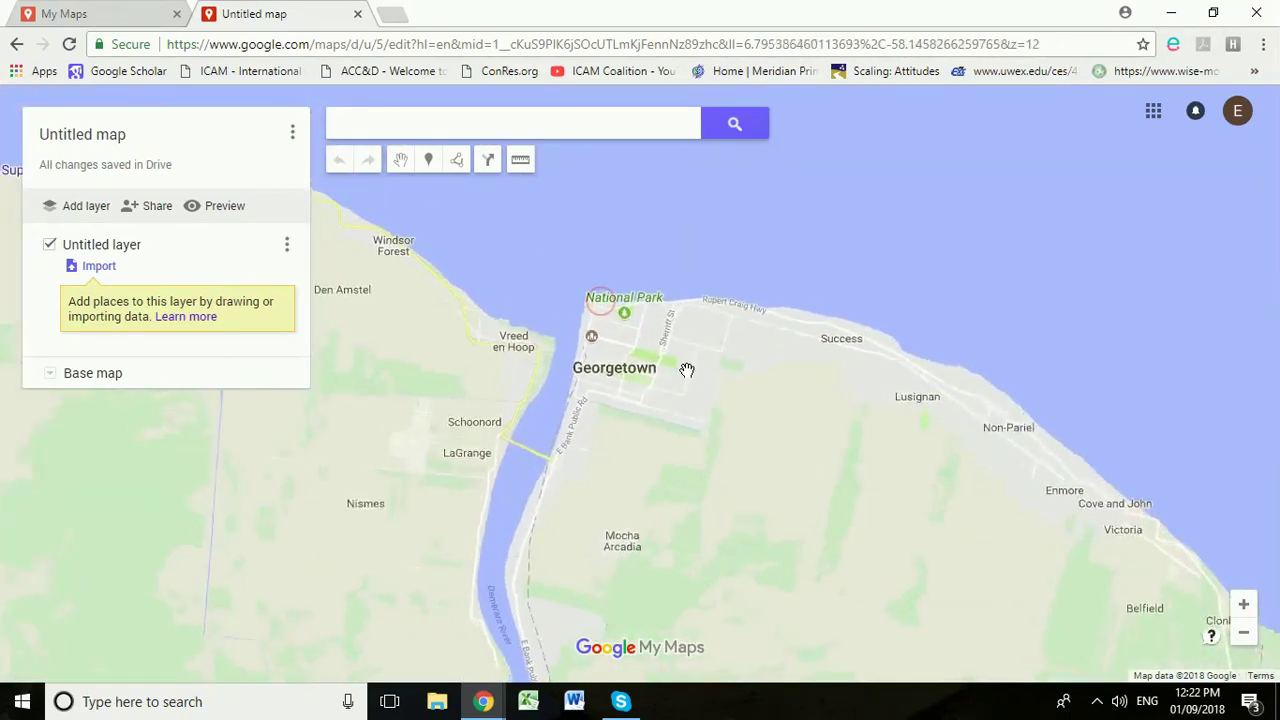
pyautogui.doubleClick(687, 372)
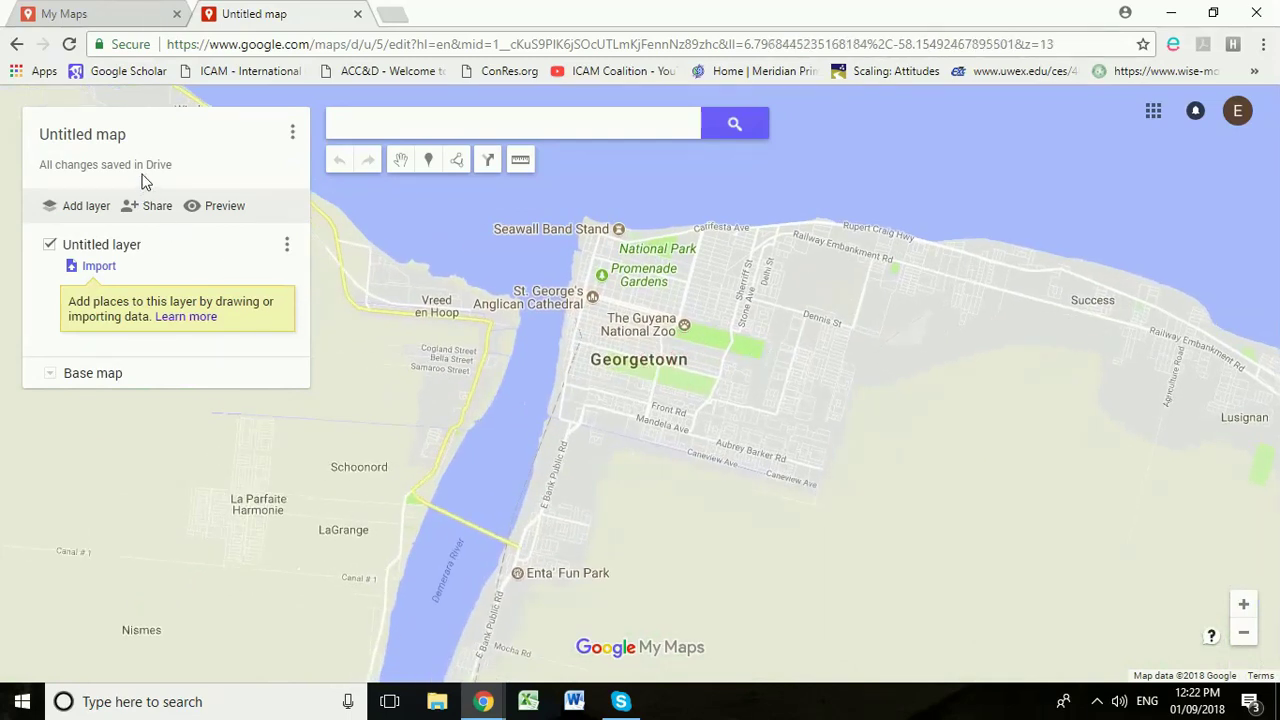
# Step: Title the map 'Hotspots for roaming dogs', save it, and dismiss the Dropbox notification
pyautogui.click(118, 140)
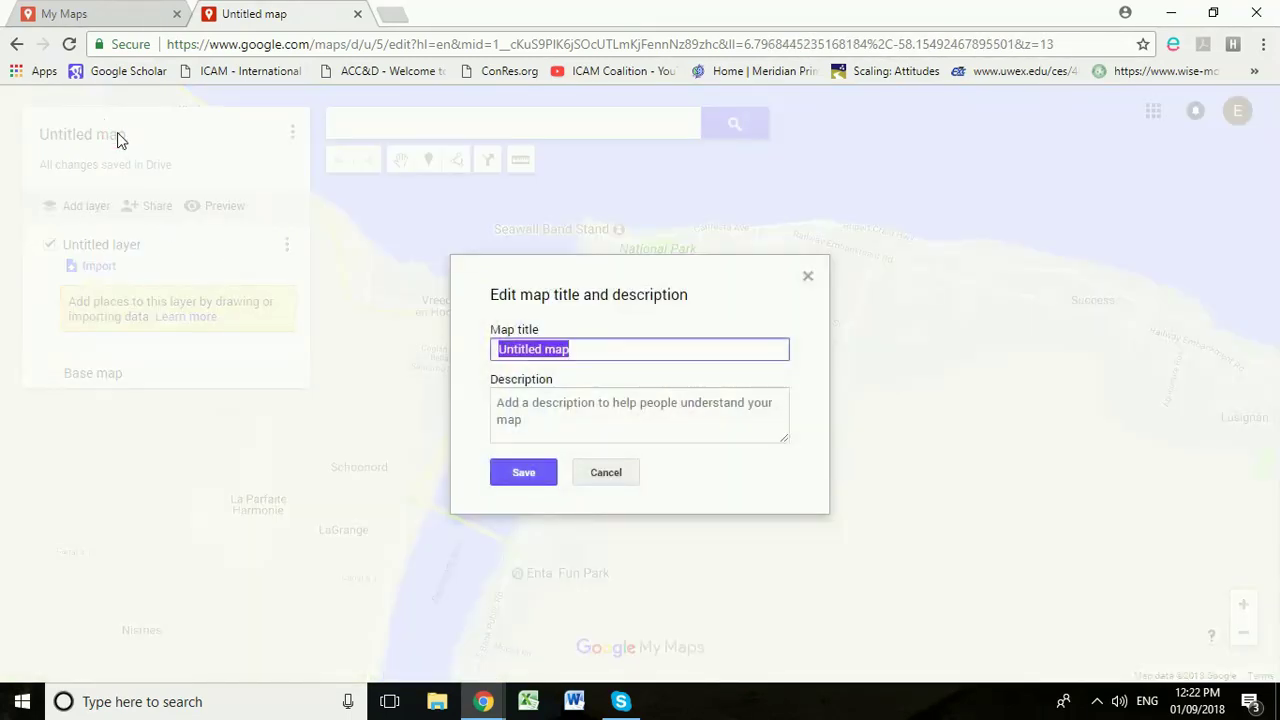
pyautogui.write('Hotspo')
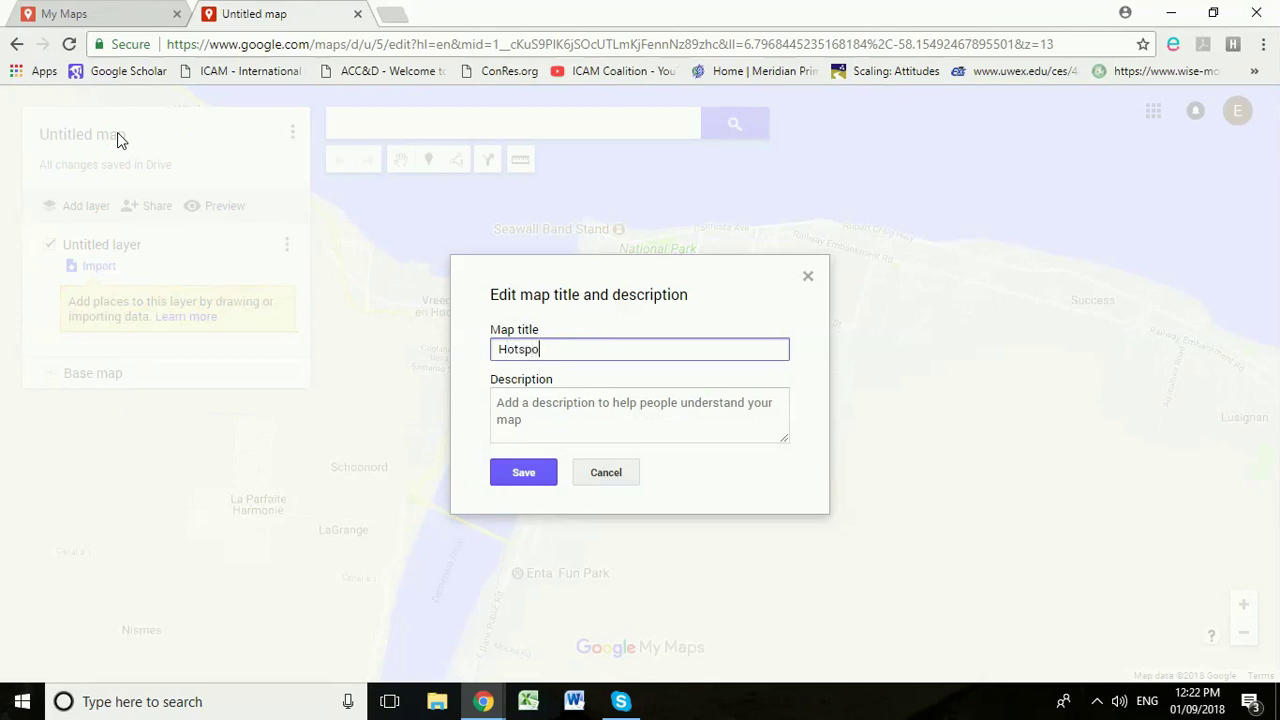
pyautogui.write('ts for roamin')
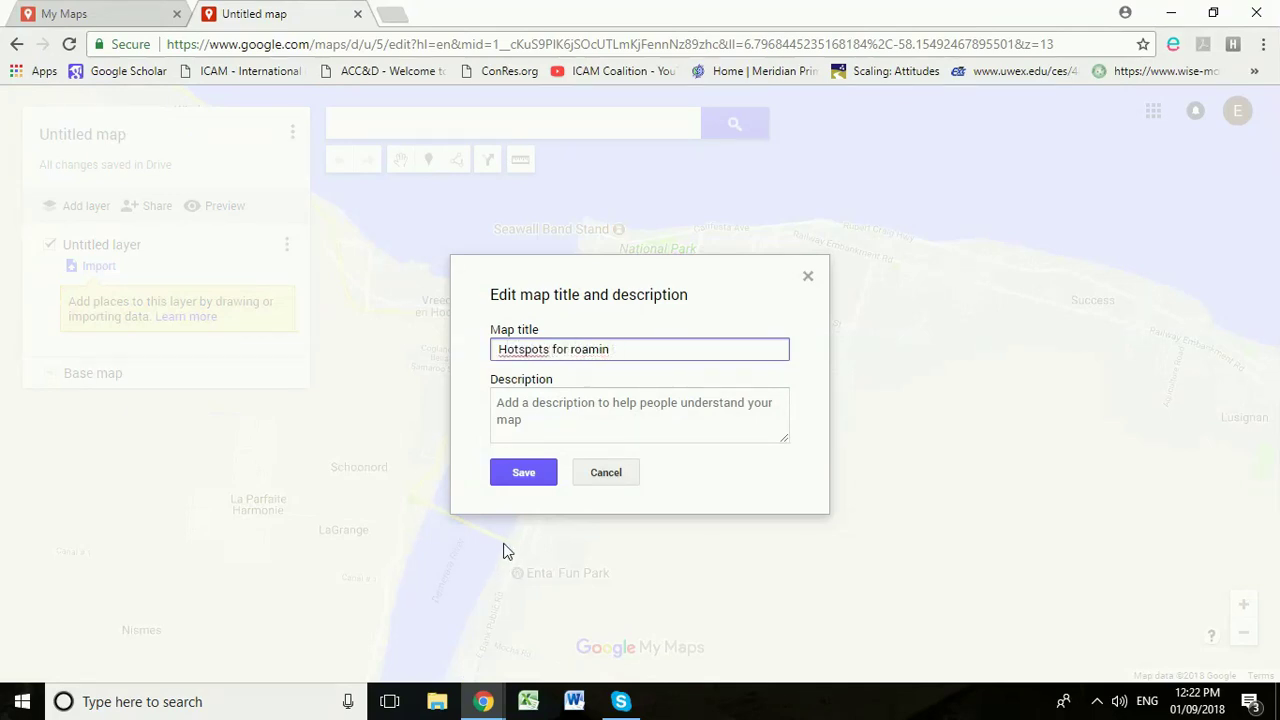
pyautogui.write(' dg dogs')
pyautogui.click(525, 473)
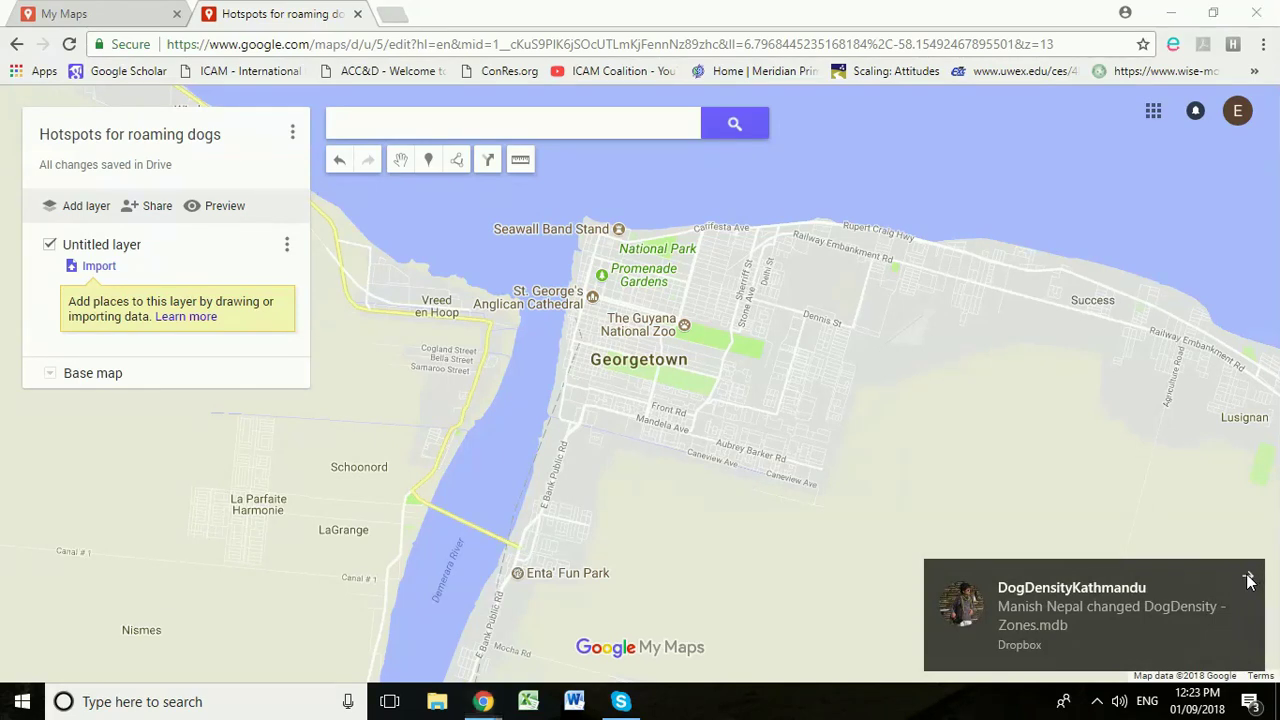
pyautogui.click(1250, 577)
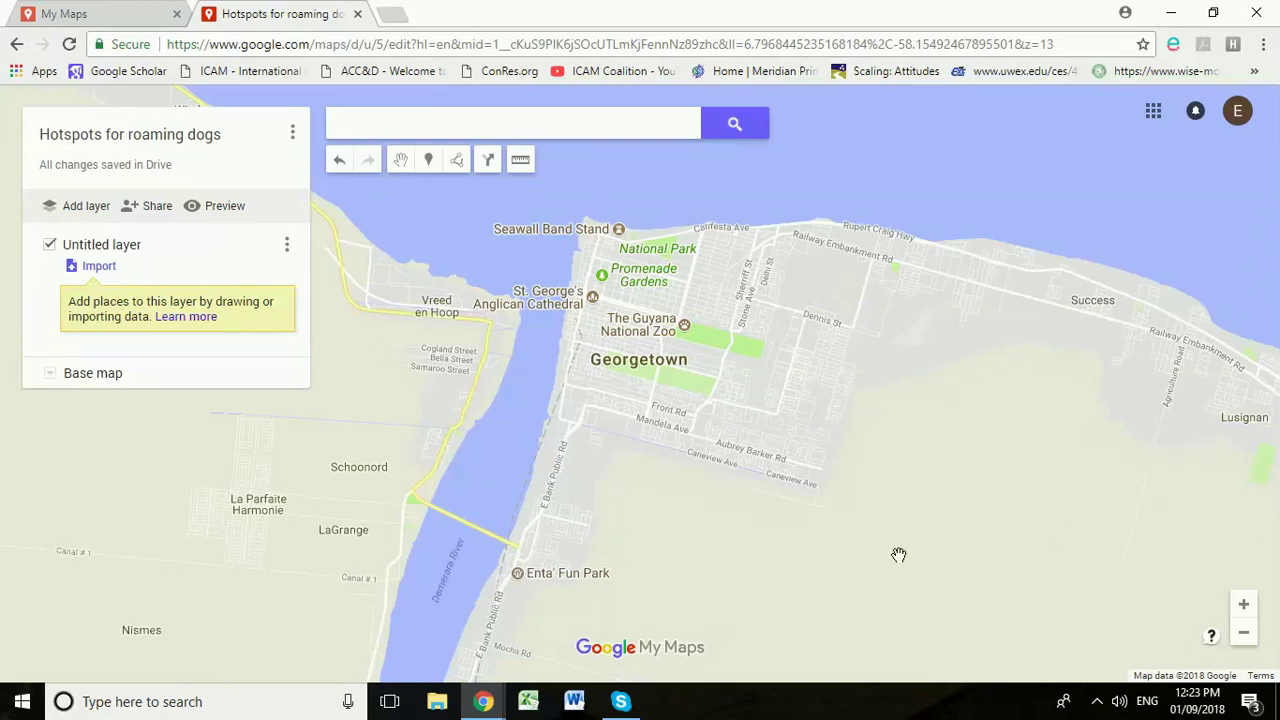
# Step: Zoom into Georgetown and drop a new marker on Le Repentir Cemetery
pyautogui.scroll(-2, 660, 528)
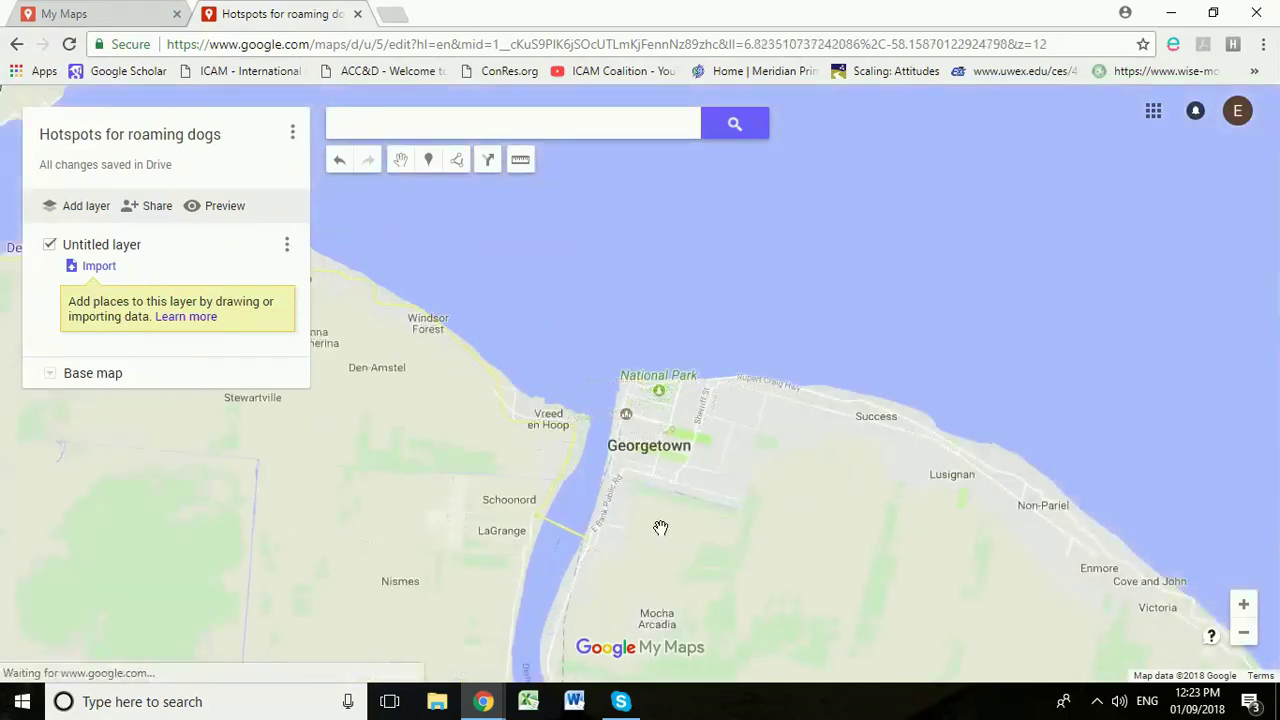
pyautogui.scroll(2, 665, 522)
pyautogui.scroll(1, 645, 514)
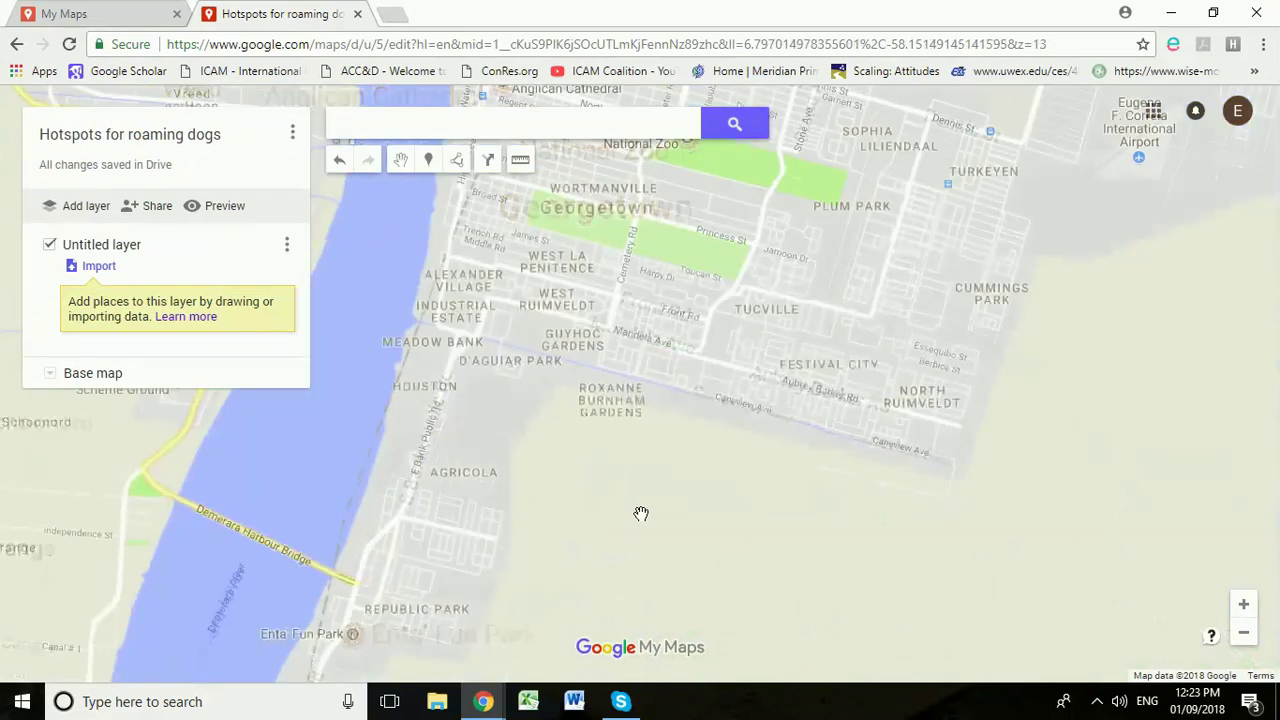
pyautogui.moveTo(542, 479); pyautogui.dragTo(531, 531)
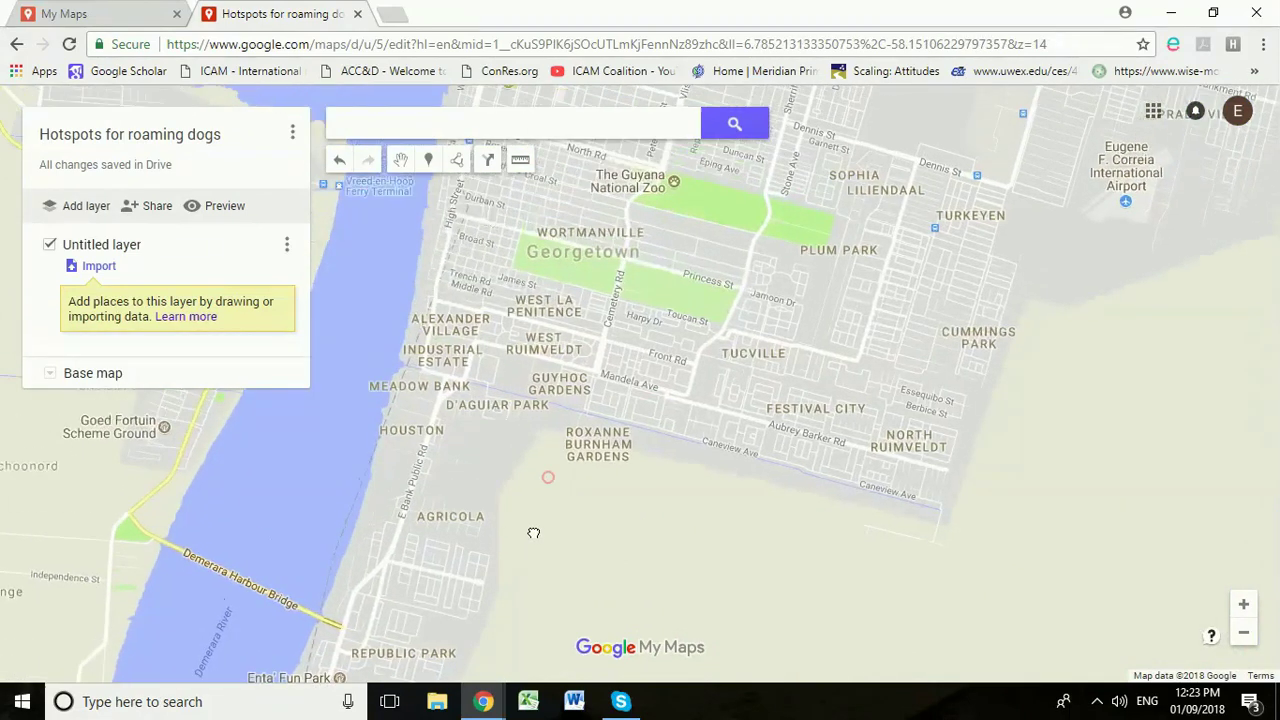
pyautogui.click(428, 166)
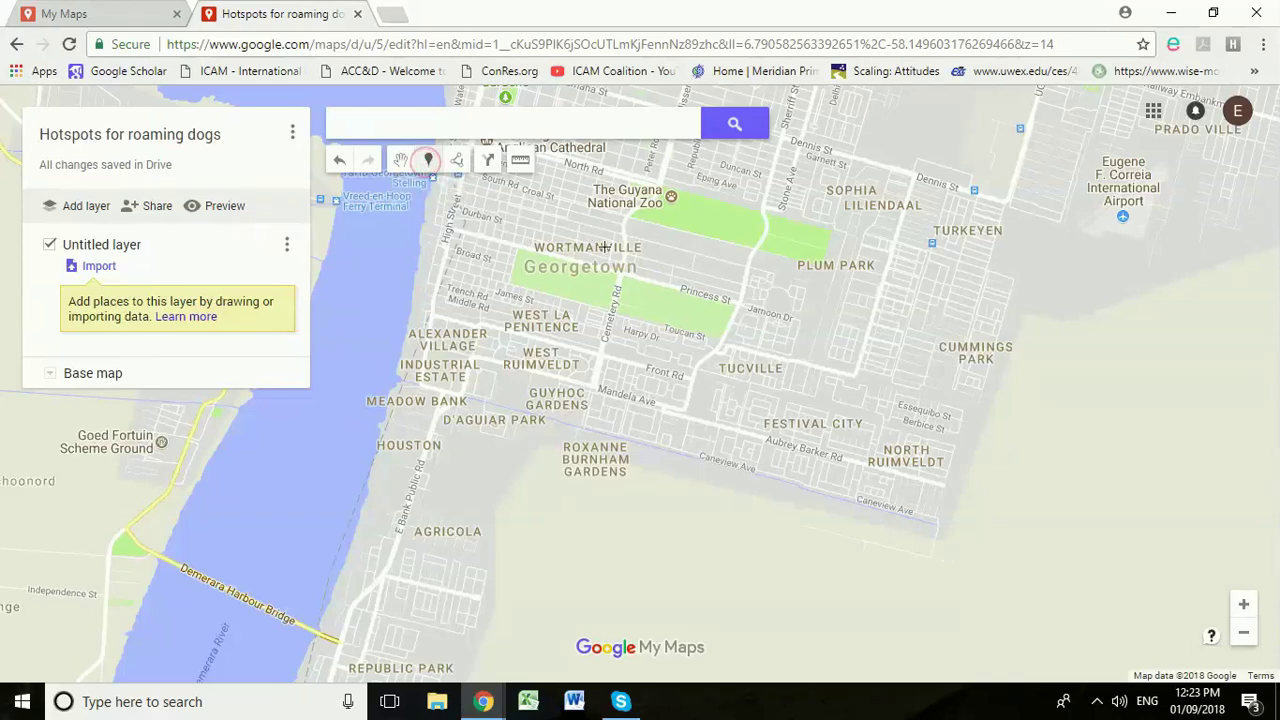
pyautogui.scroll(1, 582, 288)
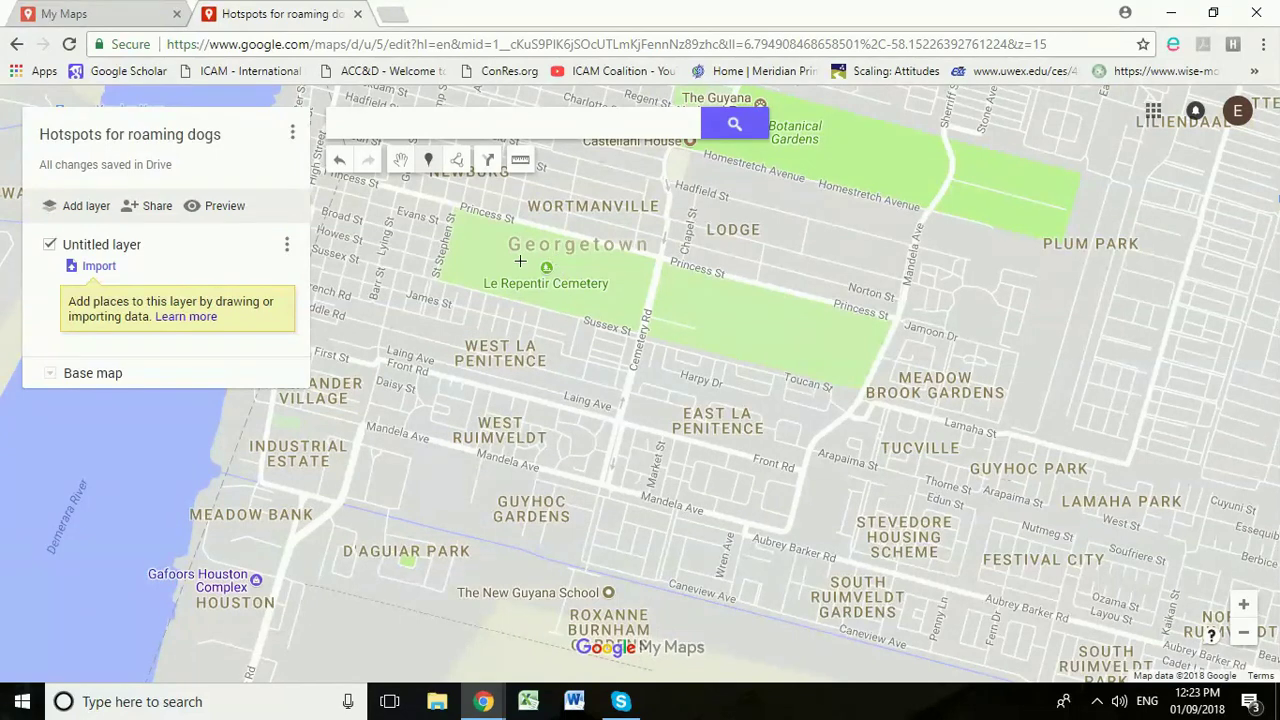
pyautogui.click(574, 270)
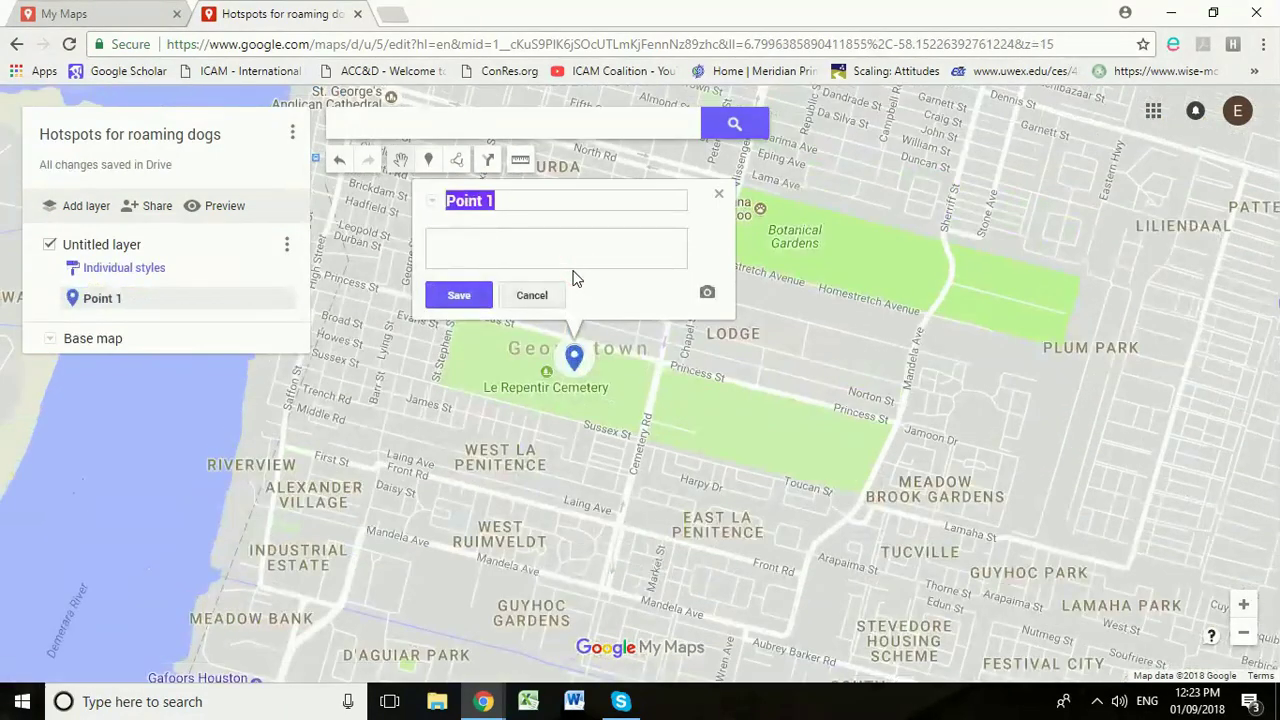
# Step: Name the marker 'Cemetery', save it and close its details
pyautogui.write('Ceme')
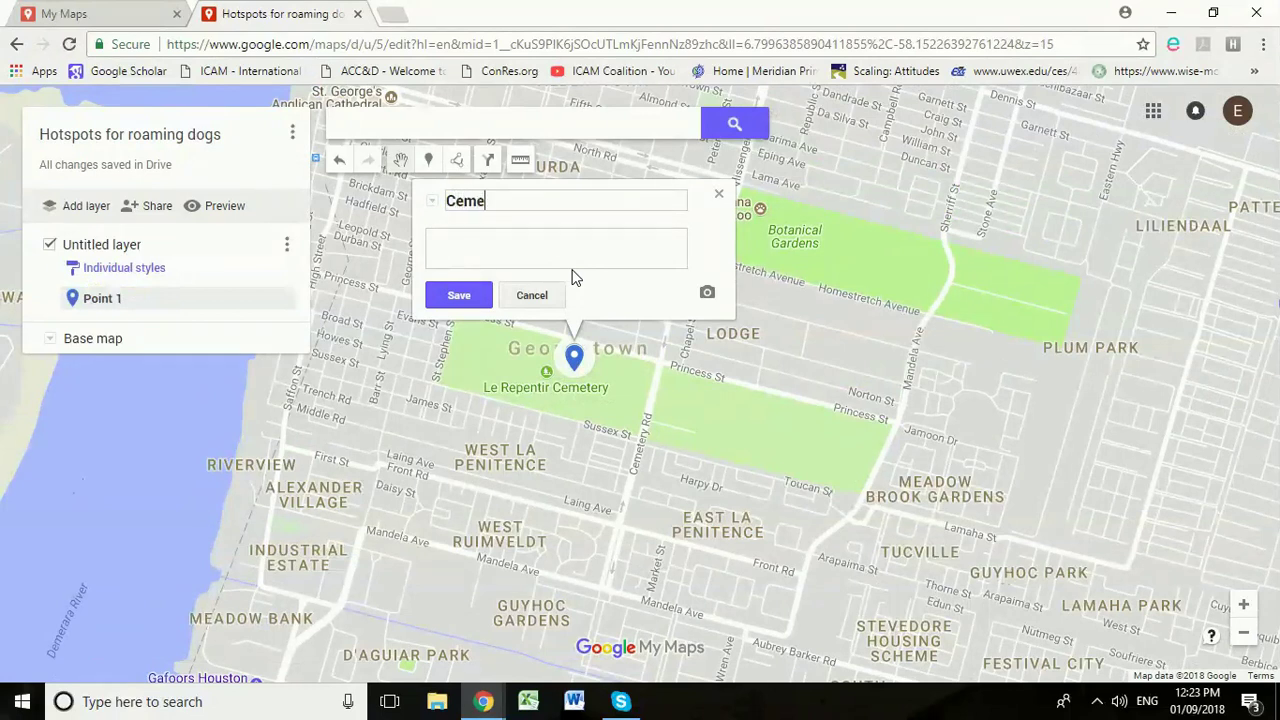
pyautogui.write('tery')
pyautogui.click(466, 294)
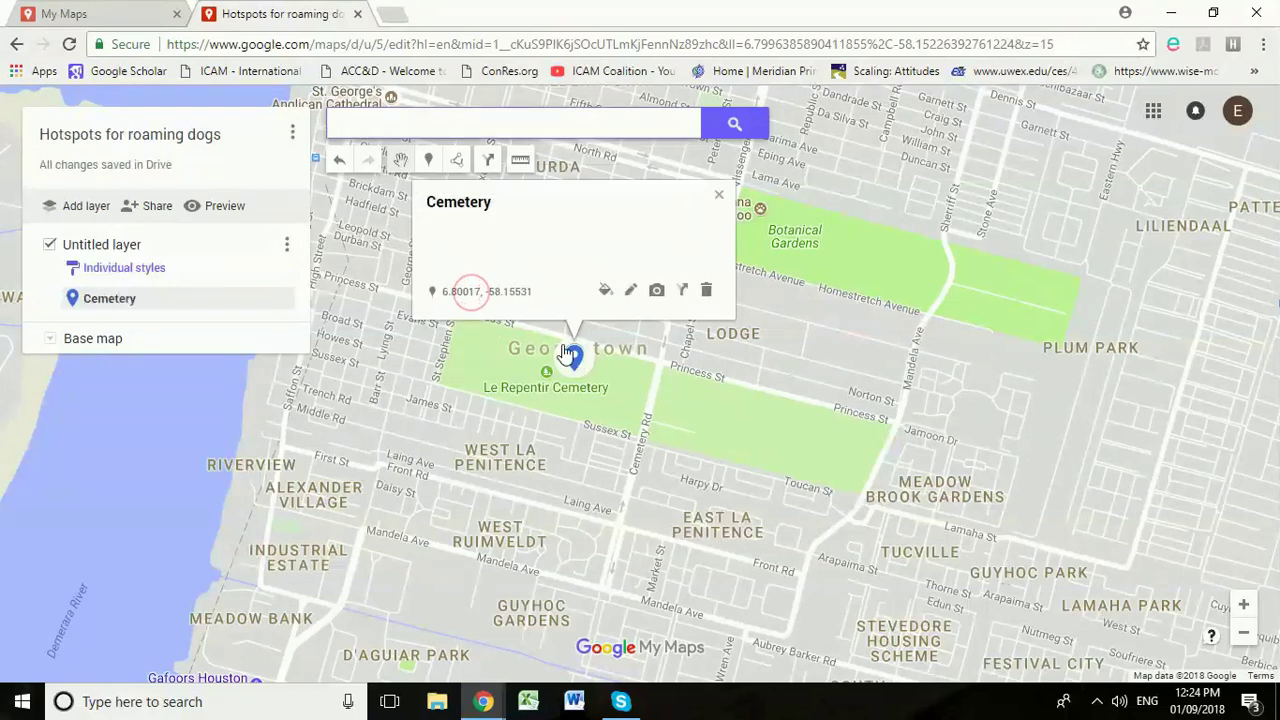
pyautogui.click(722, 197)
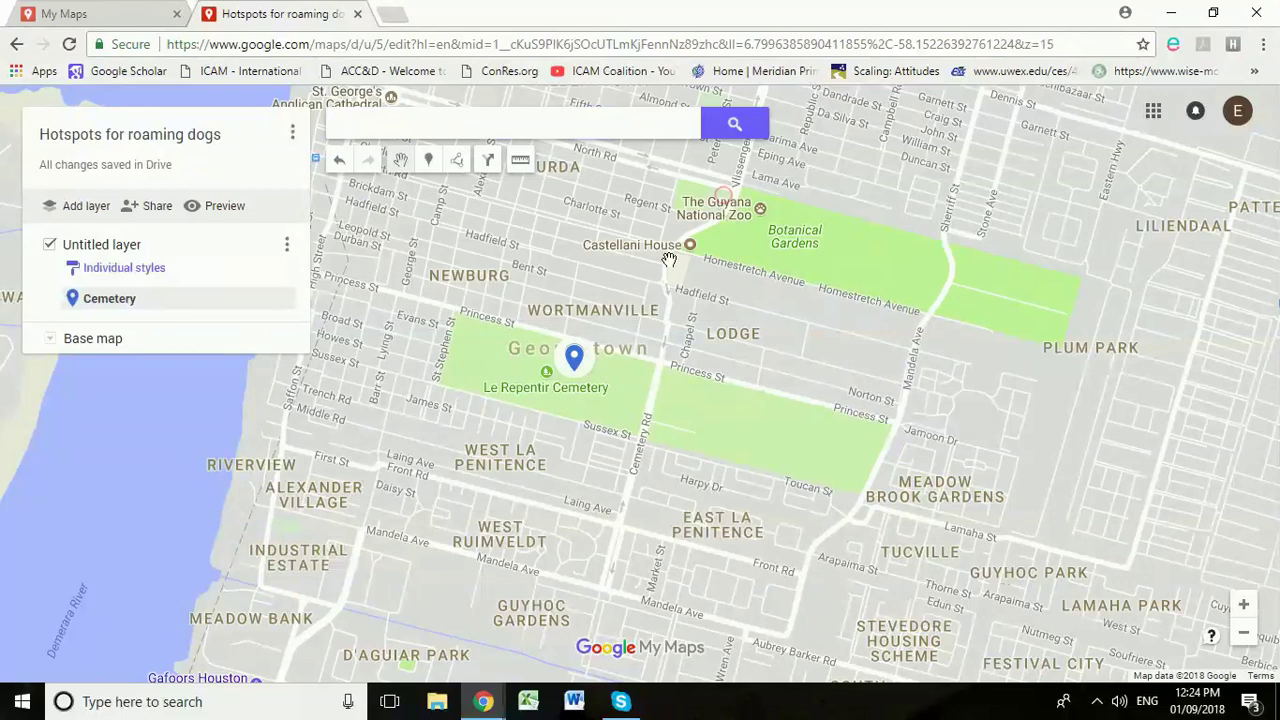
pyautogui.moveTo(466, 488); pyautogui.dragTo(767, 255)
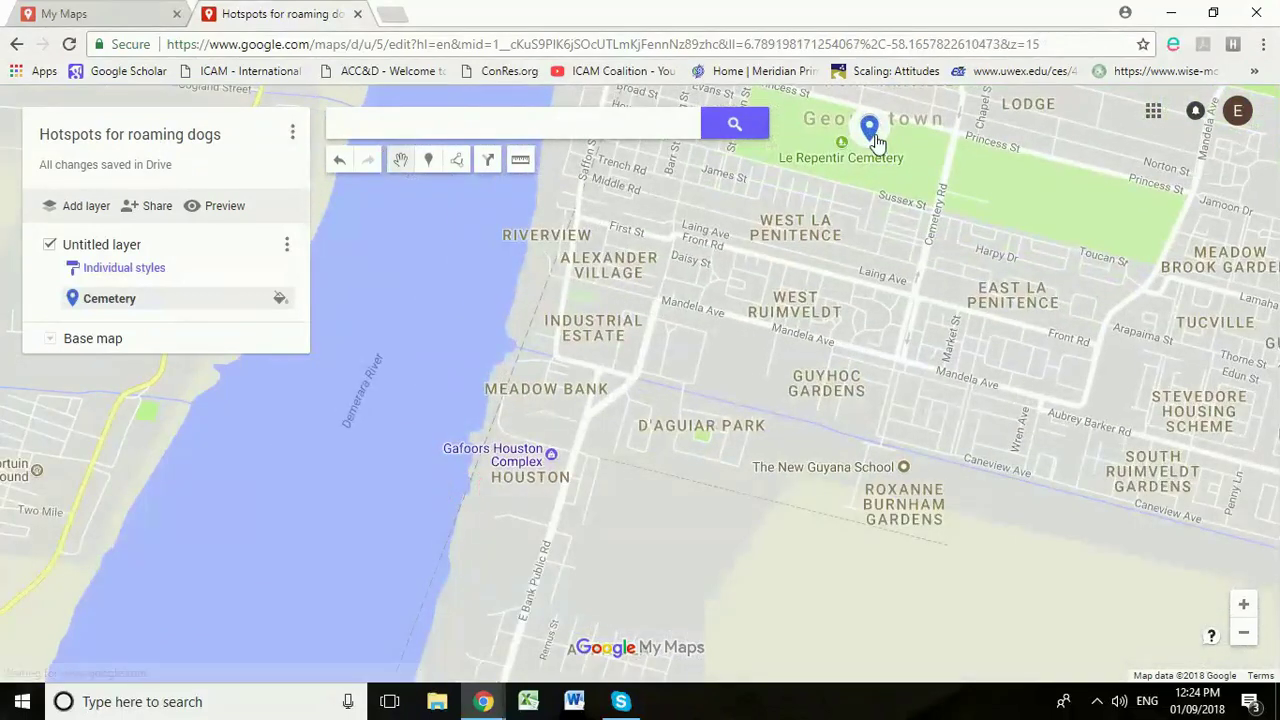
# Step: Drop a marker at the Demerara Harbour Bridge's east end and save it as 'Under the bridge'
pyautogui.moveTo(577, 521)
pyautogui.mouseDown()
pyautogui.moveTo(617, 349)
pyautogui.moveTo(689, 314)
pyautogui.mouseUp()
pyautogui.moveTo(500, 662); pyautogui.dragTo(486, 572)
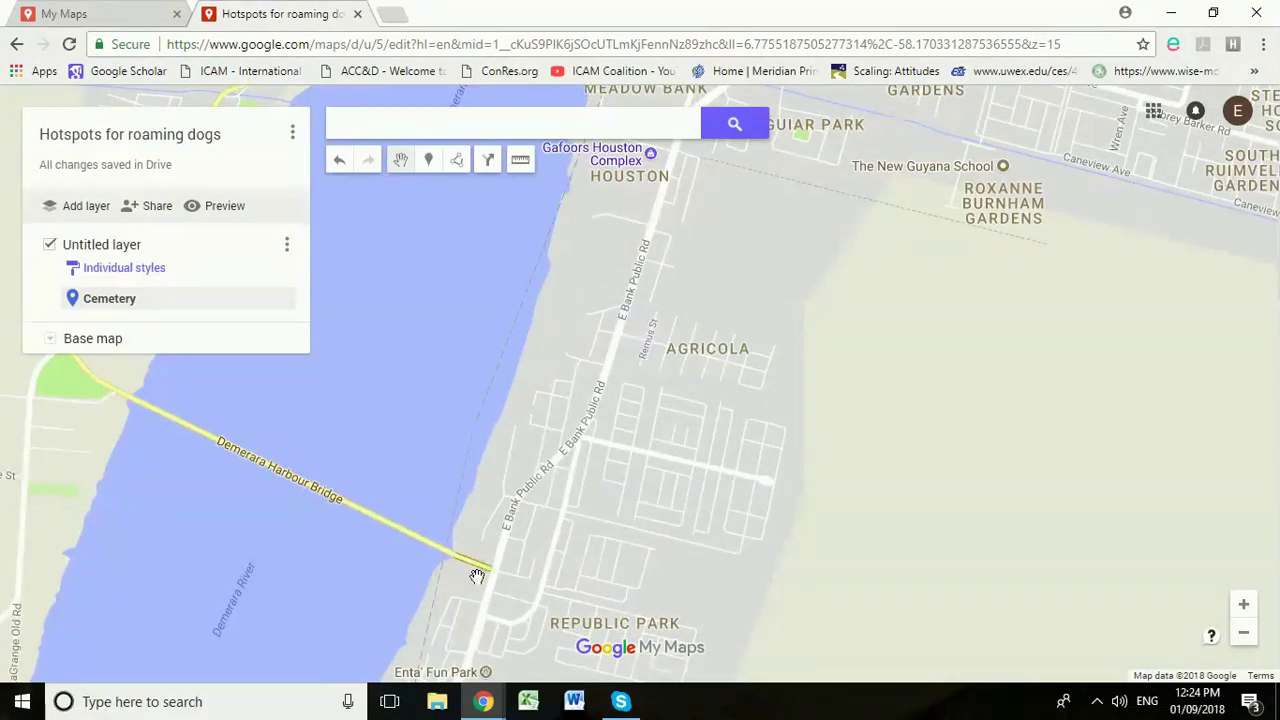
pyautogui.click(428, 160)
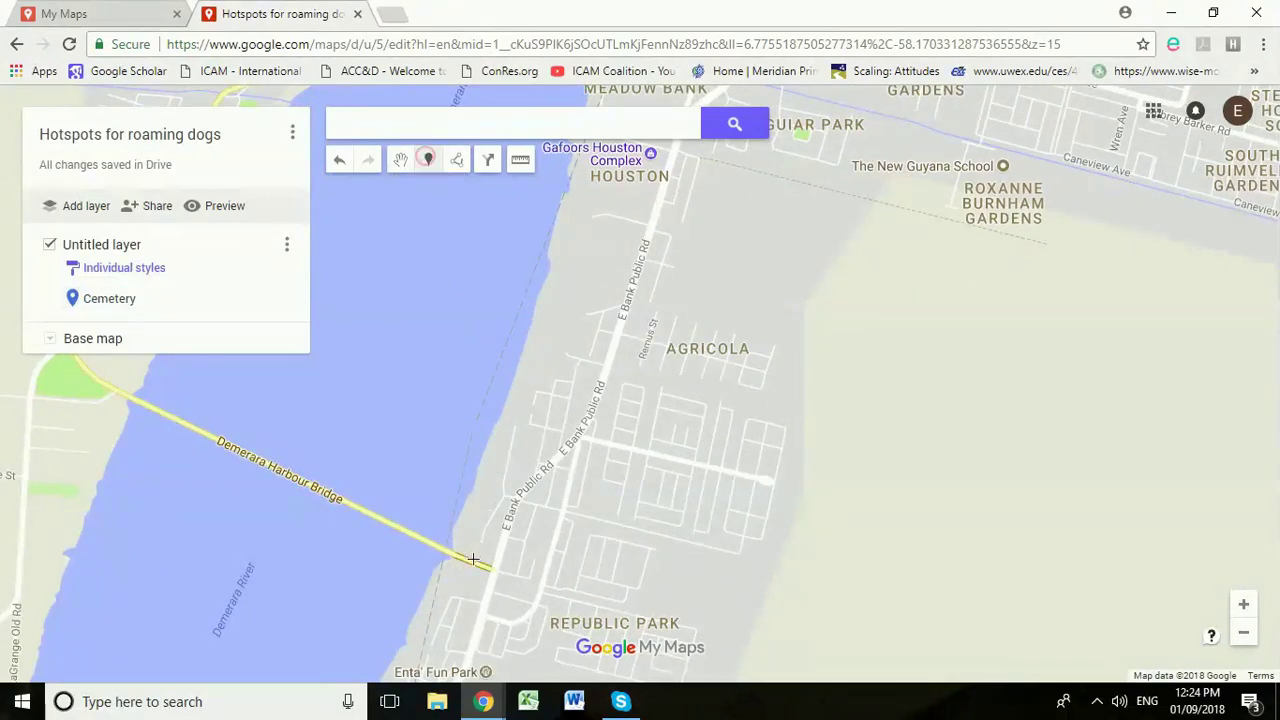
pyautogui.click(478, 549)
pyautogui.write('Under the bridge')
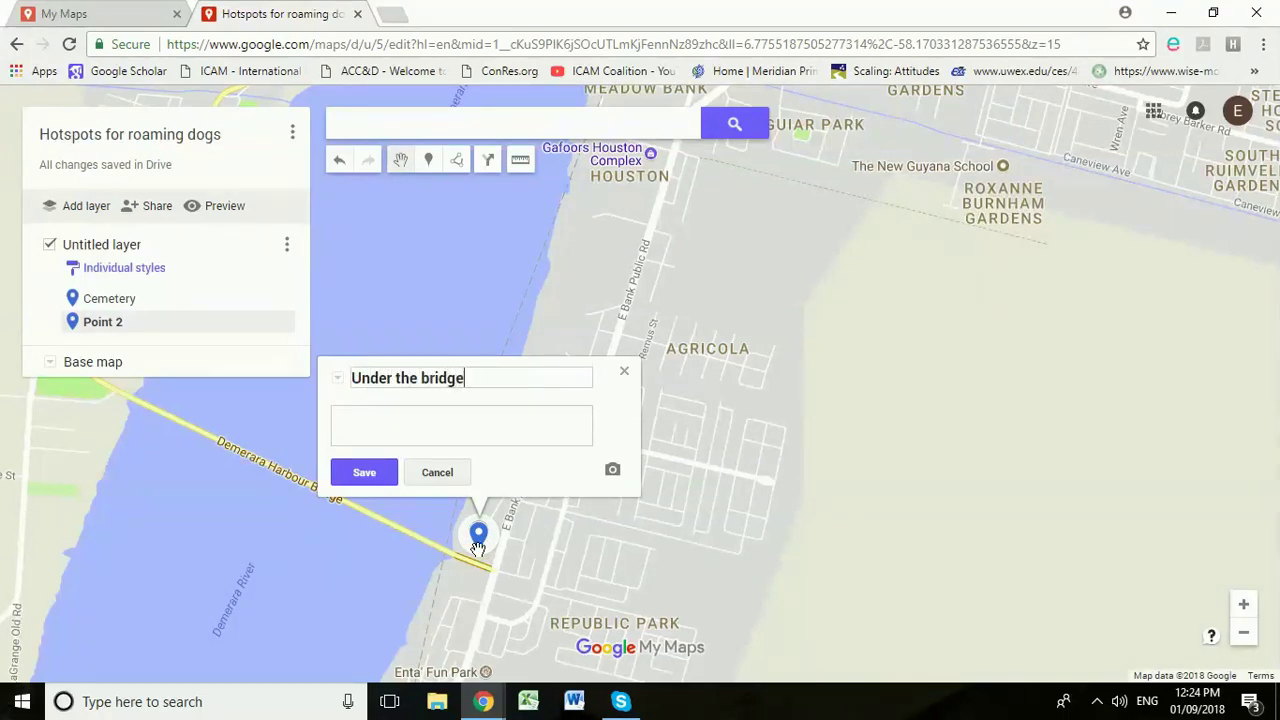
pyautogui.click(364, 472)
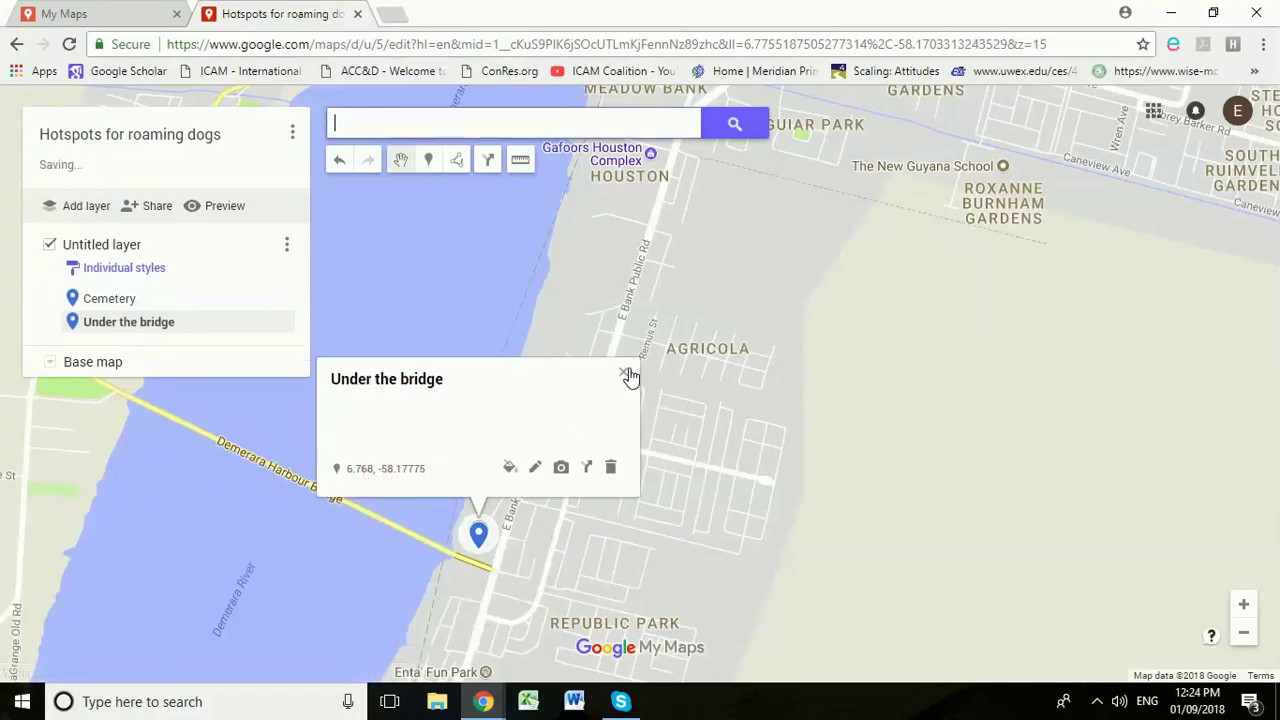
pyautogui.click(626, 374)
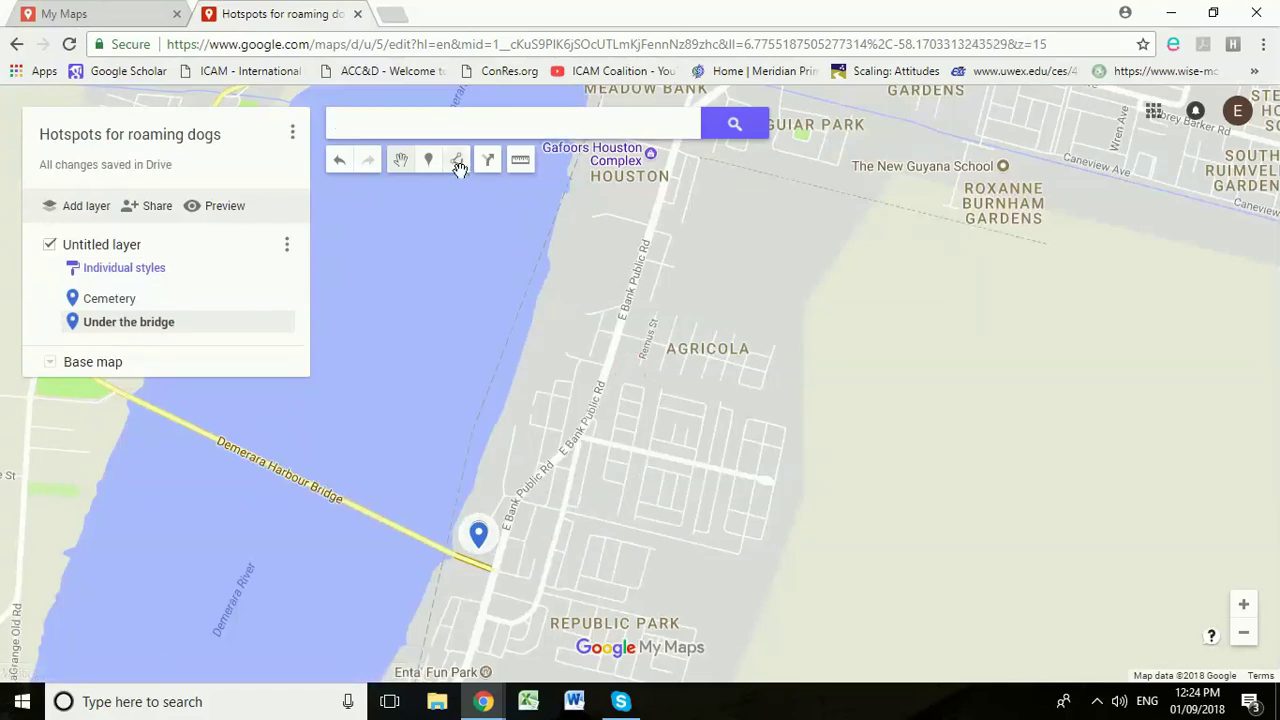
# Step: Outline a four-corner polygon over the strip along E Bank Public Road
pyautogui.moveTo(582, 544); pyautogui.dragTo(615, 455)
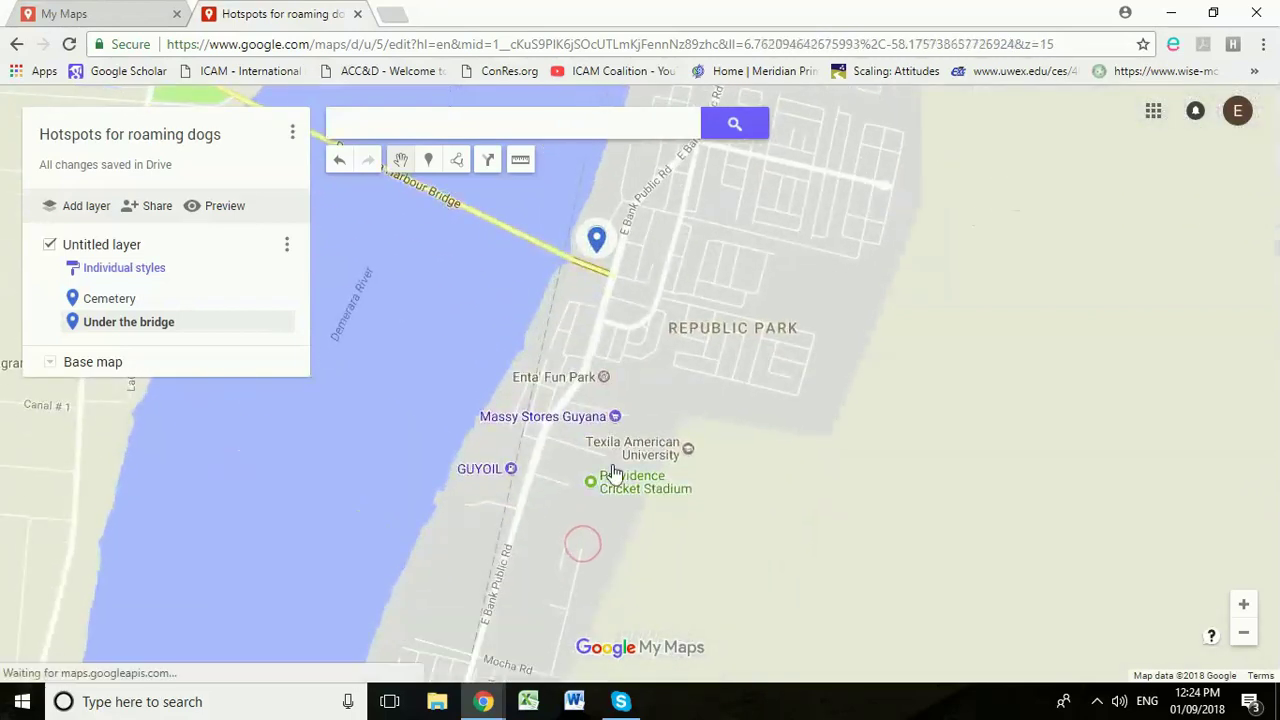
pyautogui.moveTo(551, 554)
pyautogui.mouseDown()
pyautogui.moveTo(643, 329)
pyautogui.moveTo(593, 420)
pyautogui.moveTo(412, 661)
pyautogui.mouseUp()
pyautogui.moveTo(660, 286); pyautogui.dragTo(605, 543)
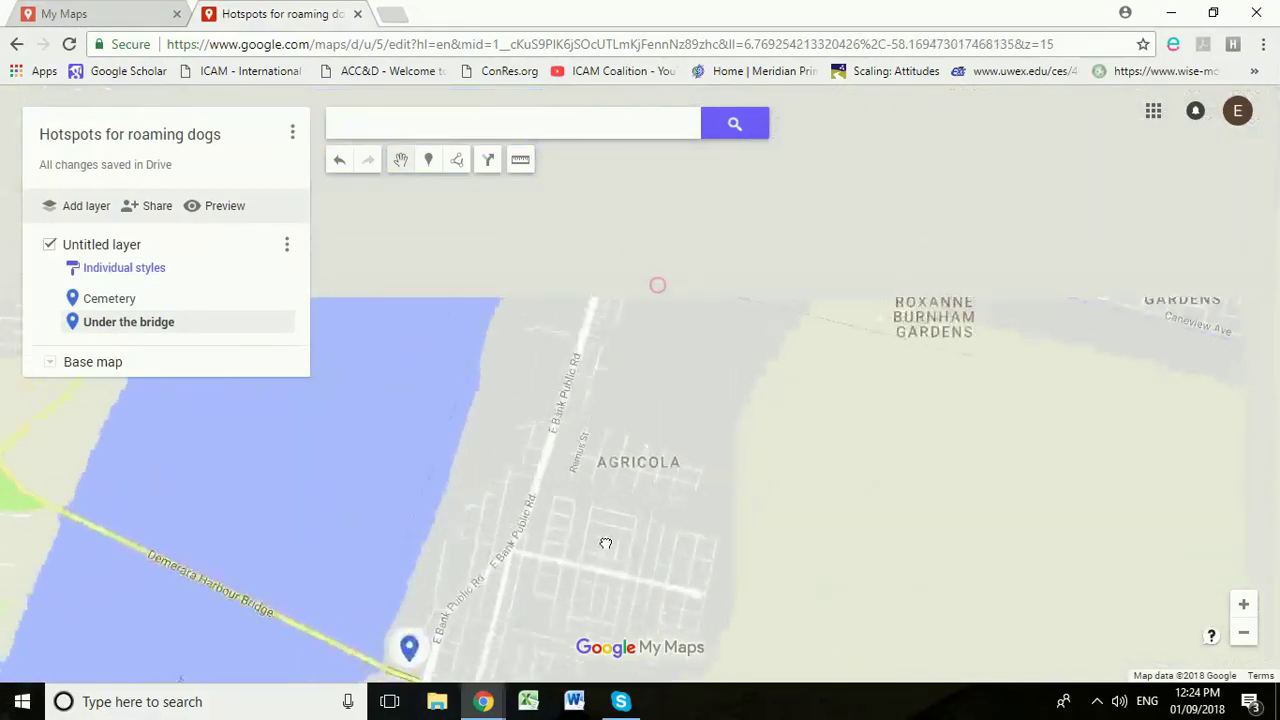
pyautogui.click(457, 162)
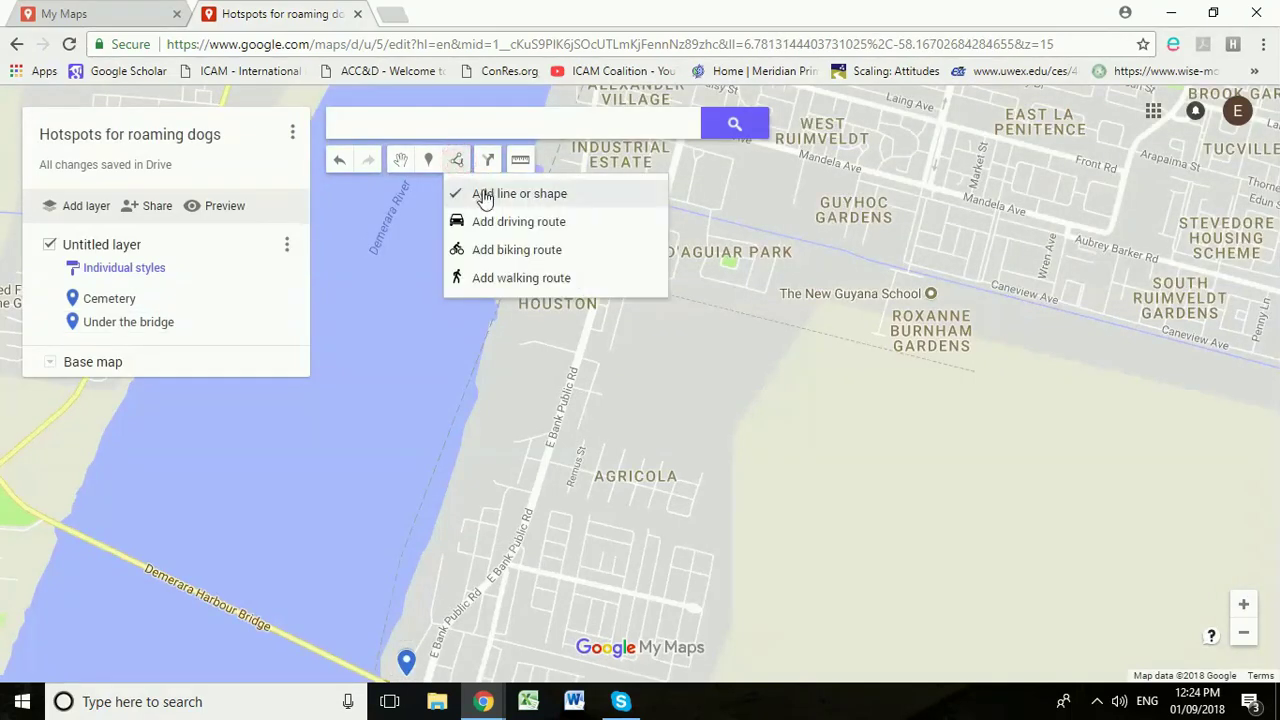
pyautogui.click(486, 197)
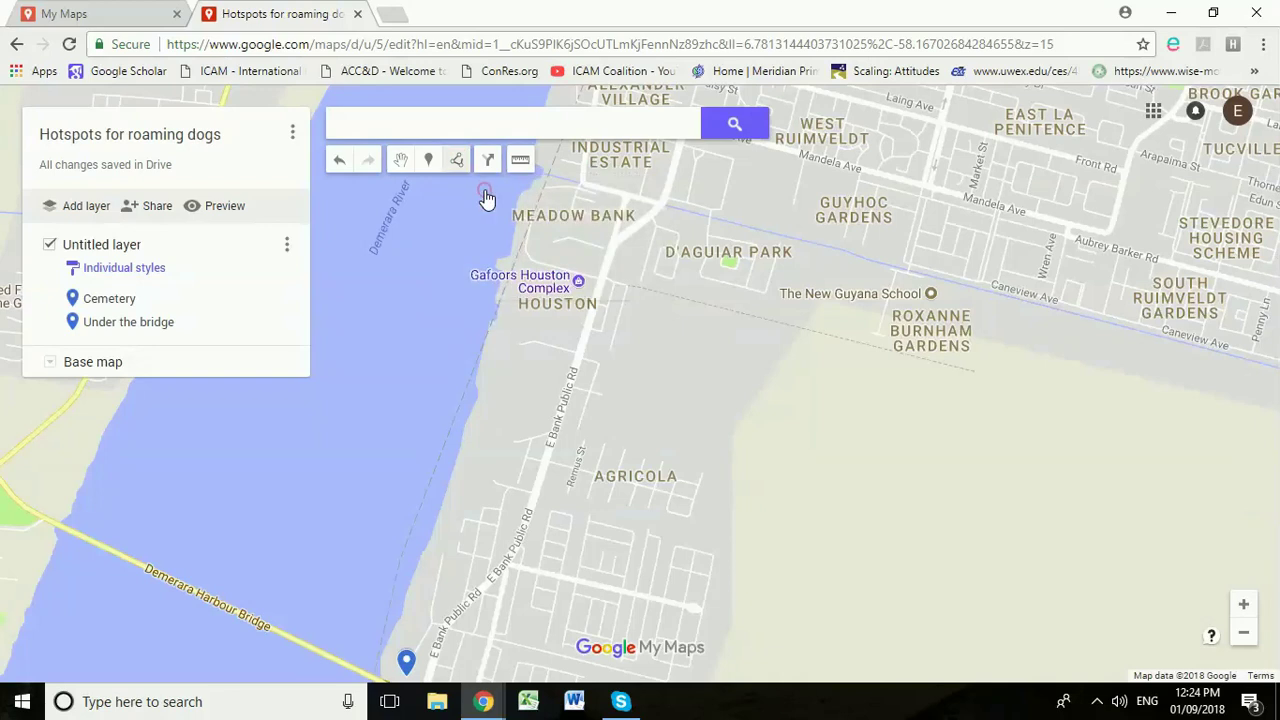
pyautogui.click(578, 247)
pyautogui.click(641, 264)
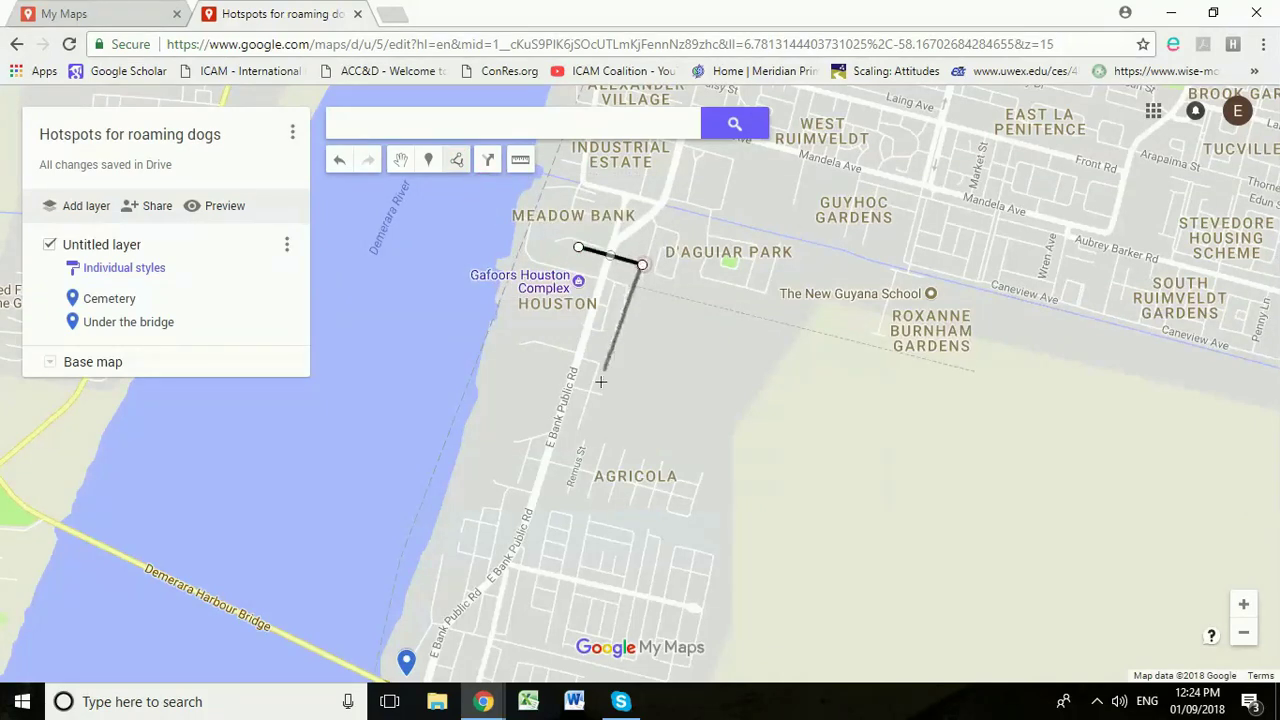
pyautogui.click(555, 569)
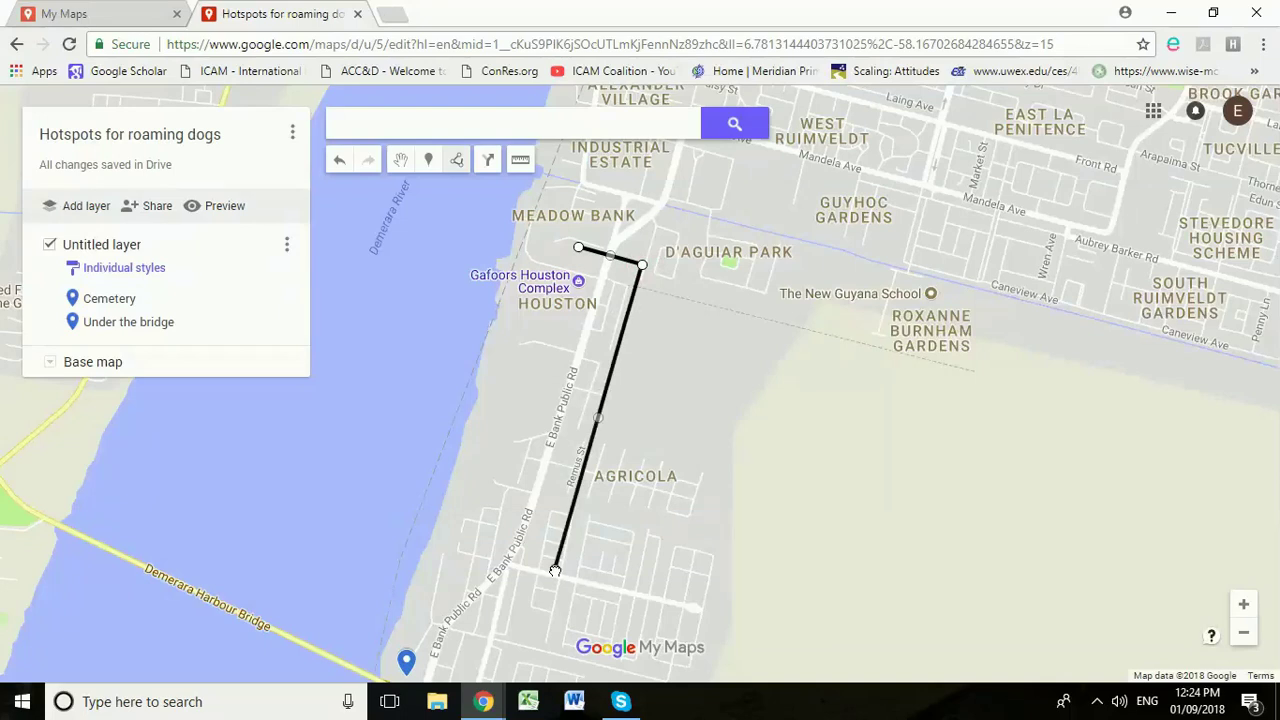
pyautogui.click(483, 548)
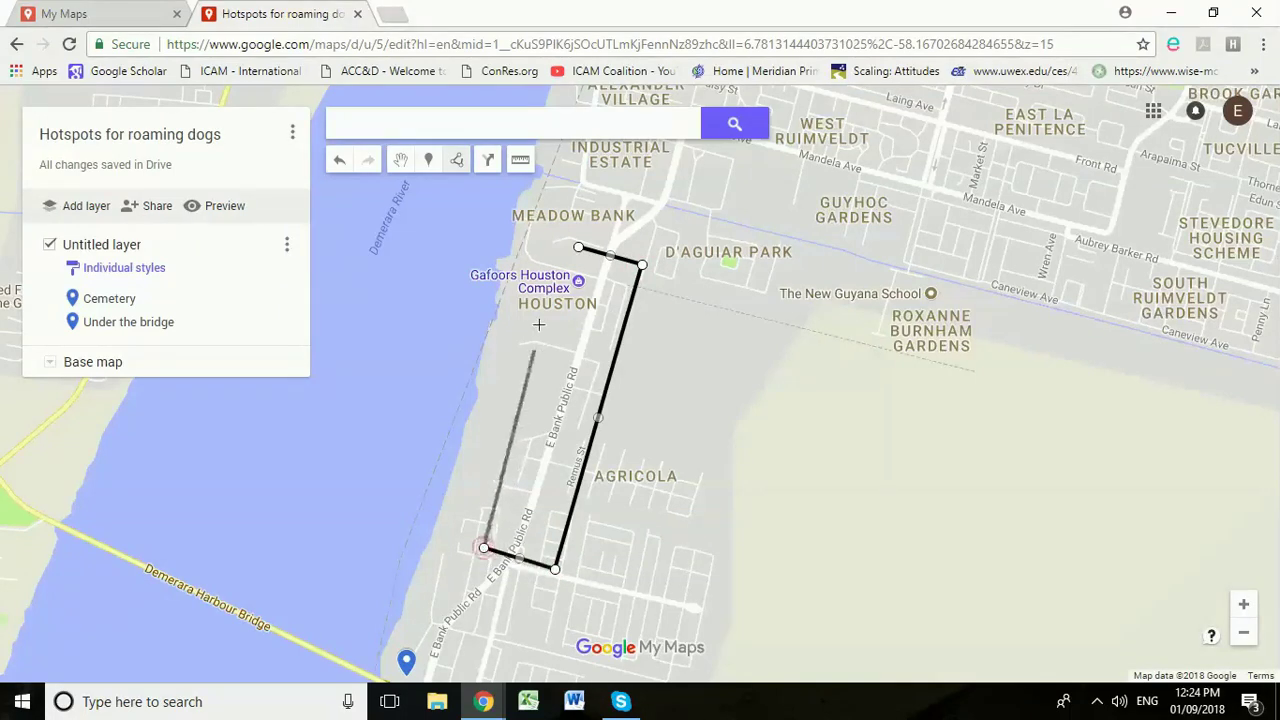
pyautogui.click(578, 248)
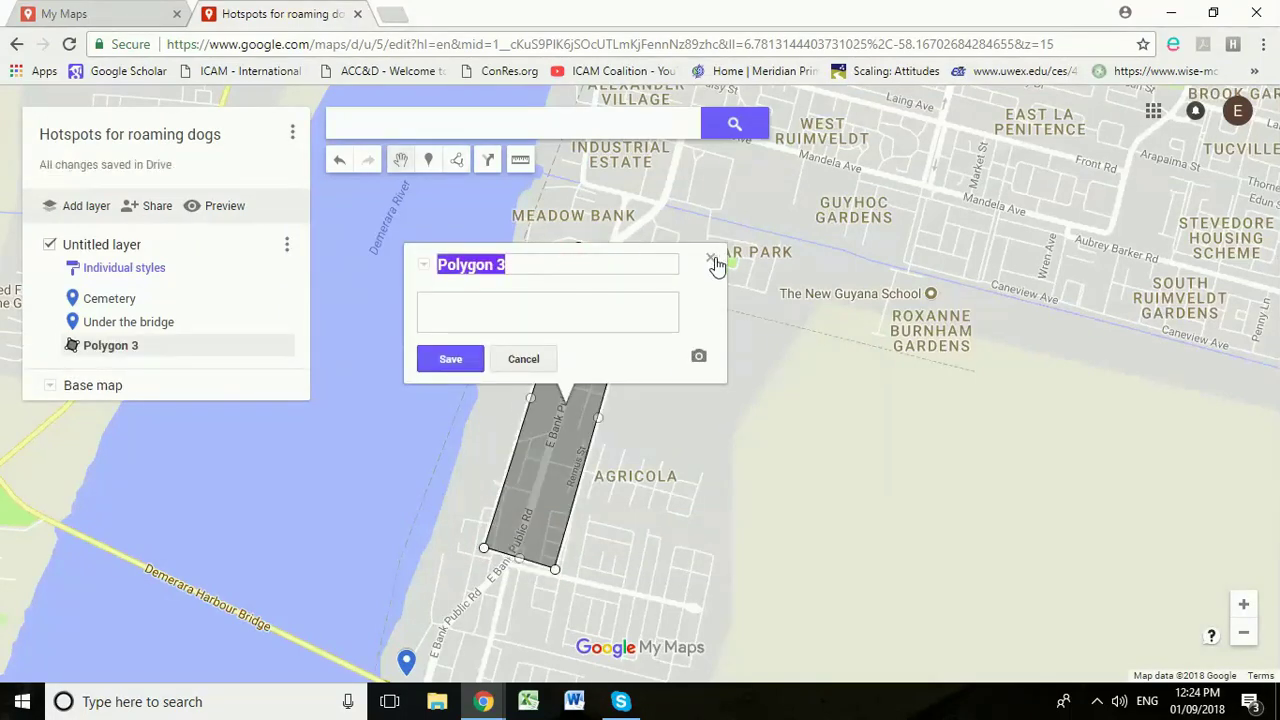
# Step: Name the polygon 'E bank public road' and save it
pyautogui.write('E bank public road')
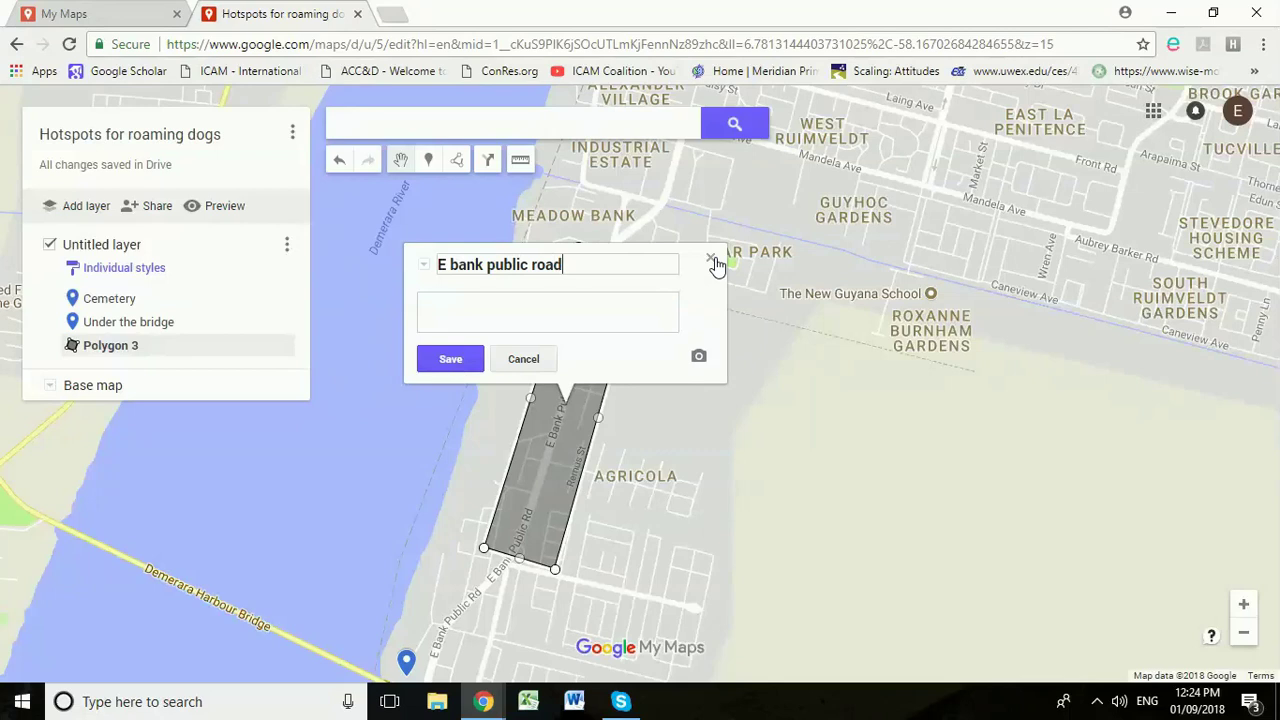
pyautogui.click(431, 359)
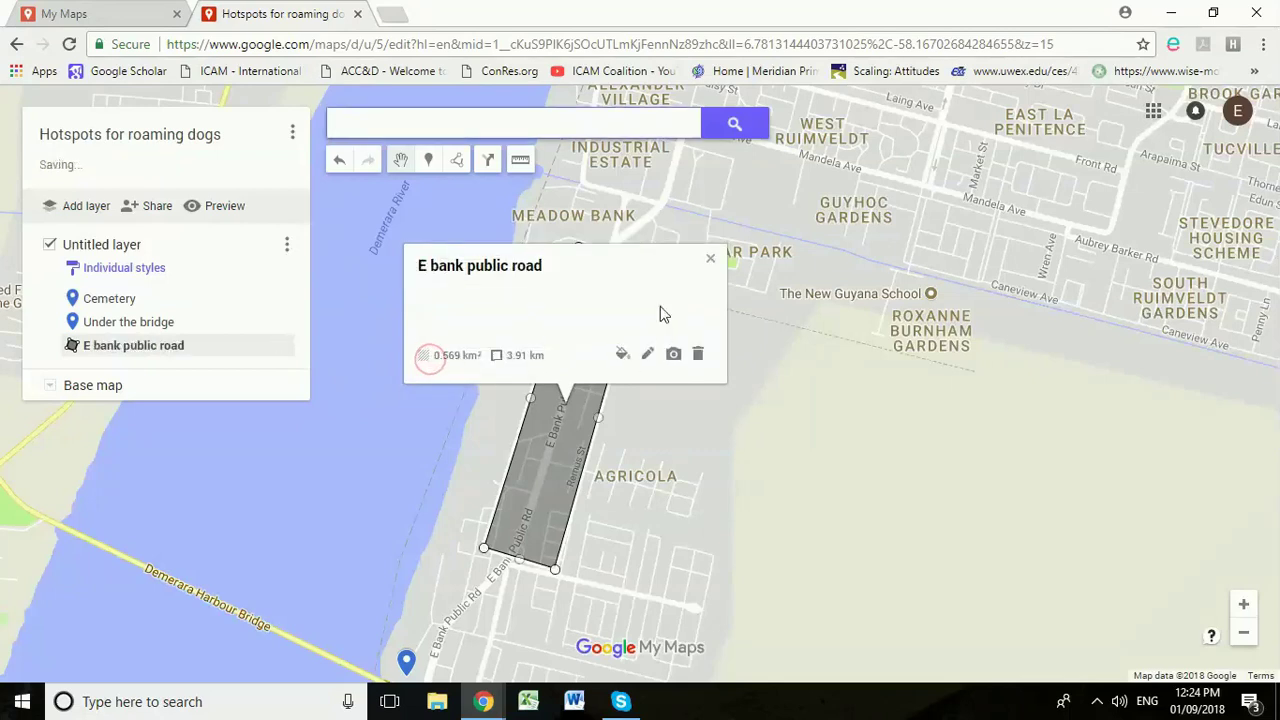
pyautogui.click(710, 258)
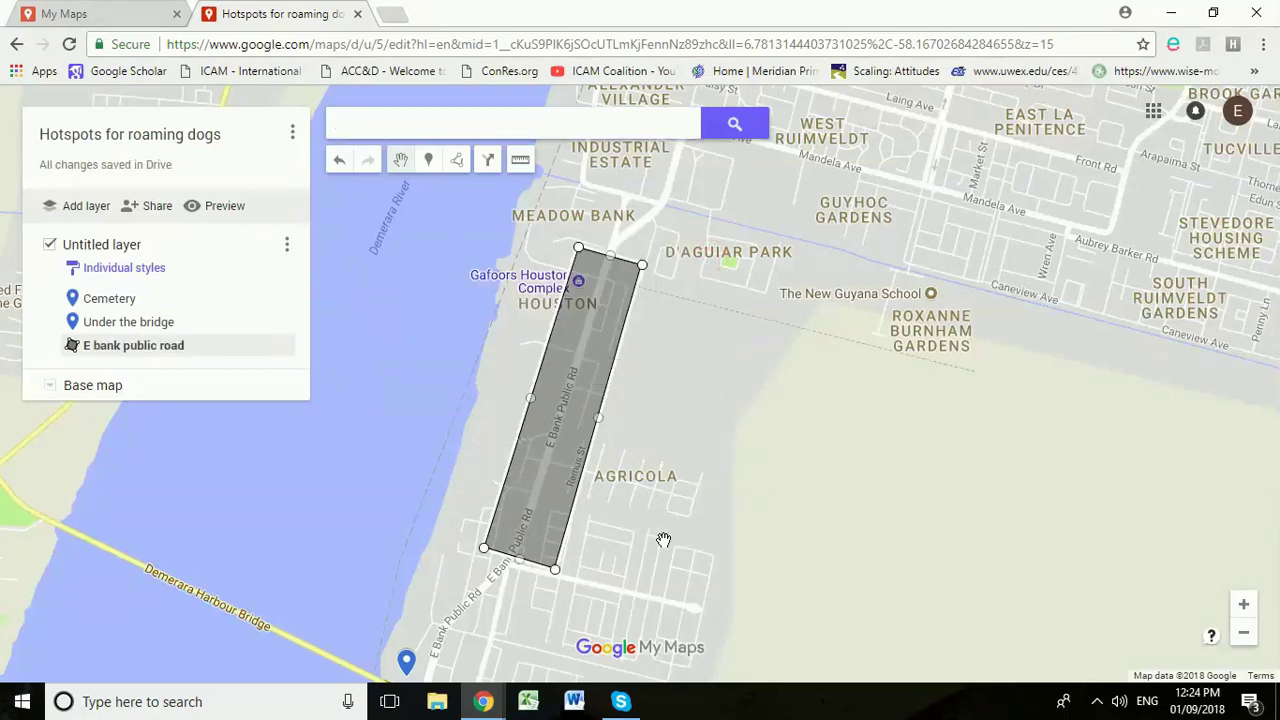
# Step: Pan south to Great Diamond and outline a four-corner polygon around Diamond Secondary School's streets
pyautogui.moveTo(643, 577); pyautogui.dragTo(793, 237)
pyautogui.moveTo(660, 509); pyautogui.dragTo(737, 326)
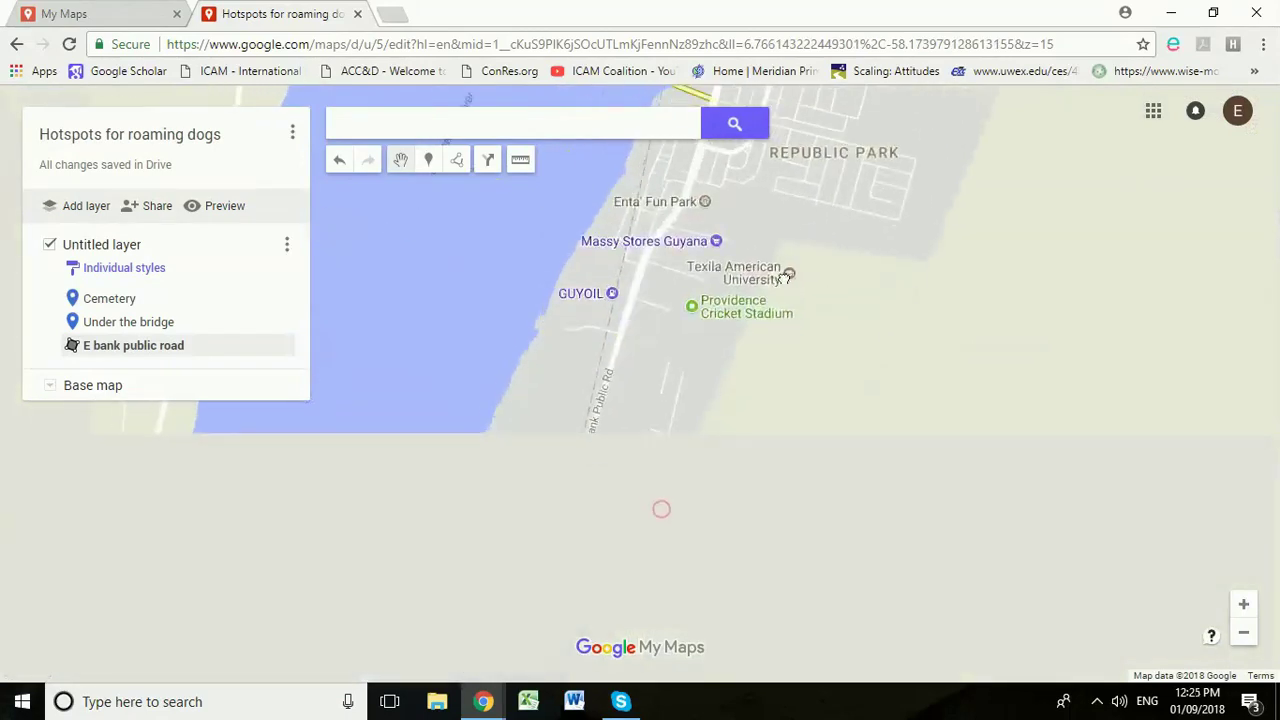
pyautogui.moveTo(667, 500); pyautogui.dragTo(870, 170)
pyautogui.moveTo(674, 551); pyautogui.dragTo(756, 492)
pyautogui.moveTo(725, 577); pyautogui.dragTo(602, 277)
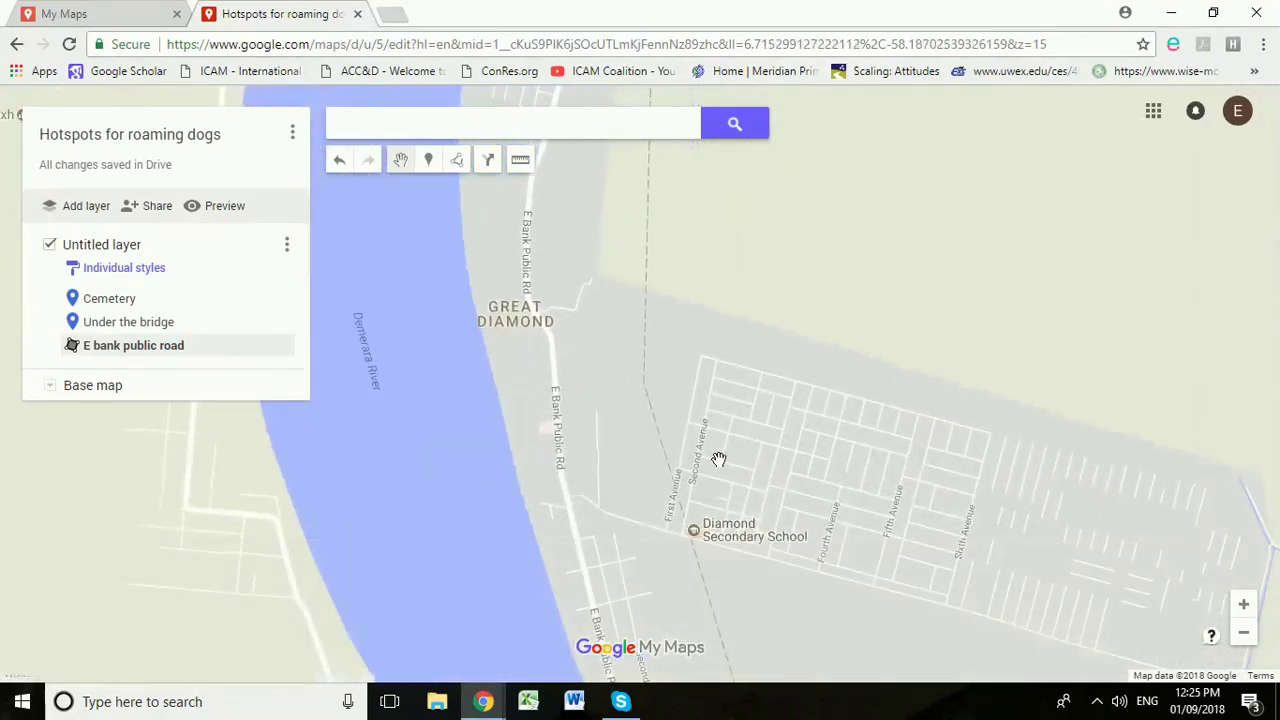
pyautogui.click(453, 167)
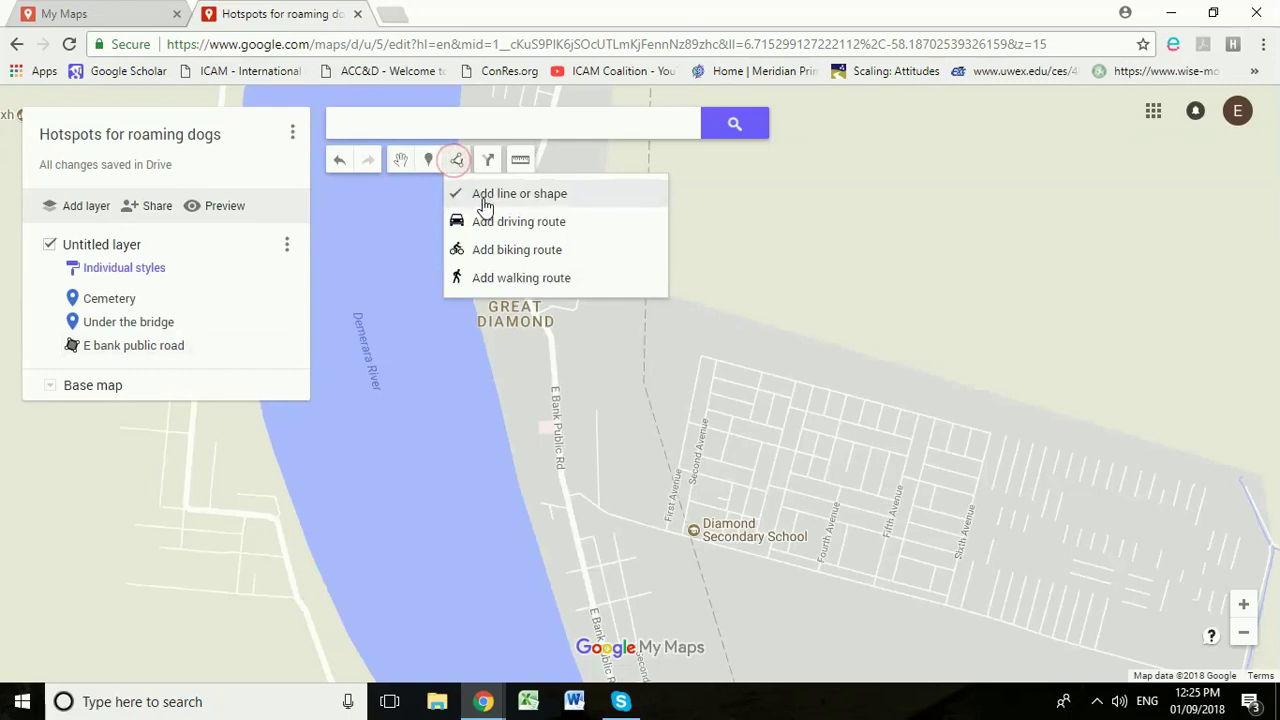
pyautogui.click(482, 198)
pyautogui.click(679, 324)
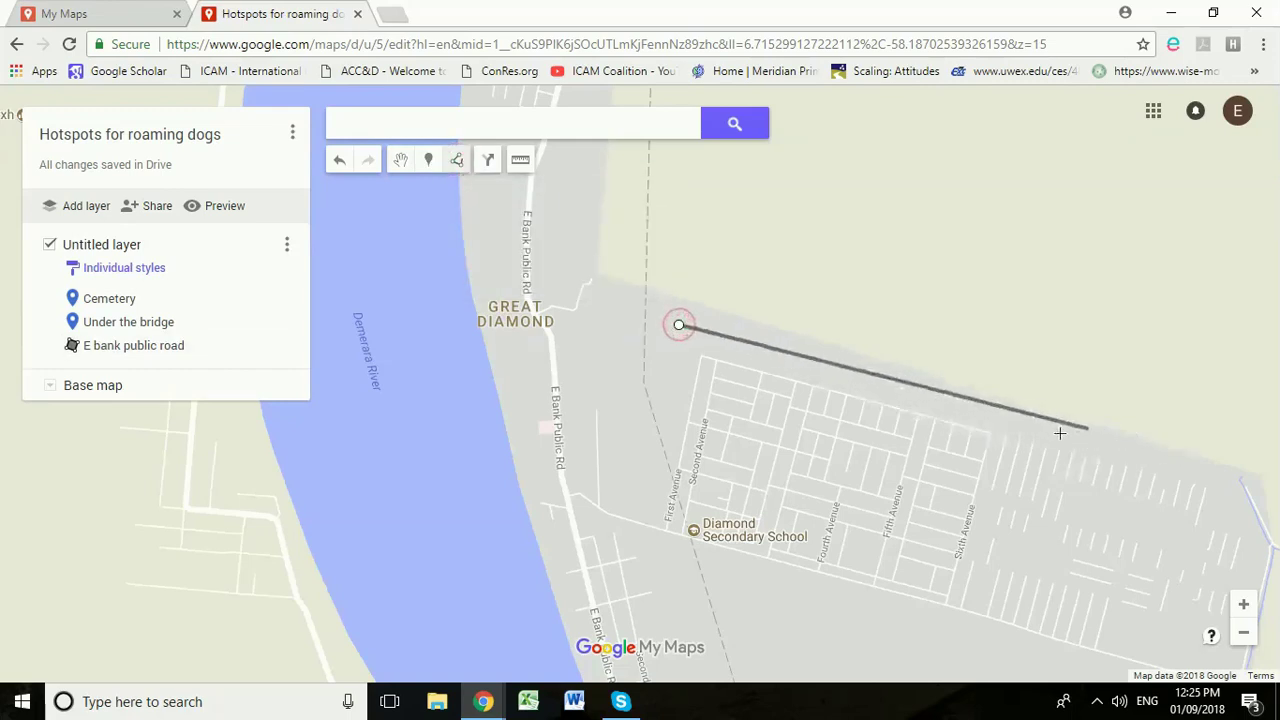
pyautogui.click(1020, 425)
pyautogui.click(948, 648)
pyautogui.click(625, 541)
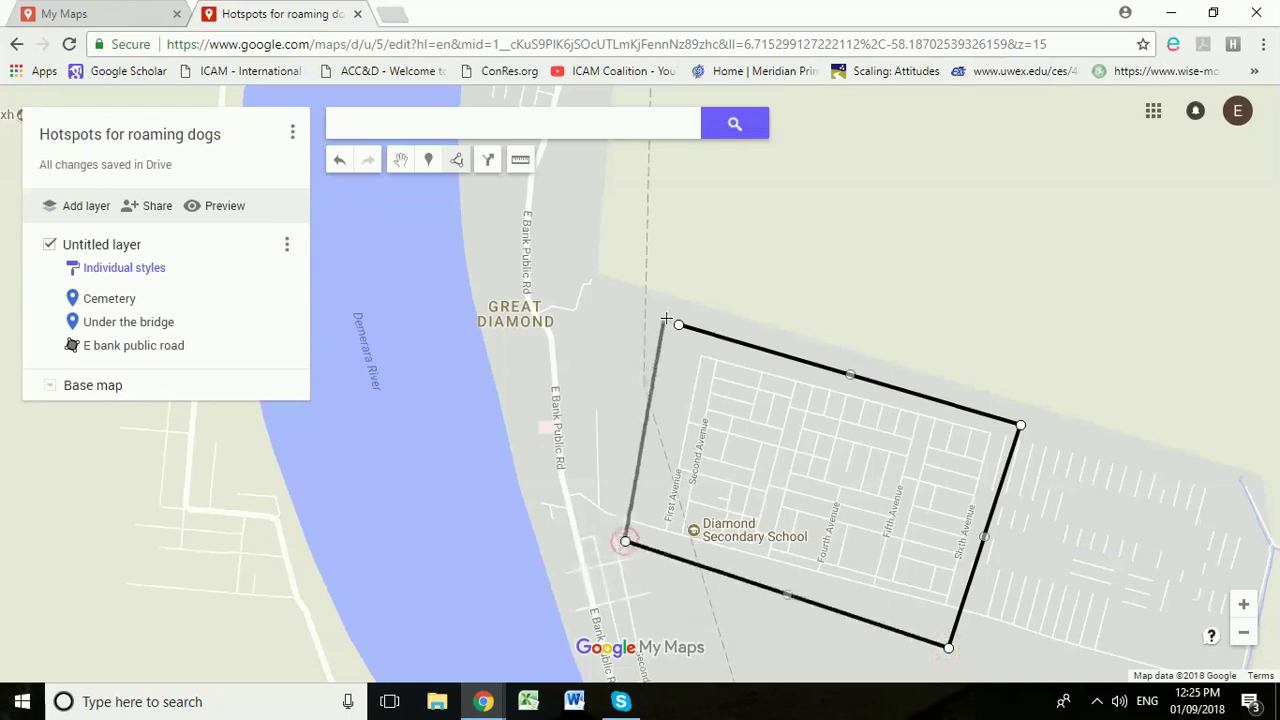
pyautogui.click(679, 324)
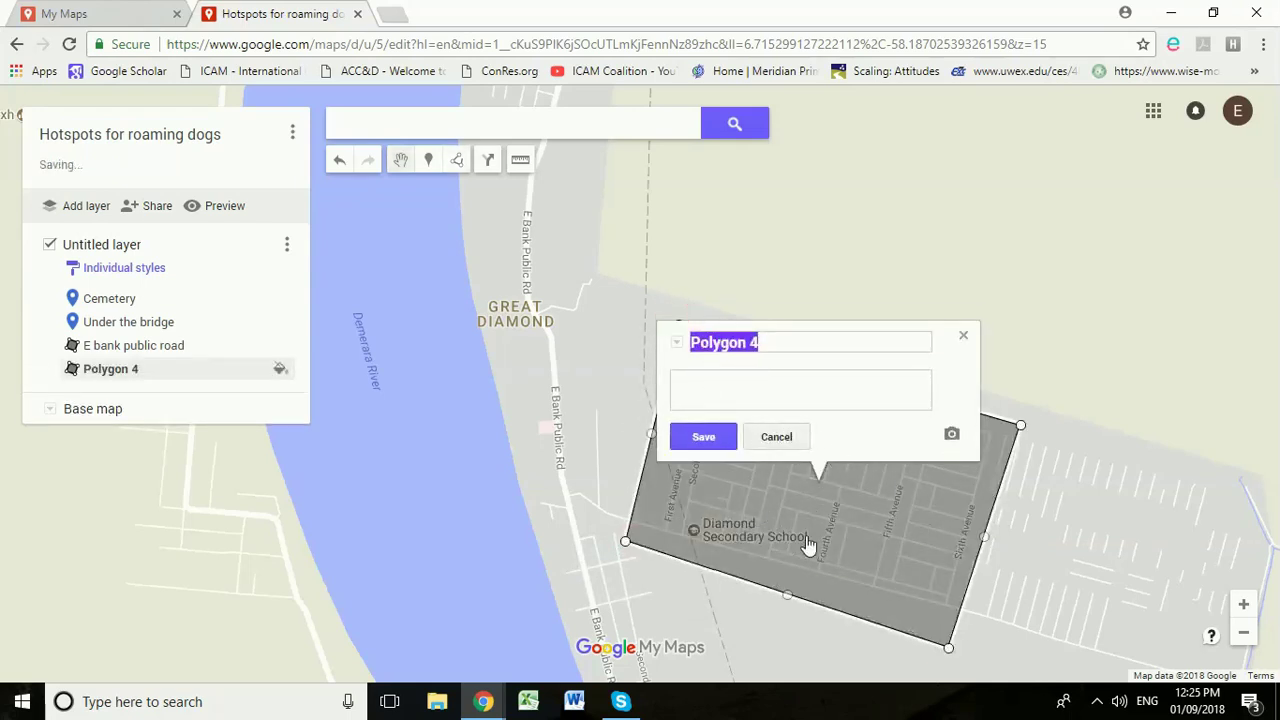
# Step: Name the polygon 'Diamond community' and save it
pyautogui.write('Dia')
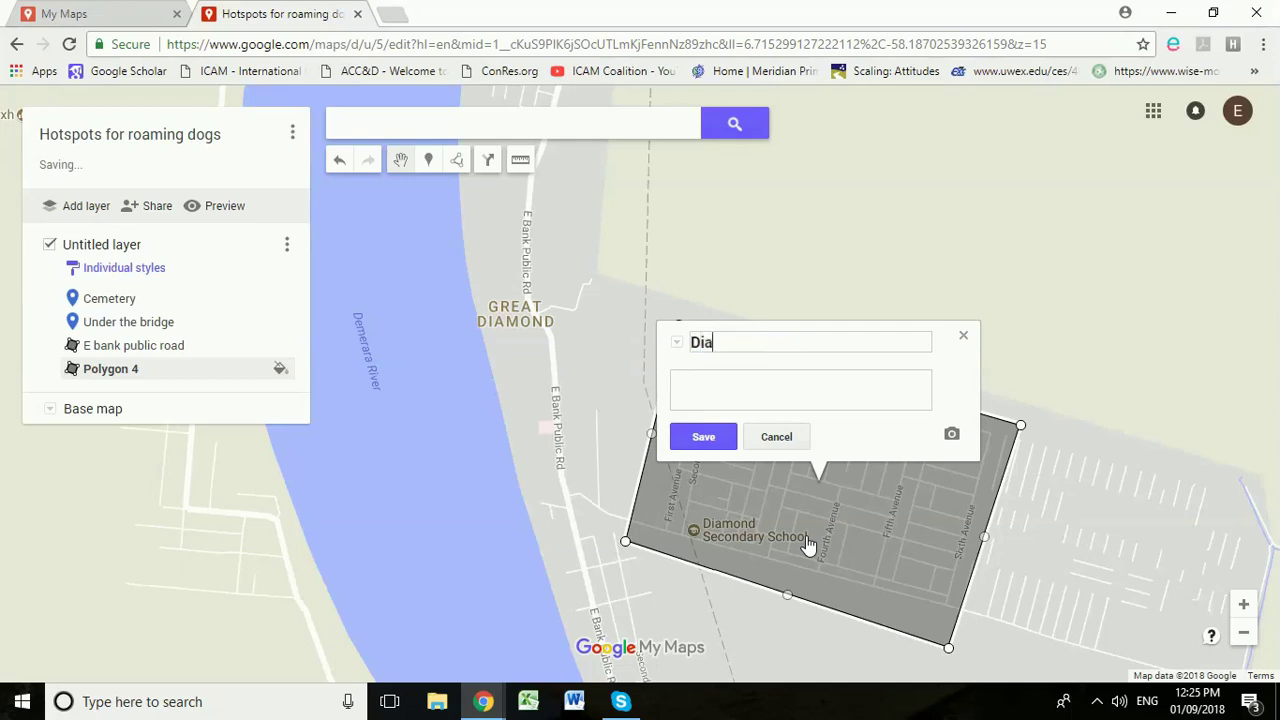
pyautogui.write('mond community')
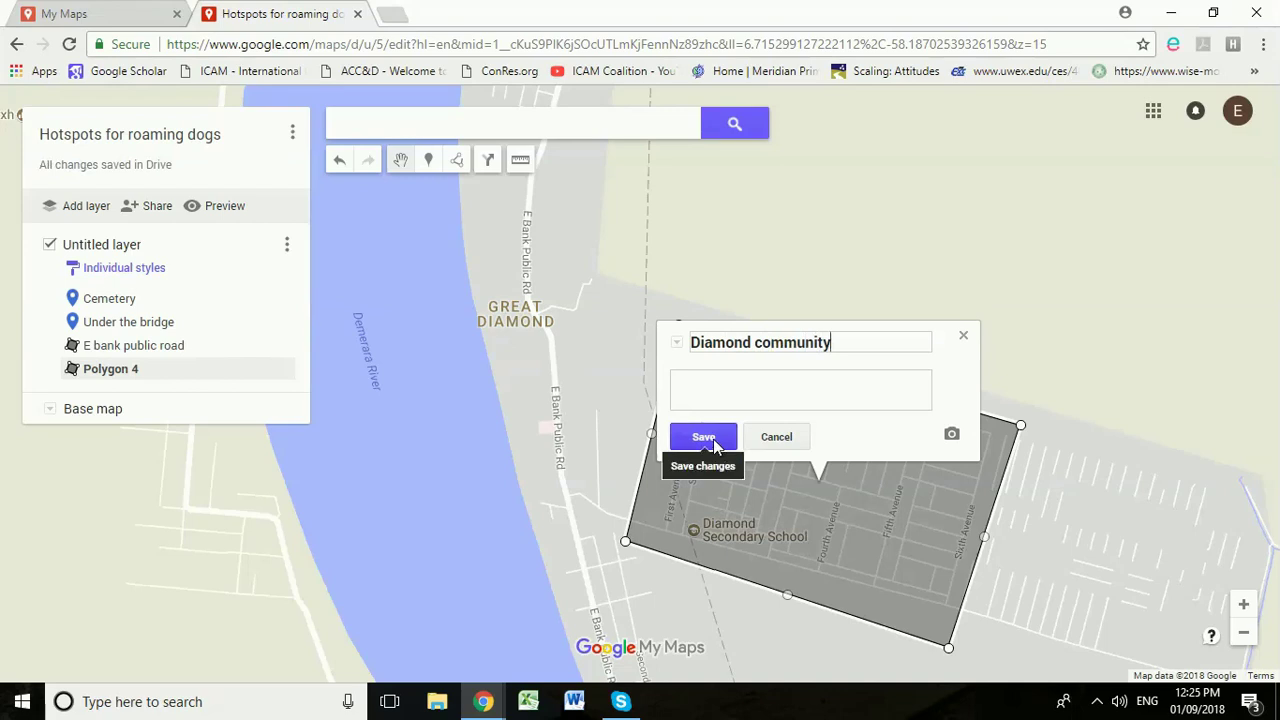
pyautogui.click(704, 437)
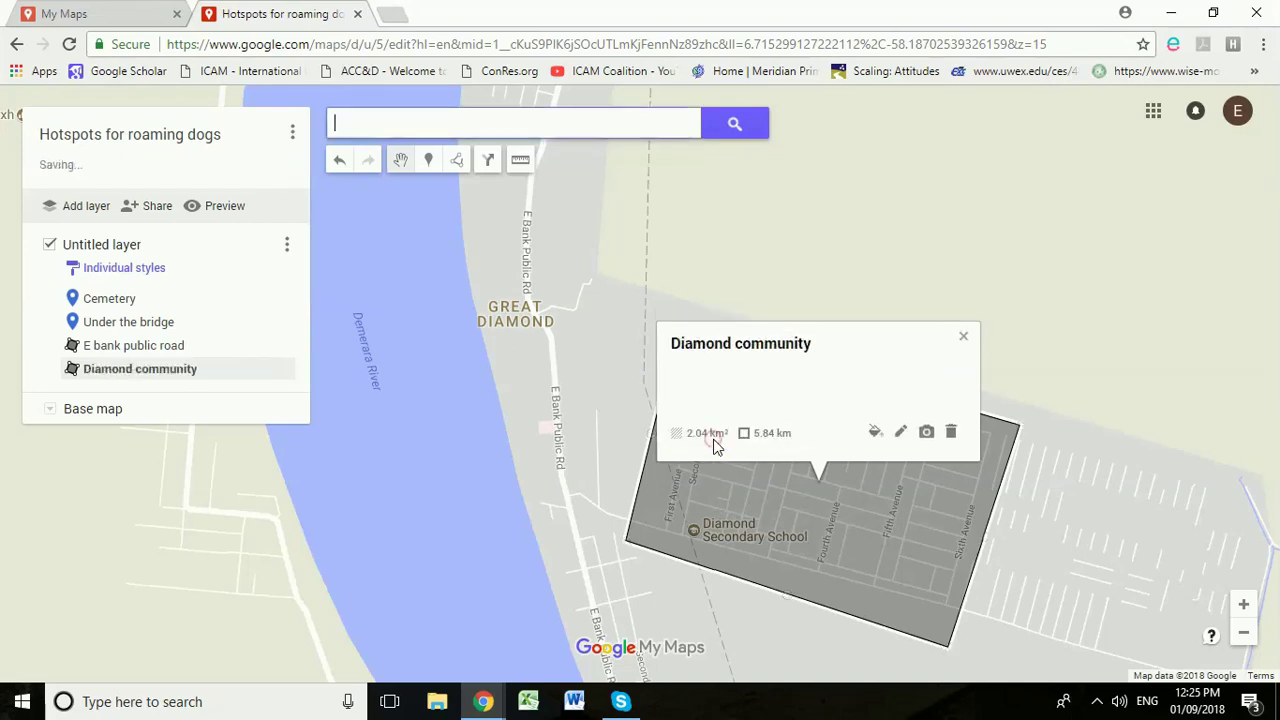
pyautogui.click(960, 337)
pyautogui.scroll(-2, 797, 297)
# Step: Drop a marker on the coast north of Atlantic Ville near Narine Street and save it as 'Port Narine'
pyautogui.moveTo(779, 271)
pyautogui.mouseDown()
pyautogui.moveTo(773, 452)
pyautogui.moveTo(560, 680)
pyautogui.mouseUp()
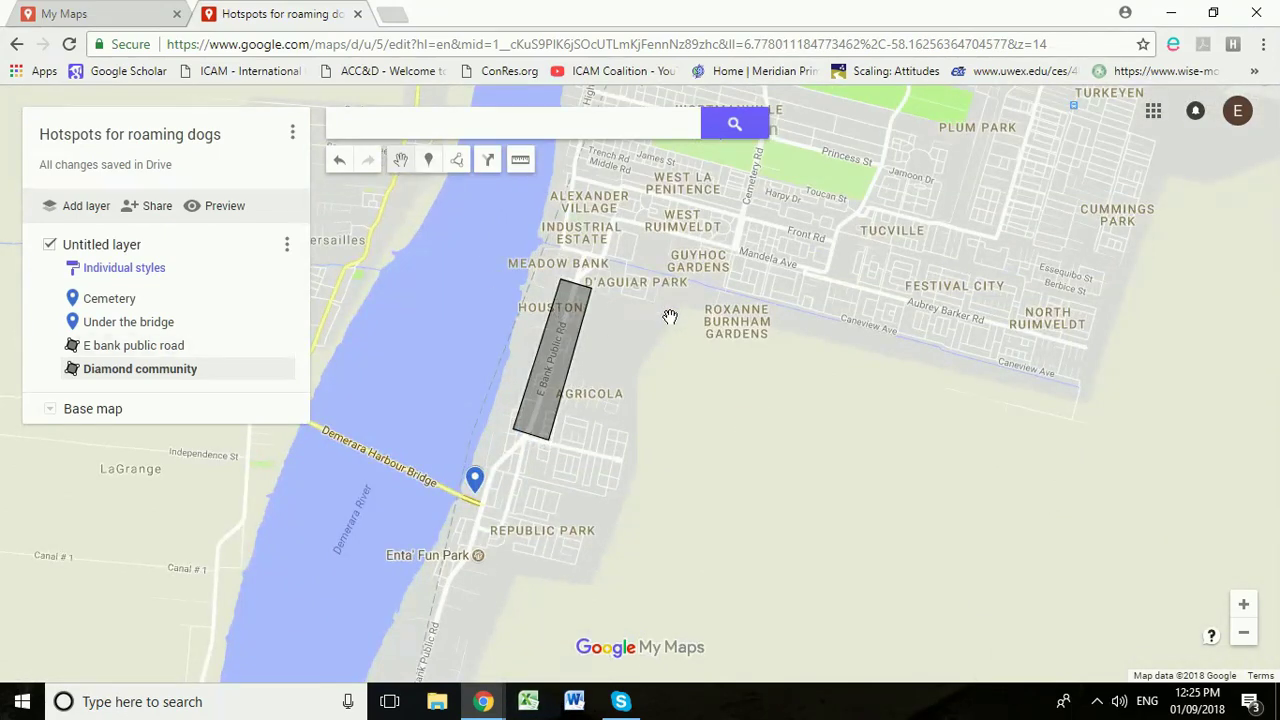
pyautogui.moveTo(670, 318); pyautogui.dragTo(554, 525)
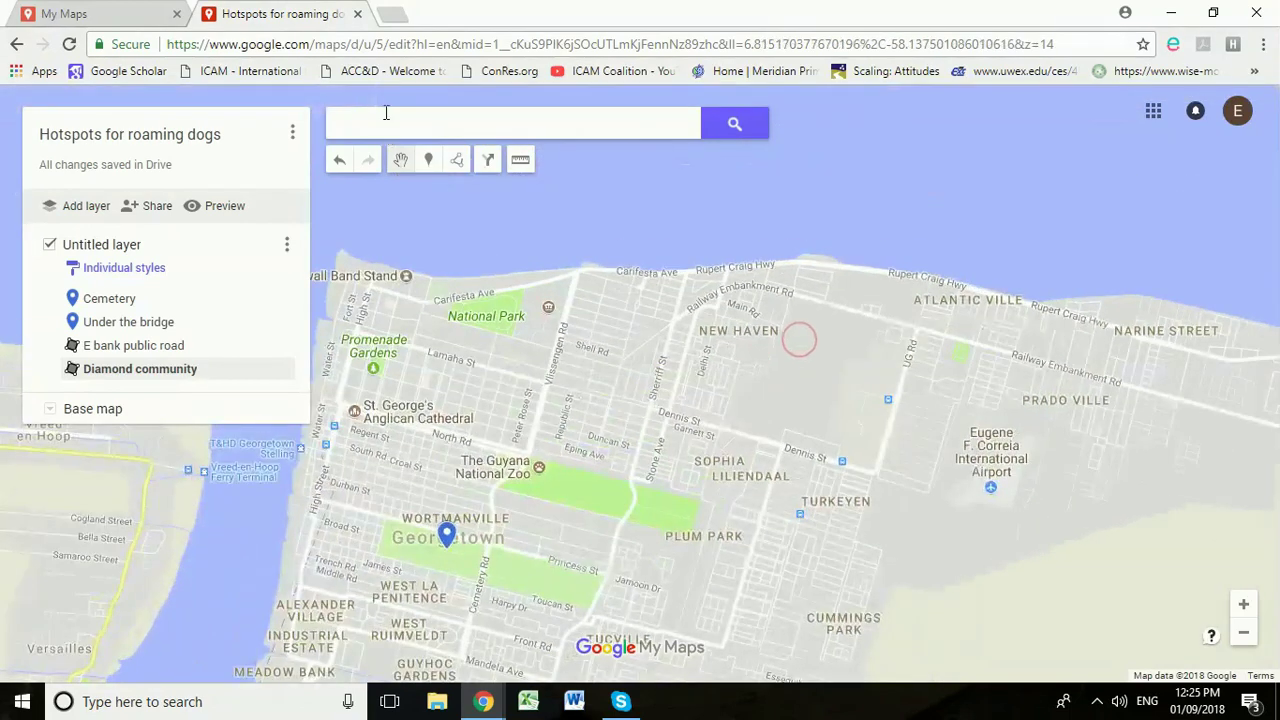
pyautogui.scroll(1, 1045, 400)
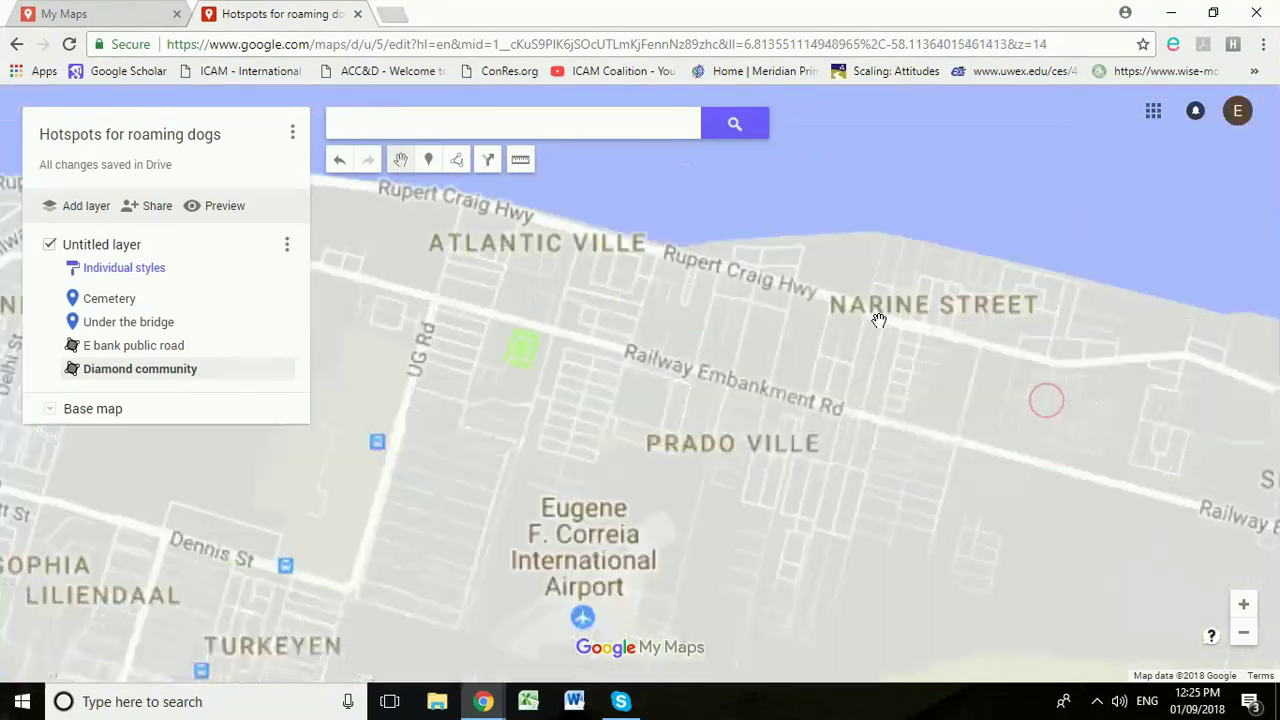
pyautogui.click(424, 163)
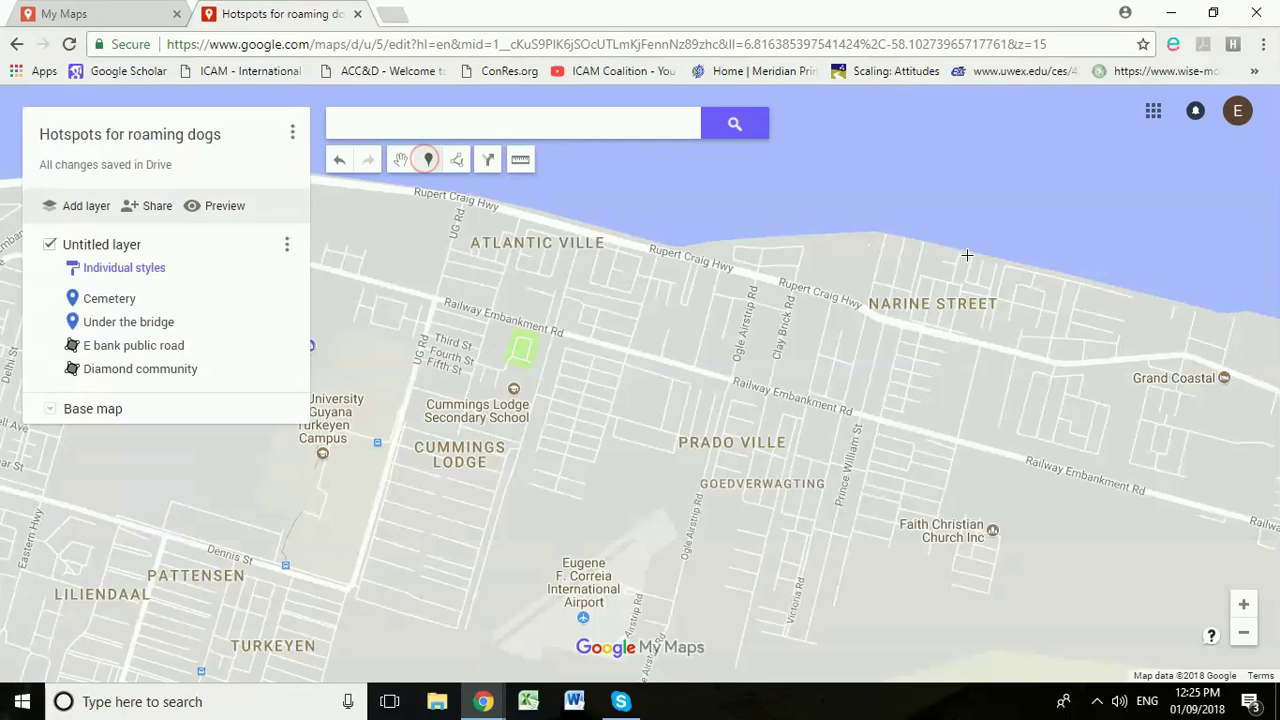
pyautogui.click(826, 235)
pyautogui.write('Port Narine')
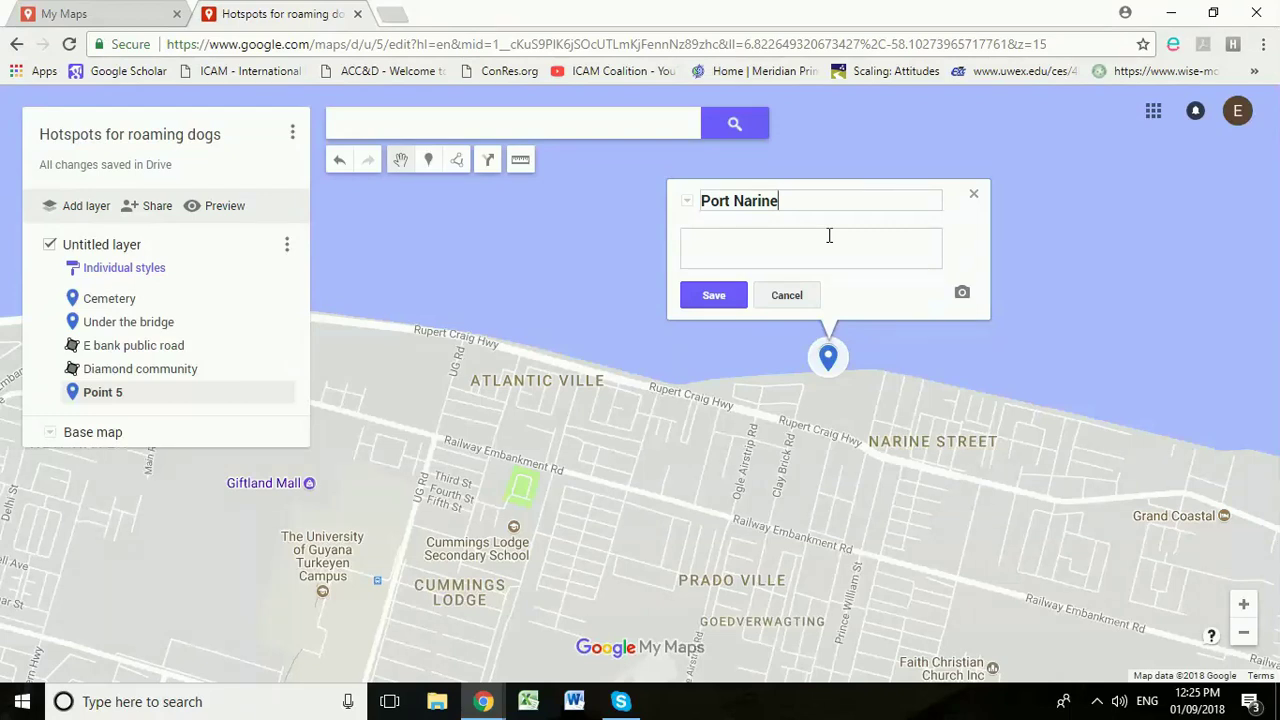
pyautogui.click(729, 294)
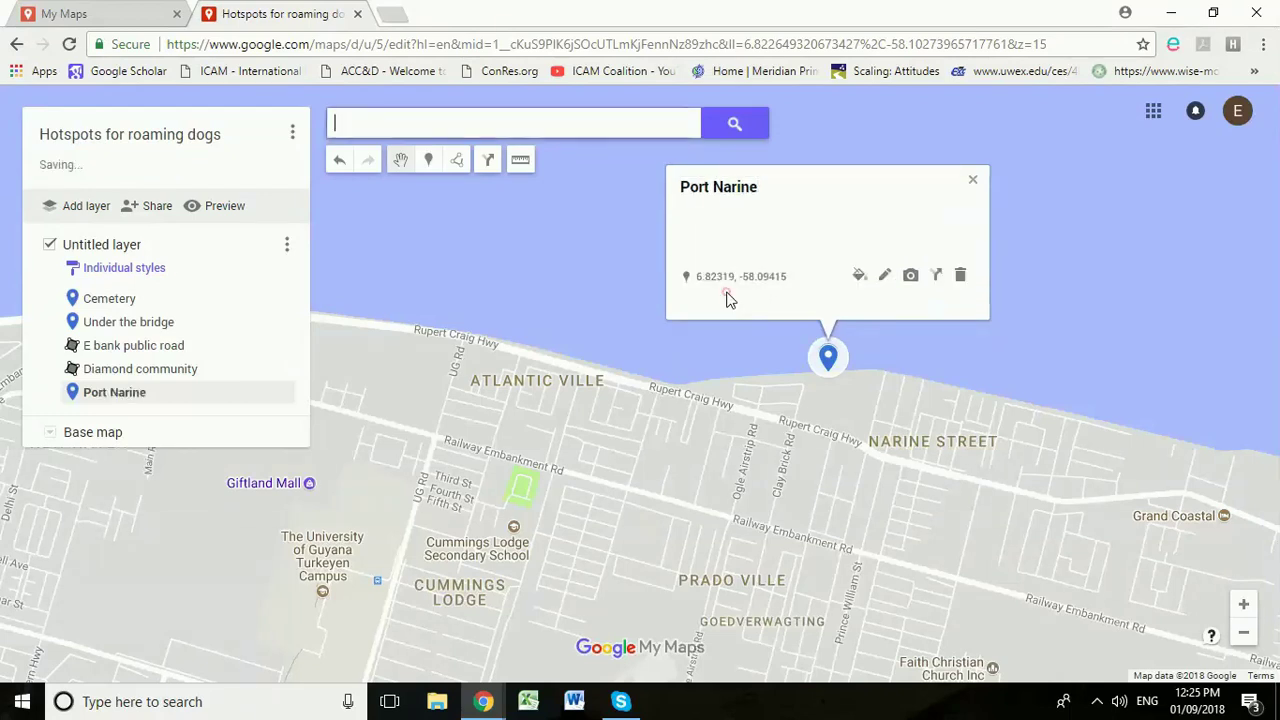
pyautogui.click(972, 195)
pyautogui.moveTo(390, 282); pyautogui.dragTo(557, 265)
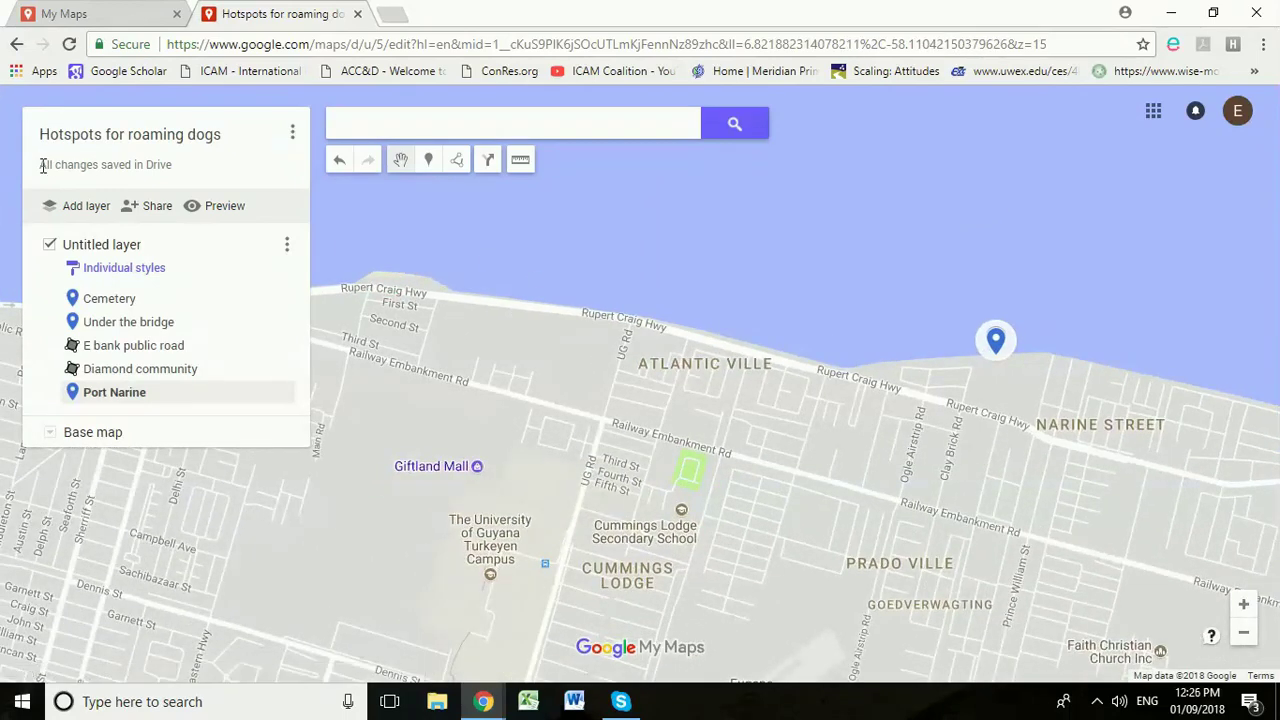
# Step: Zoom out to level 12 and recentre so all three markers and both polygons show
pyautogui.scroll(-2, 649, 264)
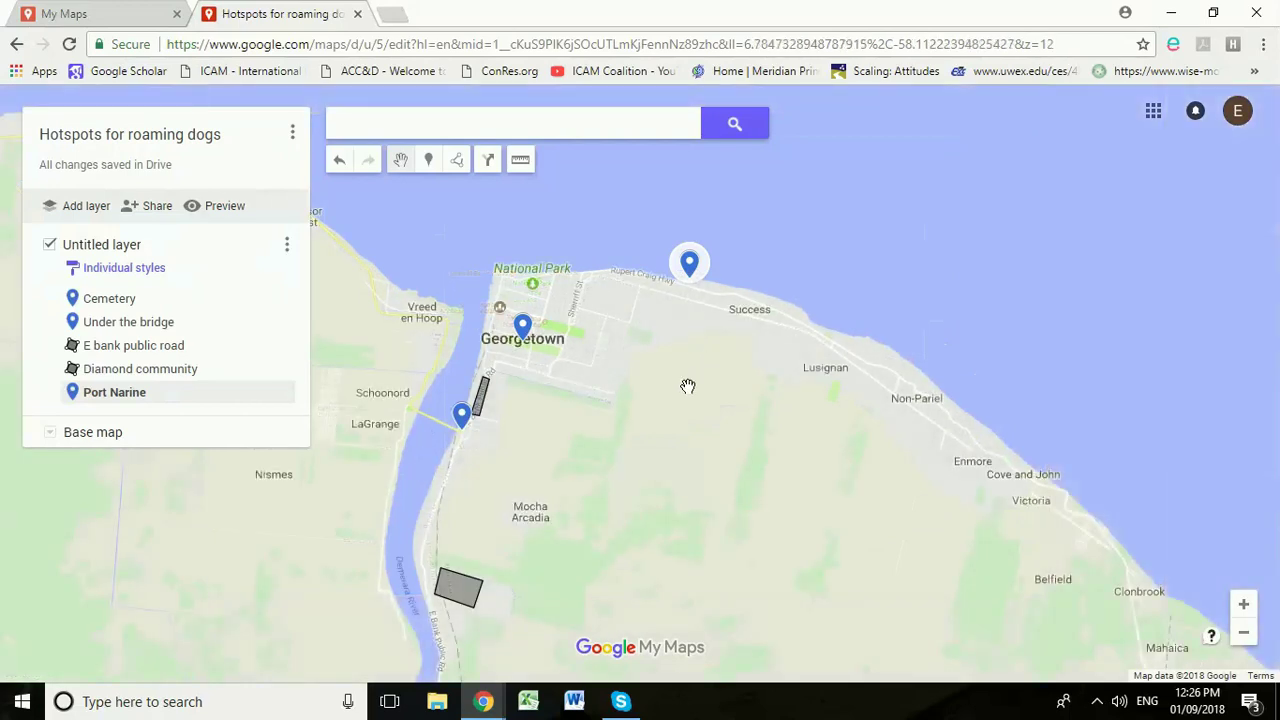
pyautogui.moveTo(688, 381); pyautogui.dragTo(799, 407)
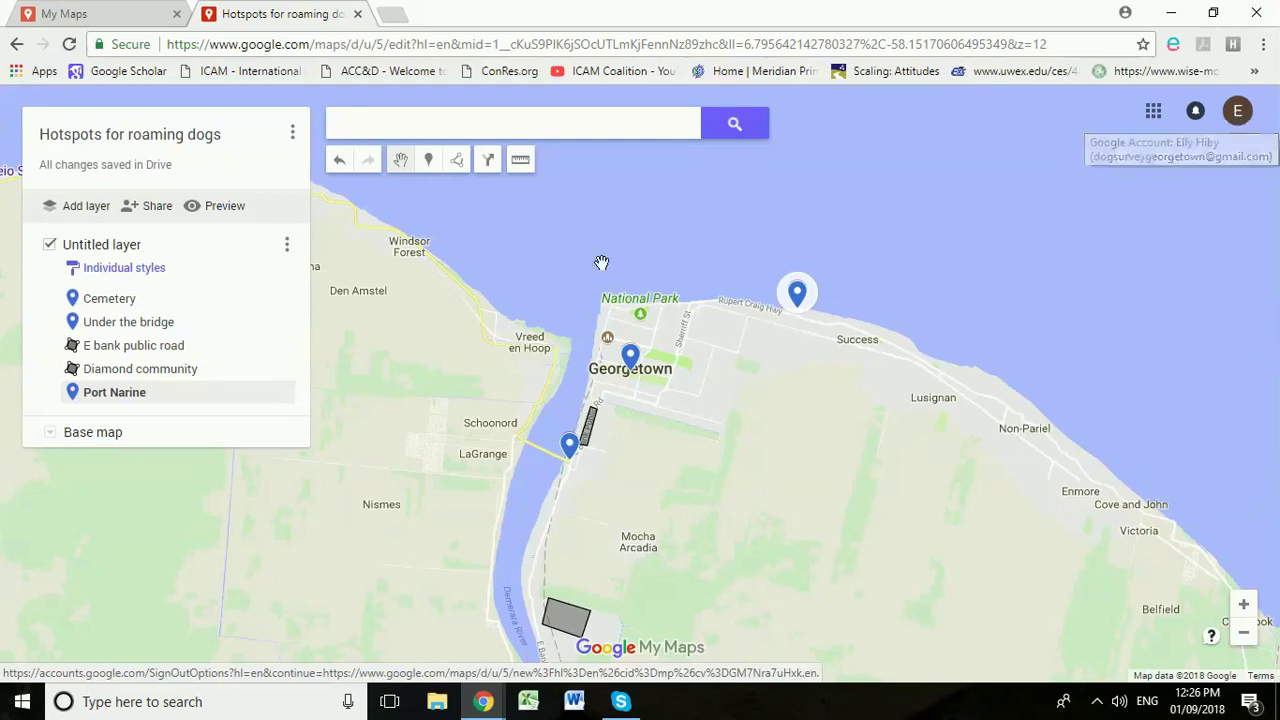
# Step: Go back to the My Maps home list of owned maps
pyautogui.click(16, 44)
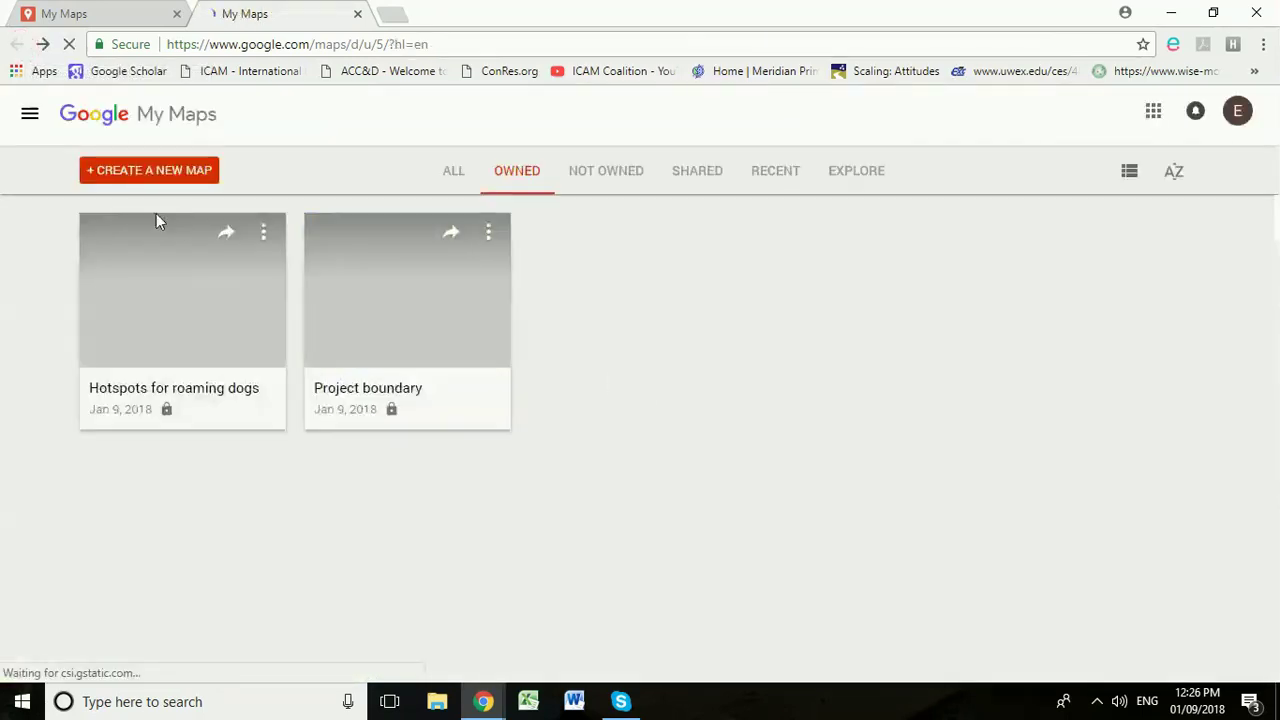